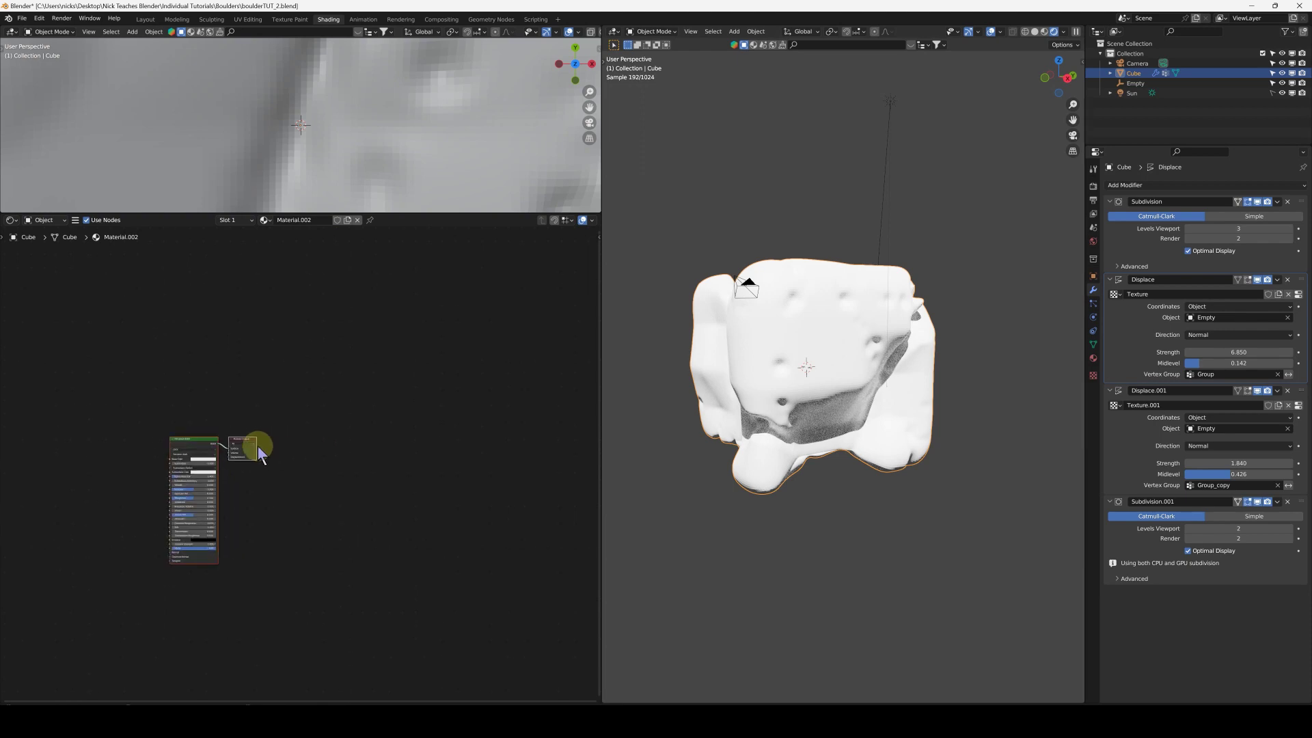
- Set the cube material's surface displacement method to Displacement and Bump
{"action": "left_click", "coordinate": [1093, 358]}
{"action": "scroll", "coordinate": [1166, 554], "scroll_direction": "down", "scroll_amount": 2}
{"action": "left_click", "coordinate": [1124, 658]}
{"action": "scroll", "coordinate": [1150, 594], "scroll_direction": "down", "scroll_amount": 5}
{"action": "left_click", "coordinate": [1232, 568]}
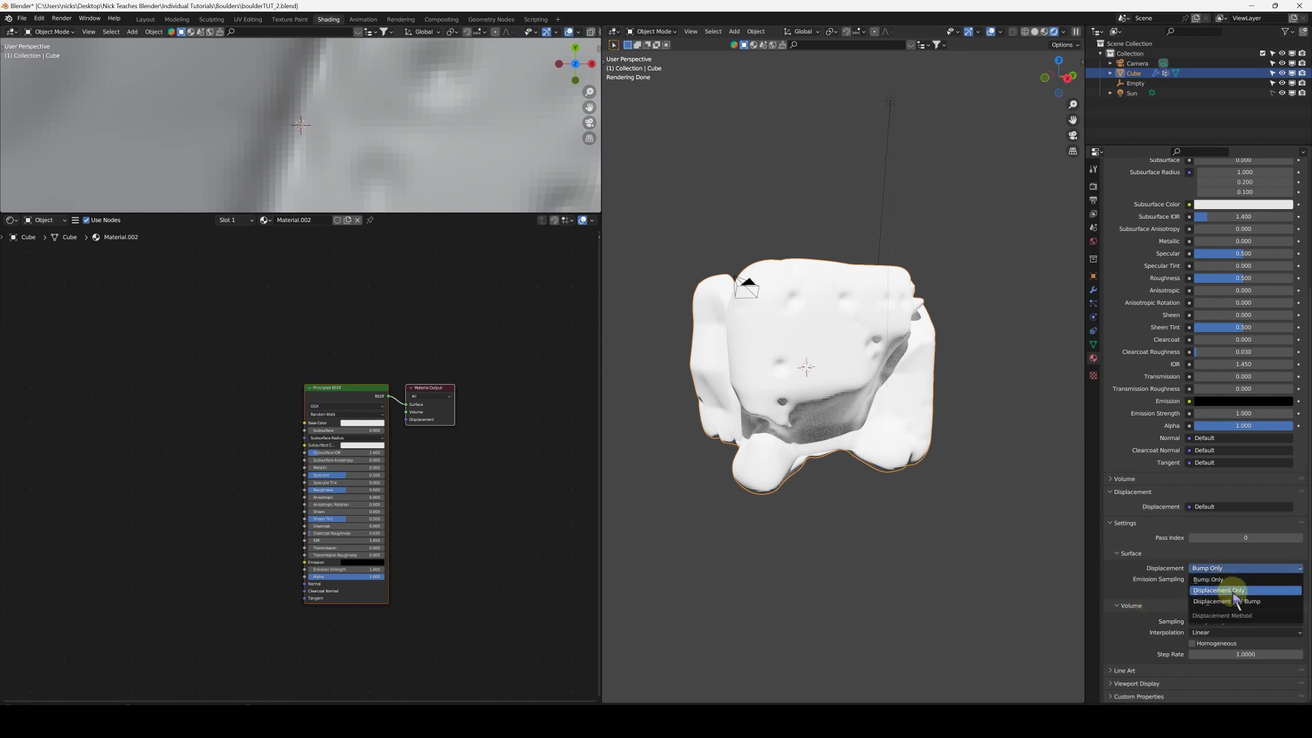
{"action": "left_click", "coordinate": [1233, 600]}
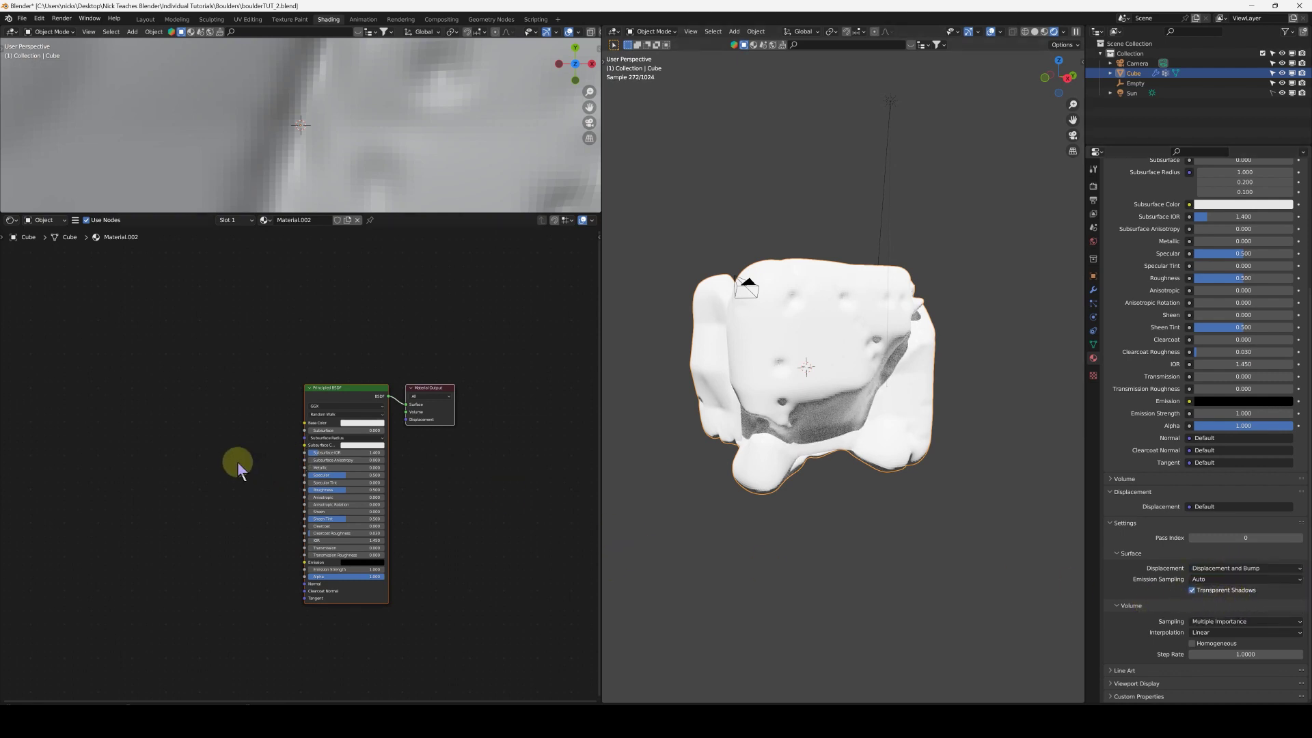
- Add a Displacement node beside the Principled BSDF and a Noise Texture node in front of it
{"action": "middle_click_drag", "start_coordinate": [238, 461], "coordinate": [384, 429]}
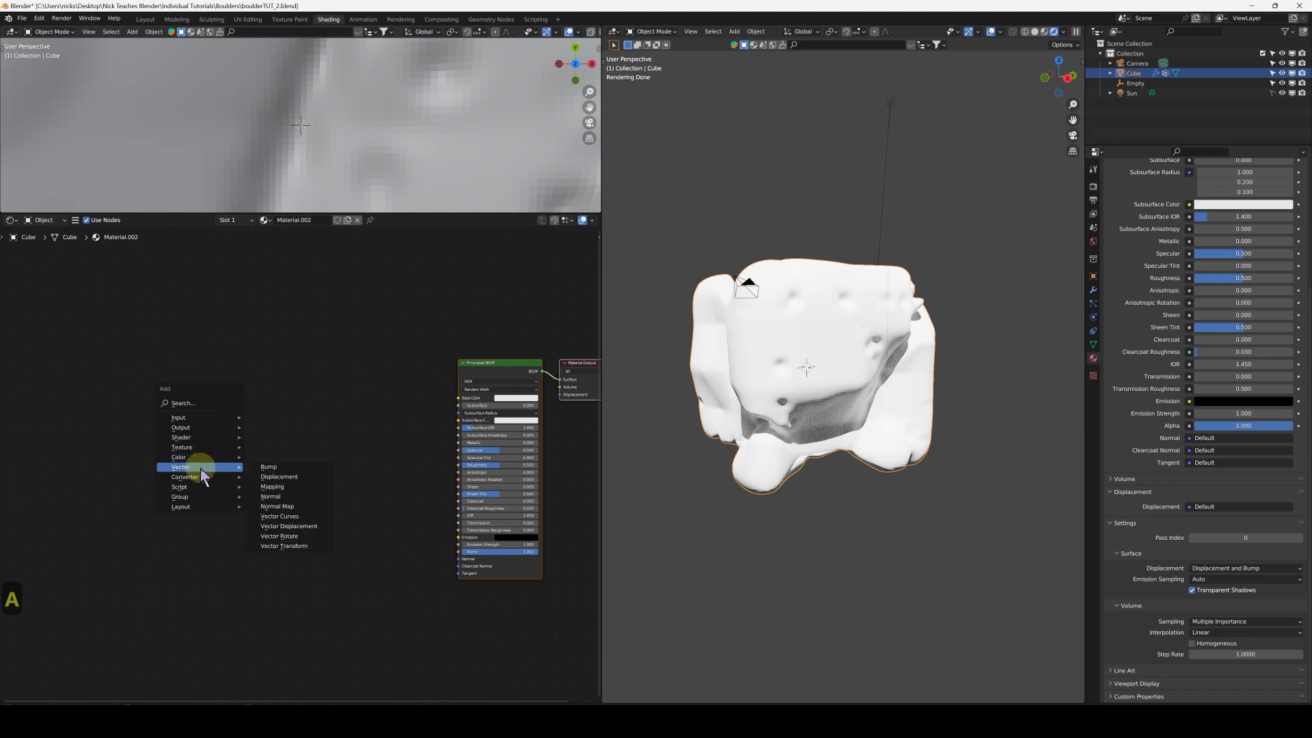
{"action": "left_click", "coordinate": [273, 477]}
{"action": "left_click", "coordinate": [350, 509]}
{"action": "key", "text": "shift+a"}
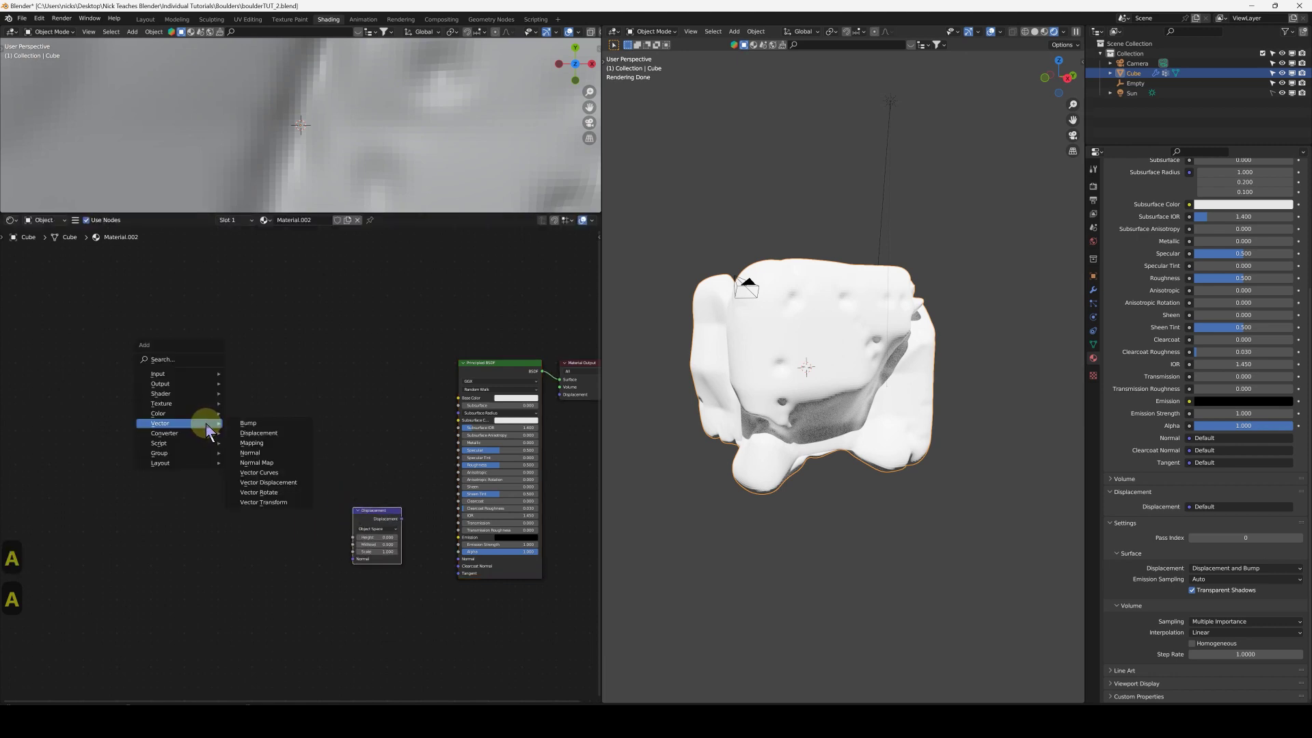
{"action": "mouse_move", "coordinate": [192, 407]}
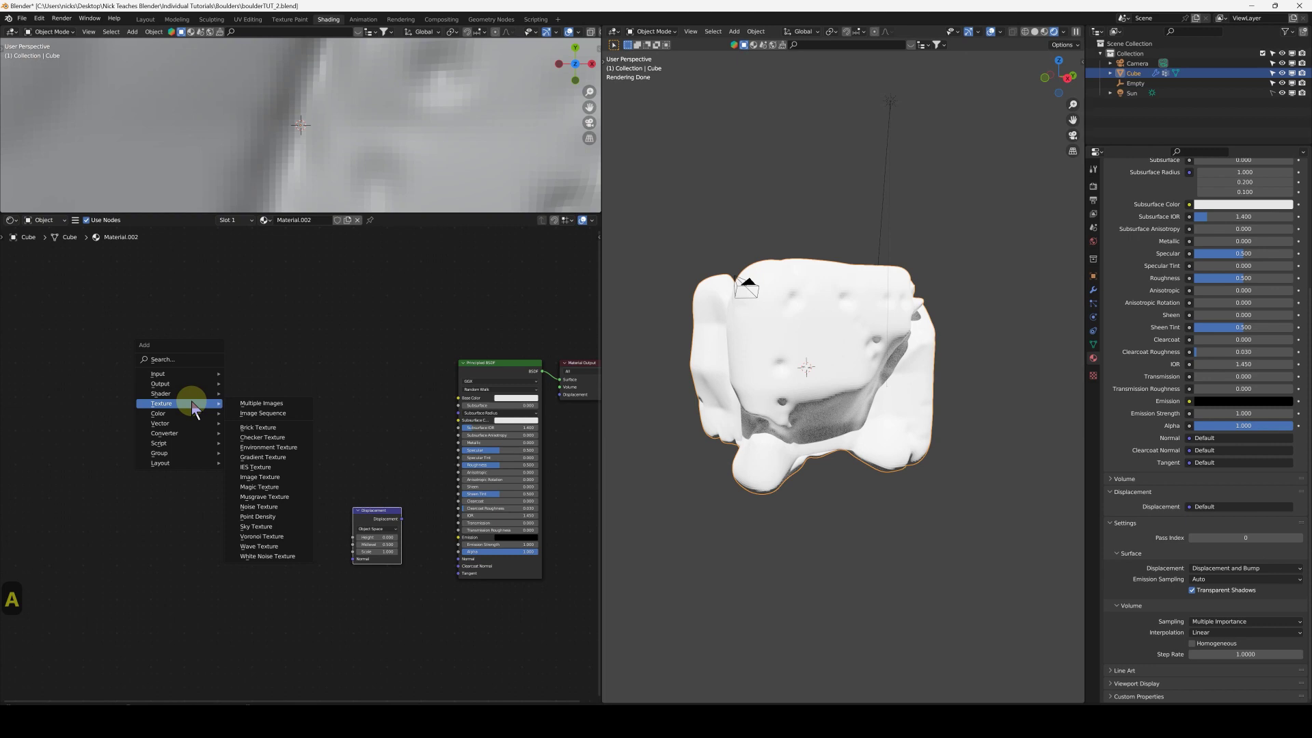
{"action": "left_click", "coordinate": [265, 507]}
{"action": "left_click", "coordinate": [232, 500]}
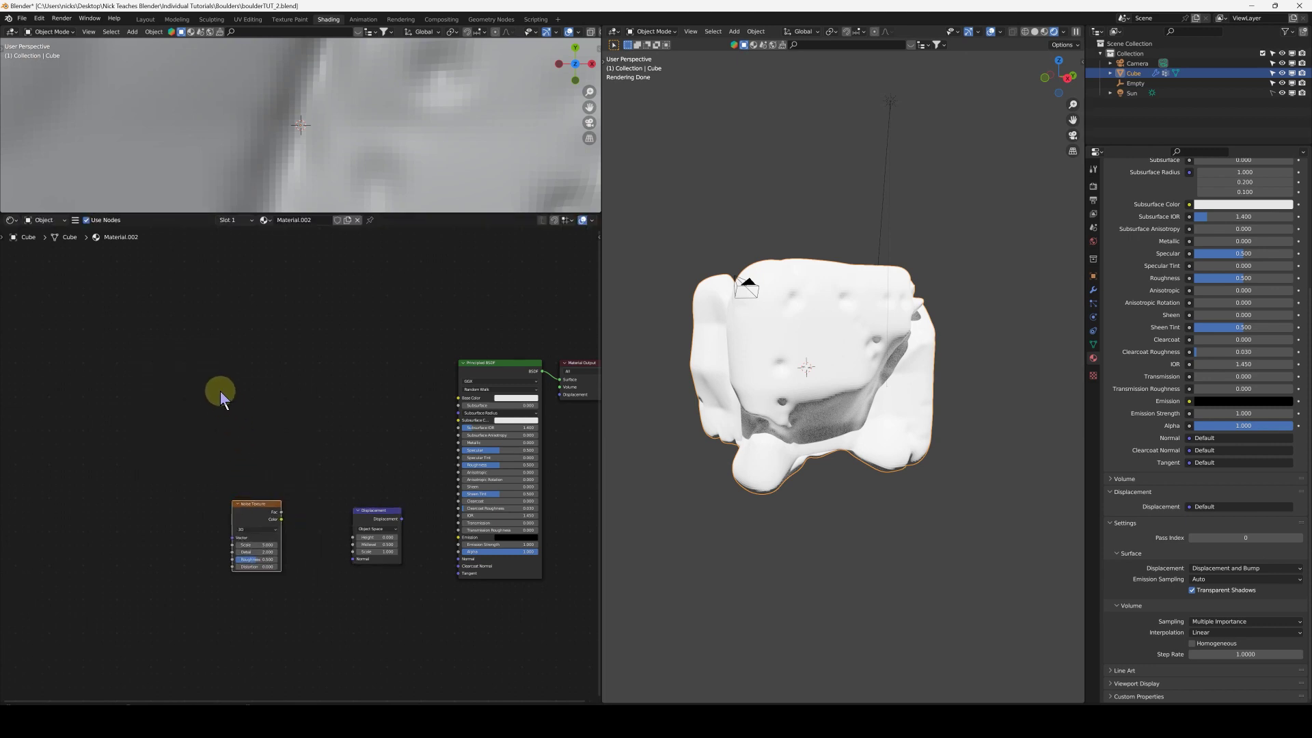
- Add a Geometry node before the Noise Texture and connect its Position output to the texture's Vector input
{"action": "key", "text": "shift+a"}
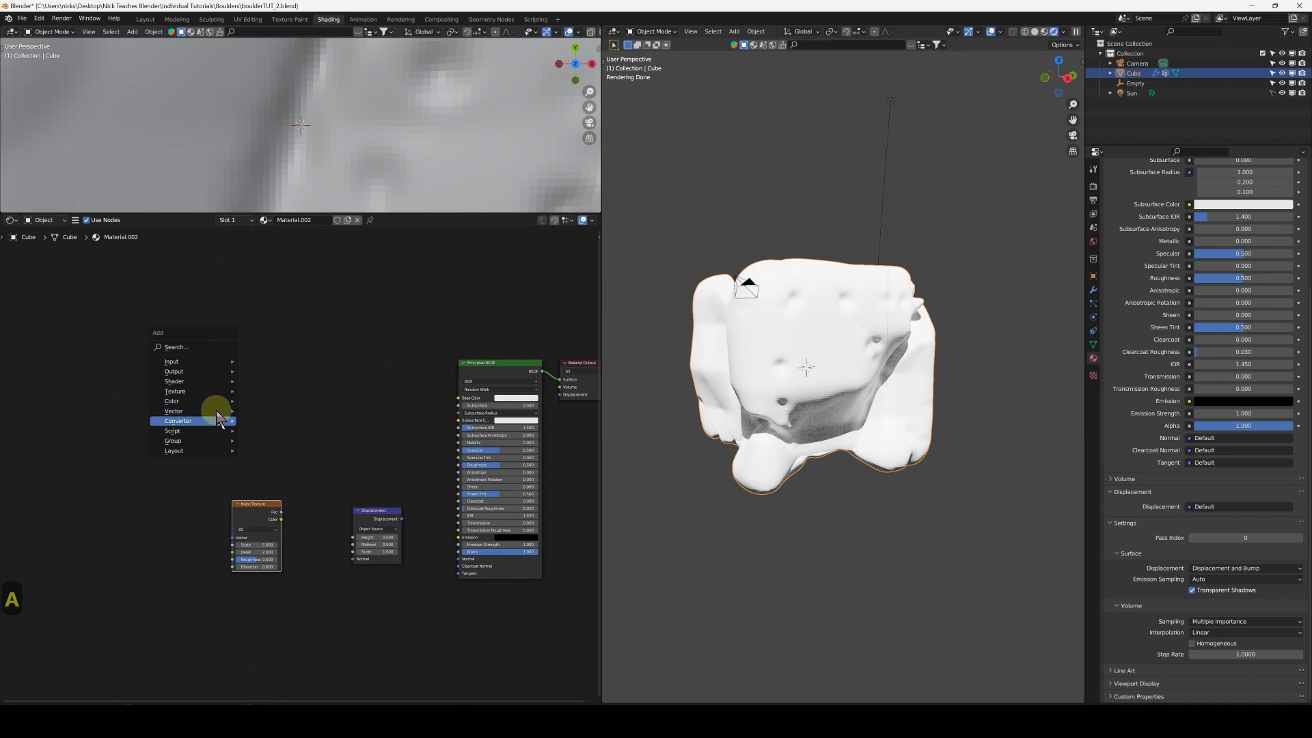
{"action": "mouse_move", "coordinate": [203, 362]}
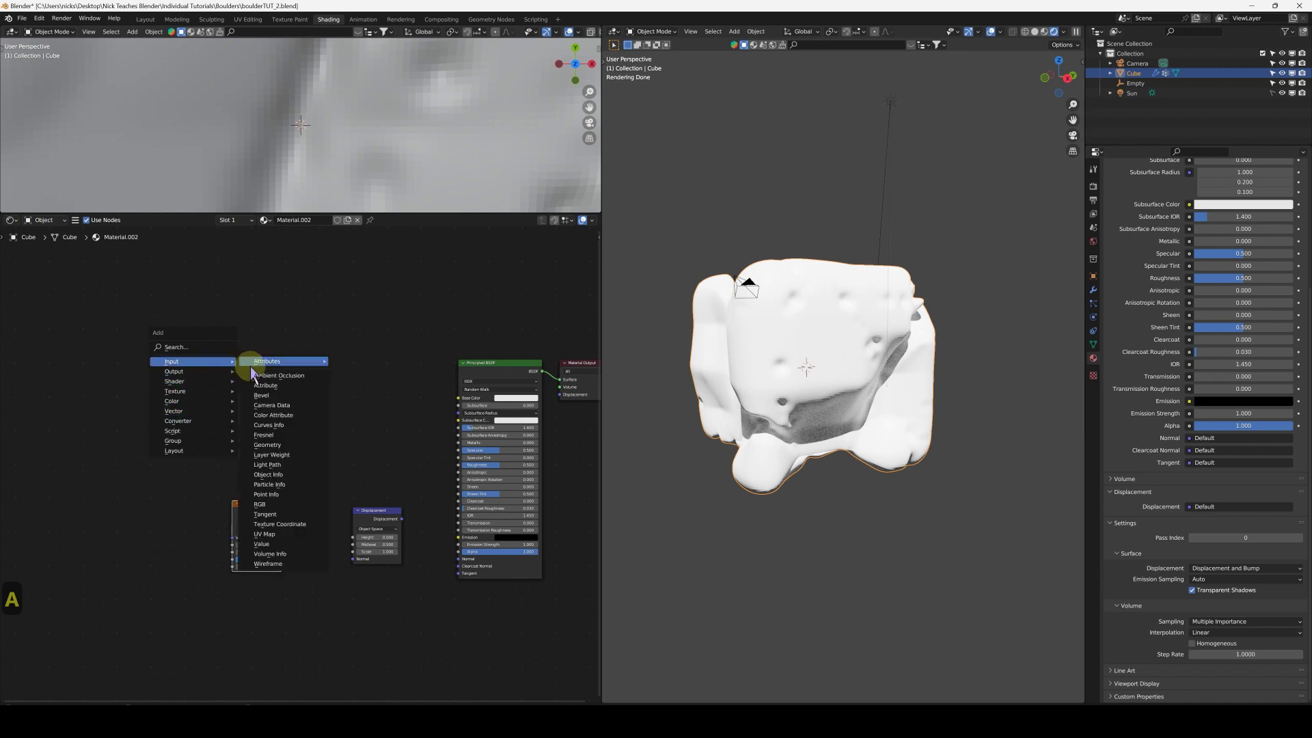
{"action": "left_click", "coordinate": [273, 445]}
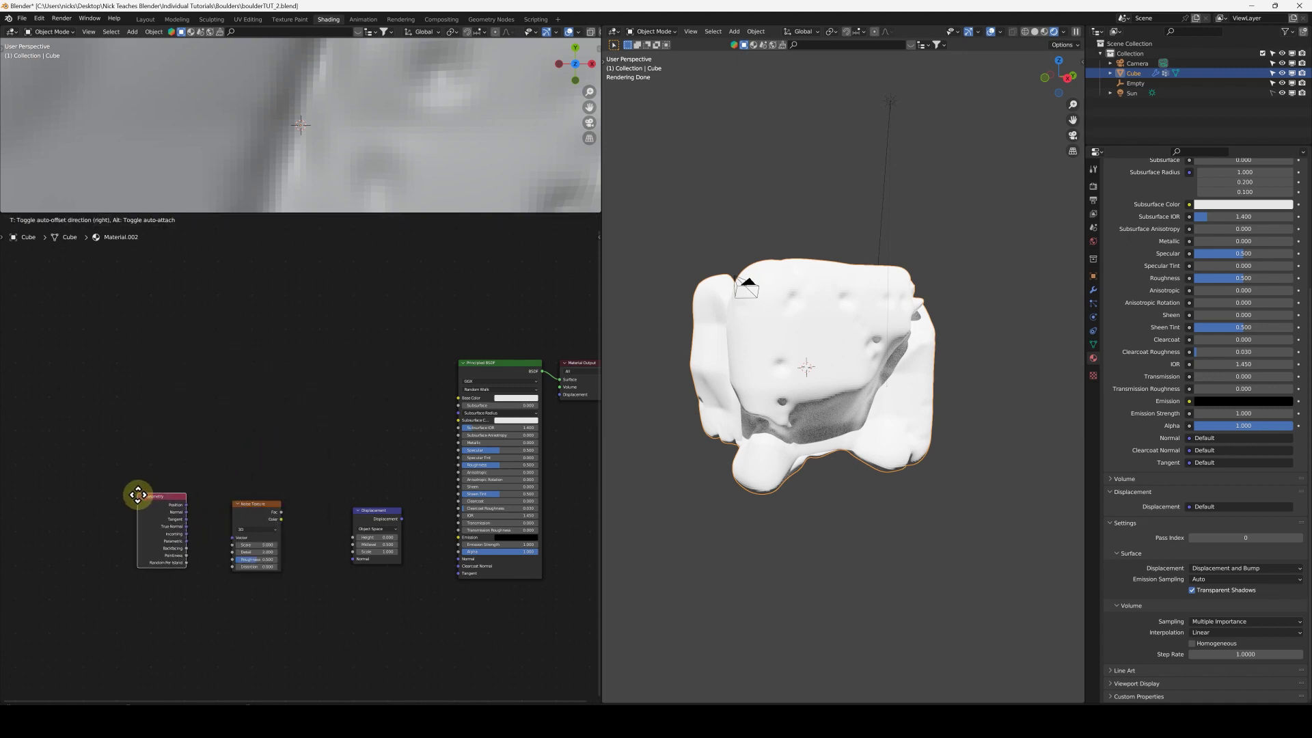
{"action": "left_click", "coordinate": [128, 507]}
{"action": "scroll", "coordinate": [143, 567], "scroll_direction": "up", "scroll_amount": 3}
{"action": "scroll", "coordinate": [182, 578], "scroll_direction": "up", "scroll_amount": 3}
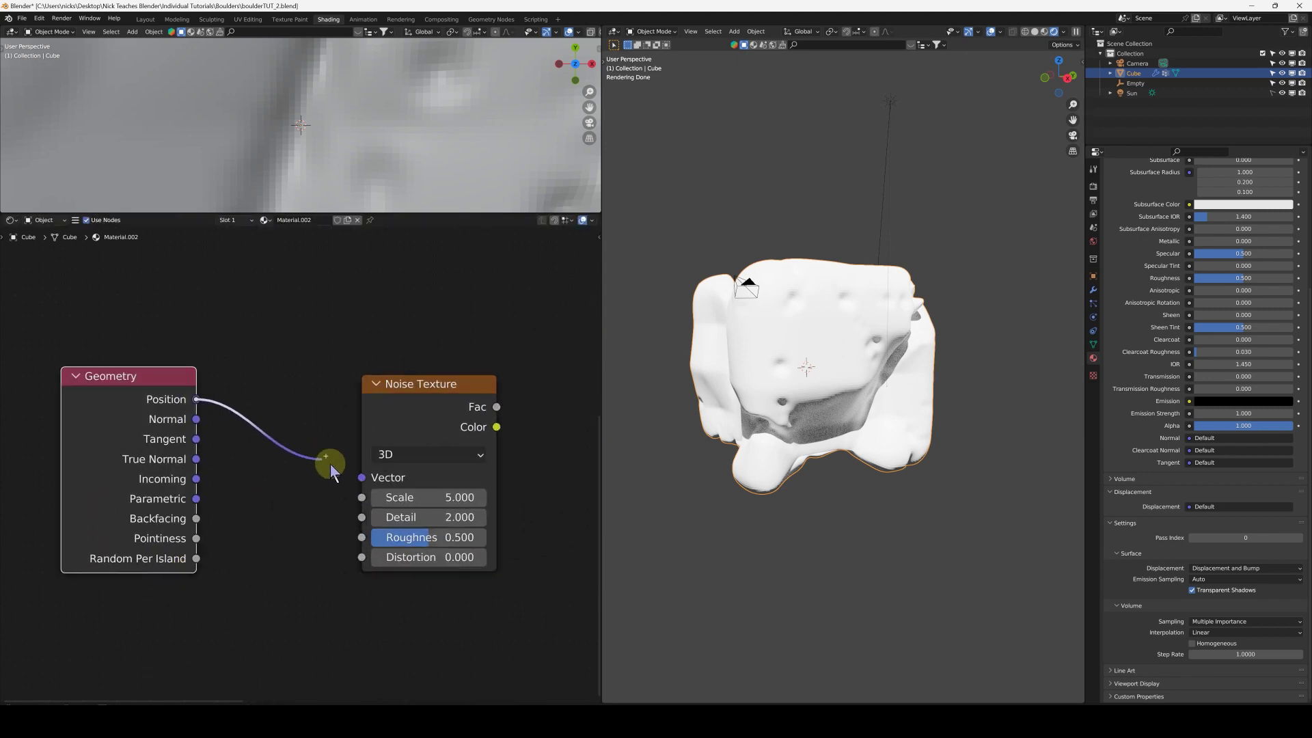
{"action": "scroll", "coordinate": [362, 478], "scroll_direction": "down", "scroll_amount": 4}
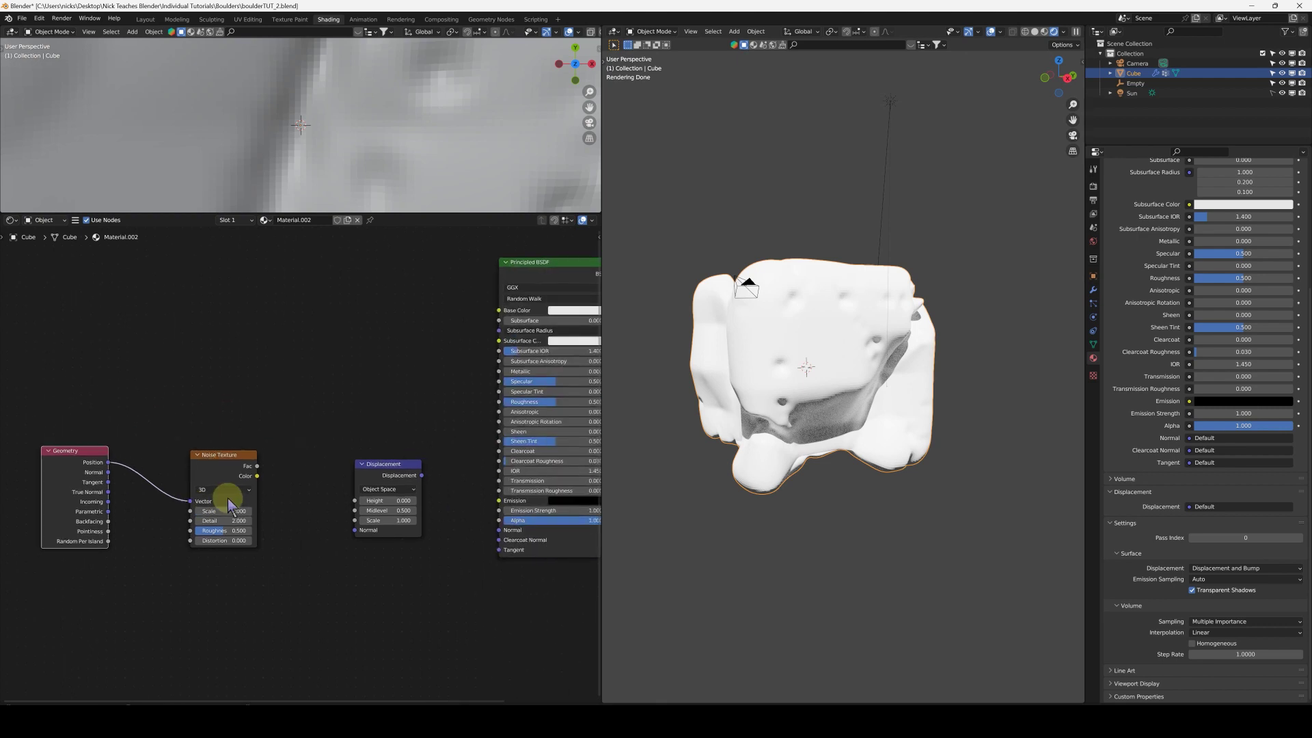
- Move the Geometry and Noise Texture nodes together away from the Displacement node to make room between them
{"action": "left_click_drag", "start_coordinate": [168, 408], "coordinate": [233, 482]}
{"action": "left_click_drag", "start_coordinate": [96, 405], "coordinate": [244, 495]}
{"action": "middle_click_drag", "start_coordinate": [244, 495], "coordinate": [352, 494]}
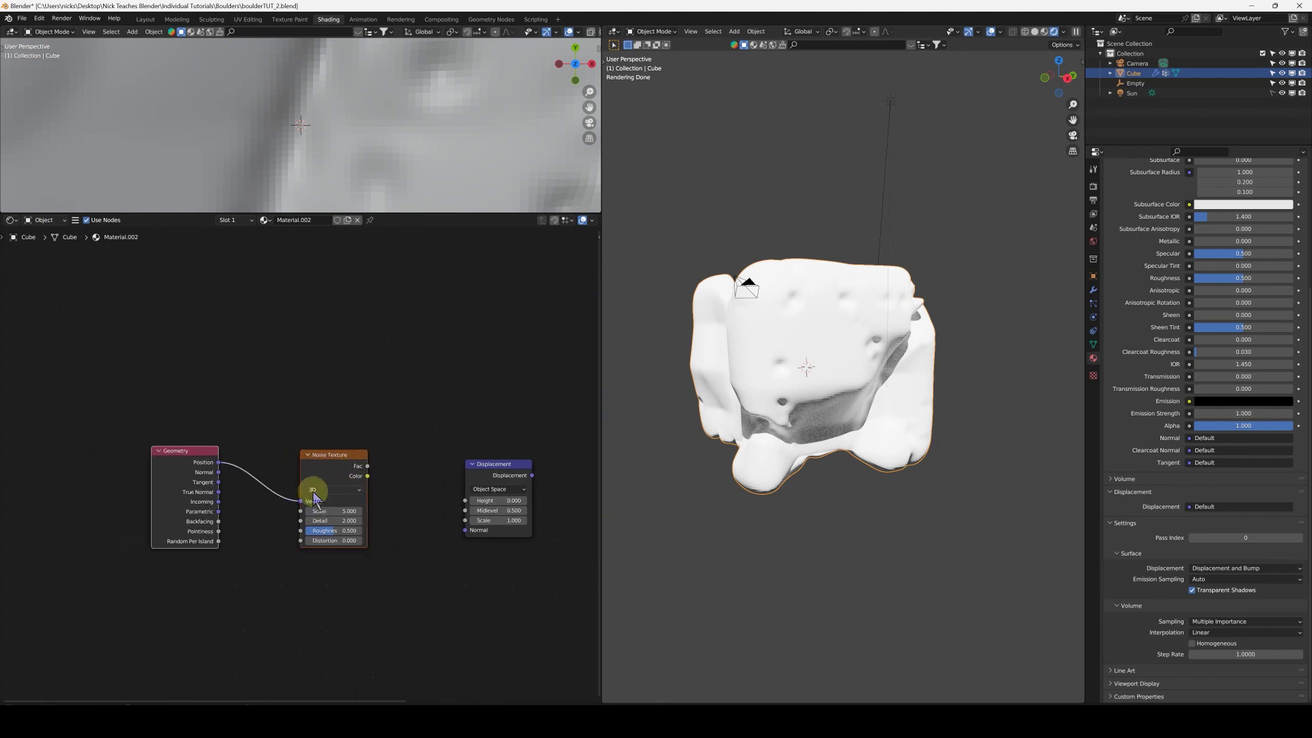
{"action": "key", "text": "g"}
{"action": "left_click", "coordinate": [229, 477]}
{"action": "key", "text": "q"}
{"action": "left_click", "coordinate": [236, 448]}
{"action": "left_click", "coordinate": [935, 494]}
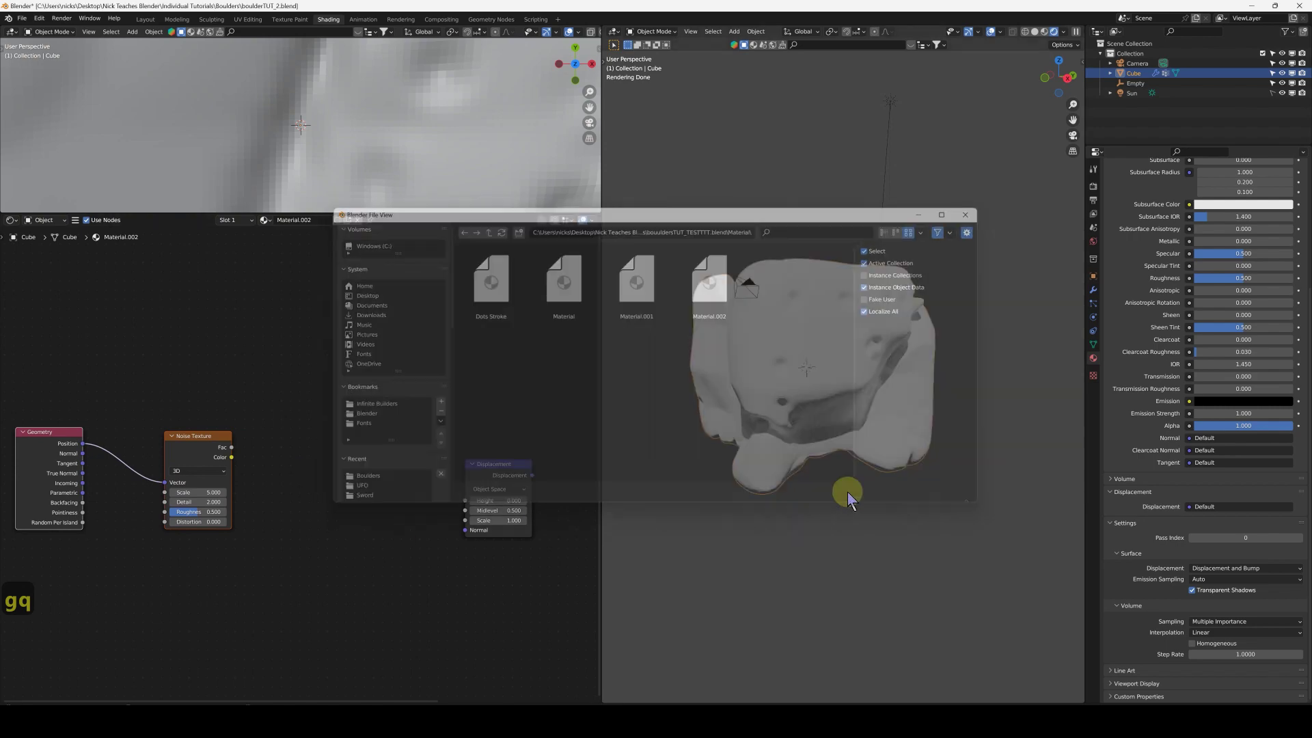
{"action": "key", "text": "q"}
- Add a ColorRamp fed by the Noise Texture's Fac output and preview the ramp on the boulder's surface
{"action": "key", "text": "shift+a"}
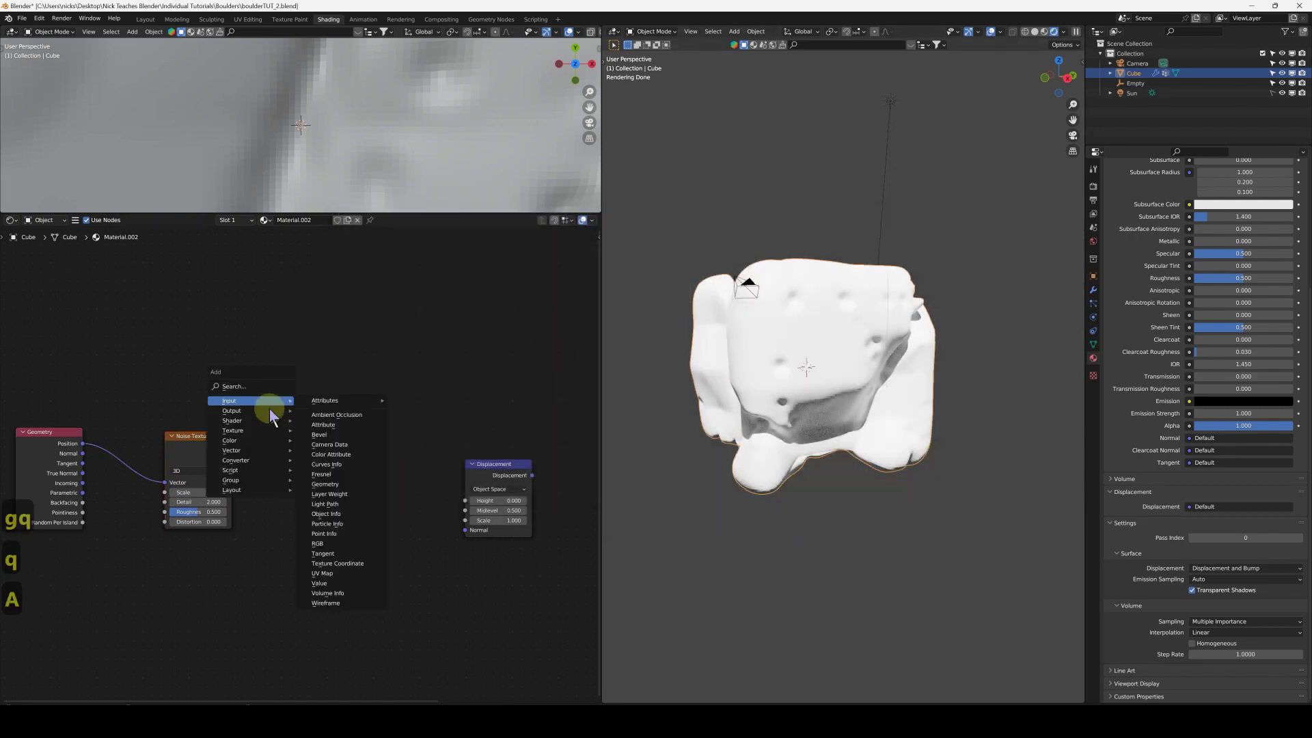
{"action": "mouse_move", "coordinate": [253, 460]}
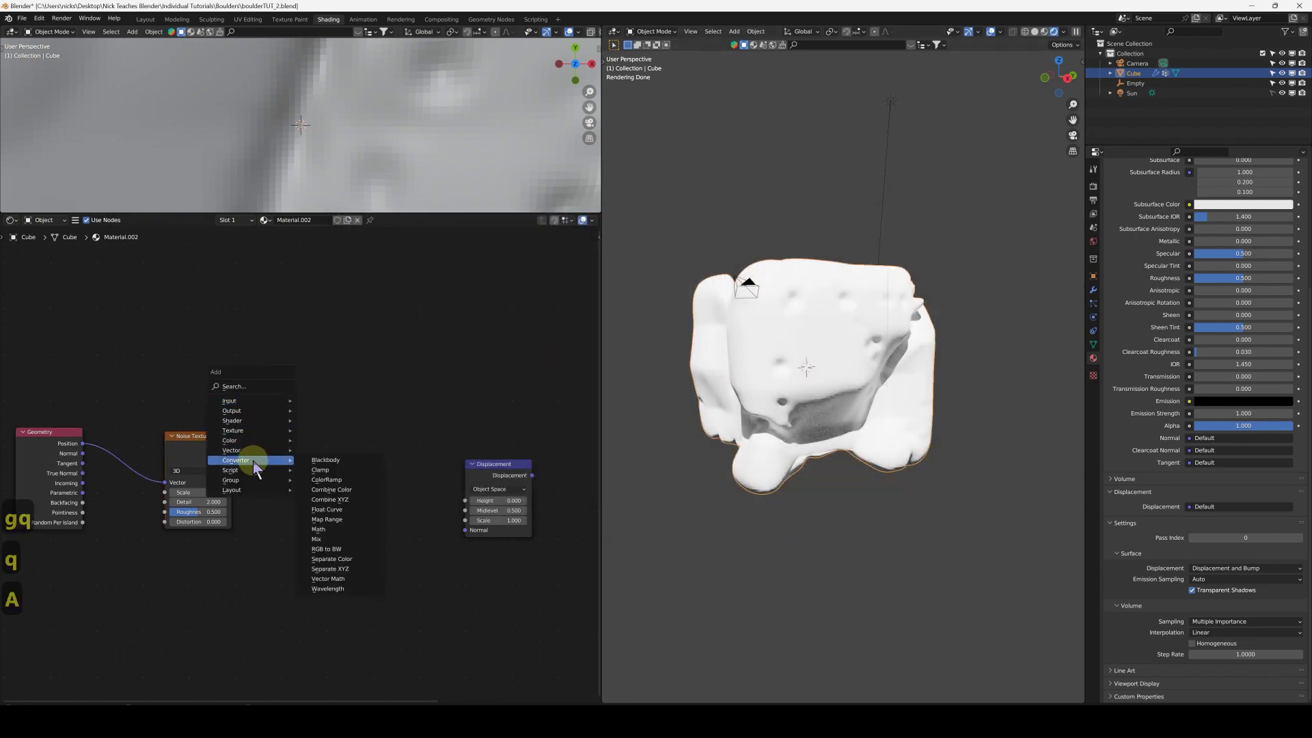
{"action": "left_click", "coordinate": [326, 480]}
{"action": "left_click", "coordinate": [301, 471]}
{"action": "scroll", "coordinate": [232, 448], "scroll_direction": "up", "scroll_amount": 2}
{"action": "left_click_drag", "start_coordinate": [232, 447], "coordinate": [324, 574]}
{"action": "left_click", "coordinate": [335, 577], "text": "ctrl+shift"}
{"action": "scroll", "coordinate": [285, 478], "scroll_direction": "up", "scroll_amount": 2}
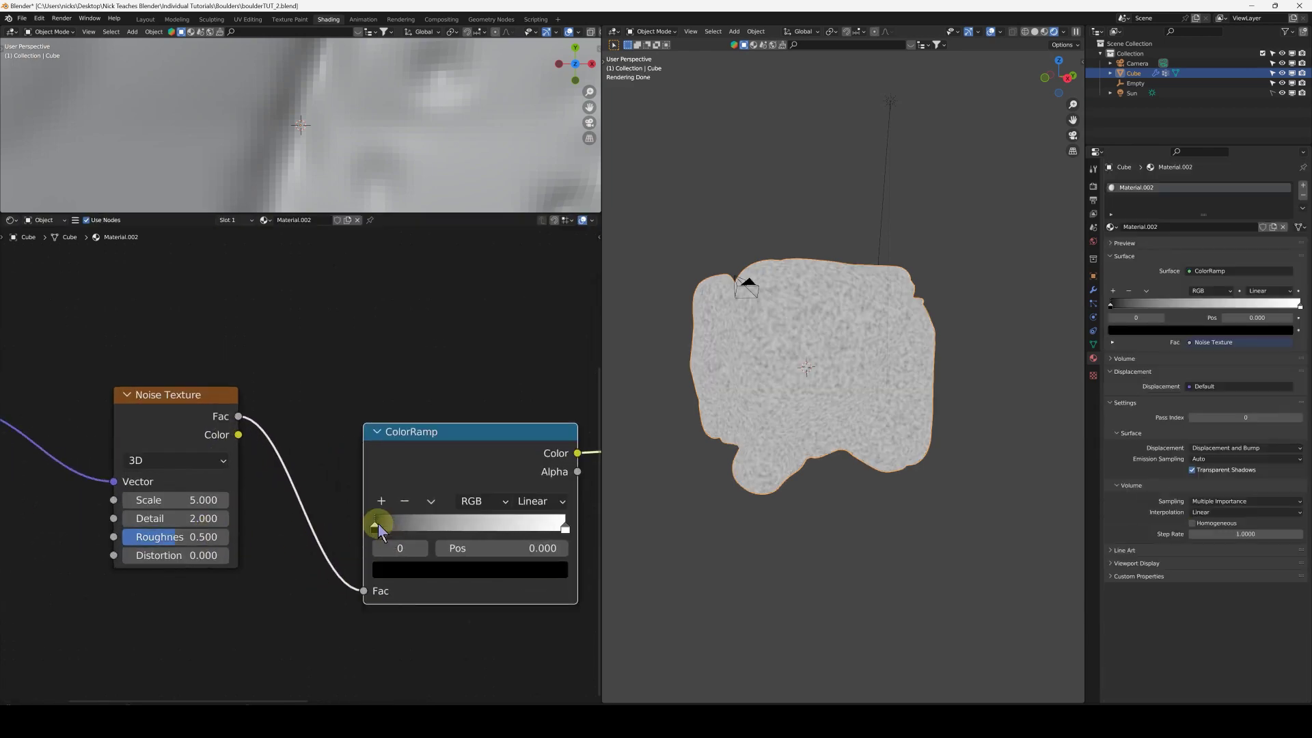
- Move the ColorRamp's black stop to position 0.462
{"action": "left_click_drag", "start_coordinate": [377, 524], "coordinate": [471, 451]}
{"action": "scroll", "coordinate": [476, 445], "scroll_direction": "down", "scroll_amount": 1}
{"action": "middle_click_drag", "start_coordinate": [851, 364], "coordinate": [824, 386], "text": "shift"}
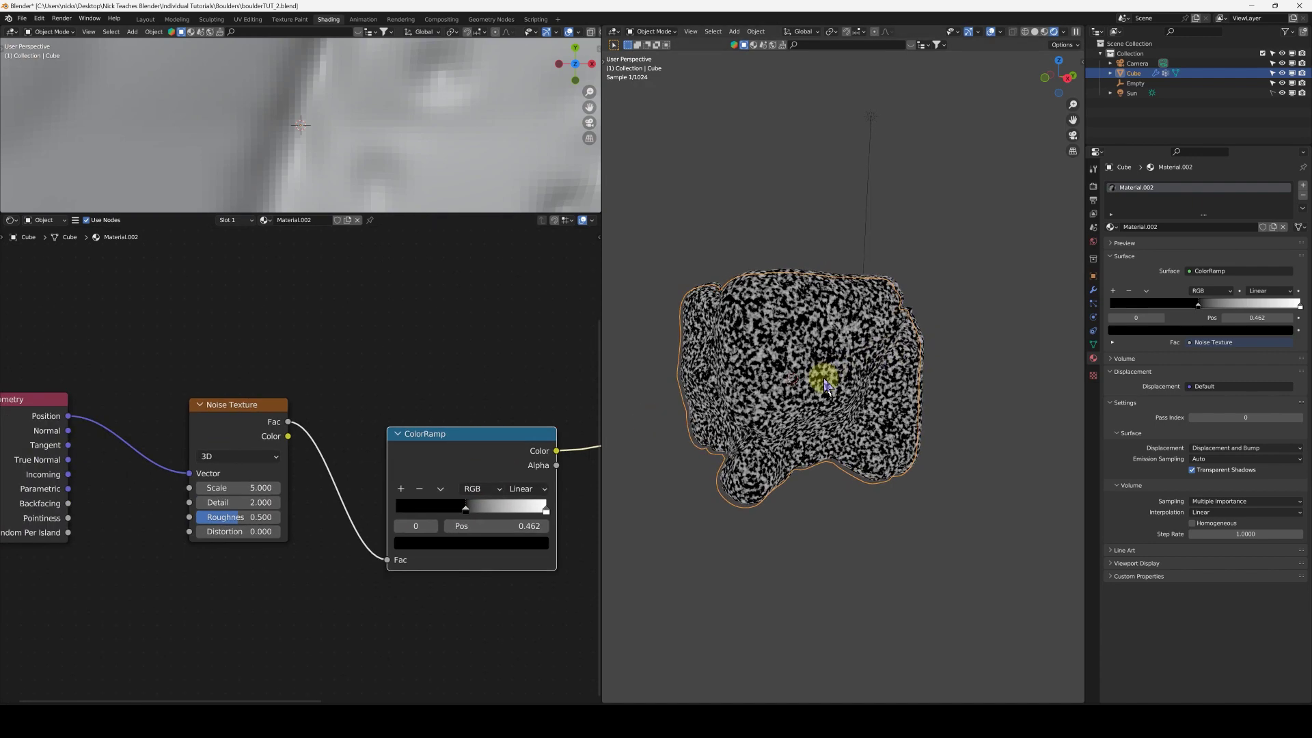
- Try the ColorRamp's white stop at position 0.550, and return it to 1.000
{"action": "scroll", "coordinate": [814, 413], "scroll_direction": "up", "scroll_amount": 4}
{"action": "left_click_drag", "start_coordinate": [547, 511], "coordinate": [479, 511]}
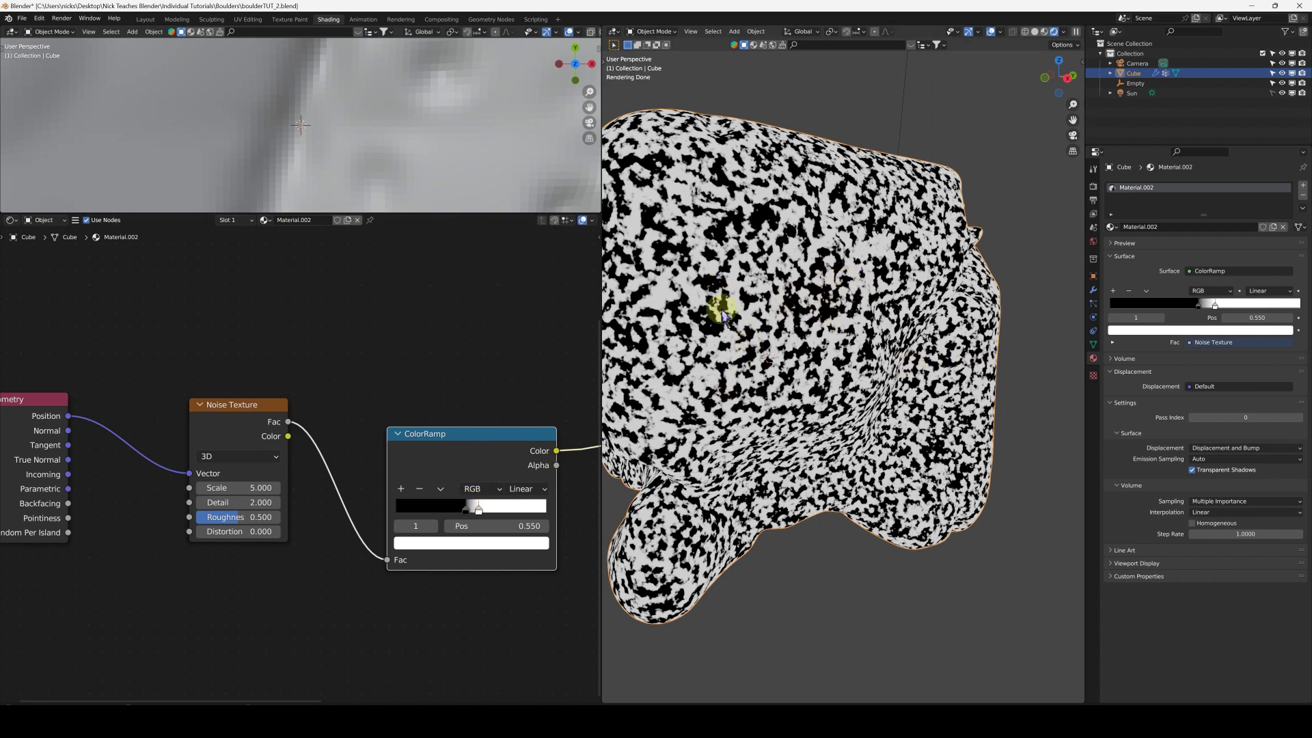
{"action": "left_click_drag", "start_coordinate": [482, 514], "coordinate": [630, 502]}
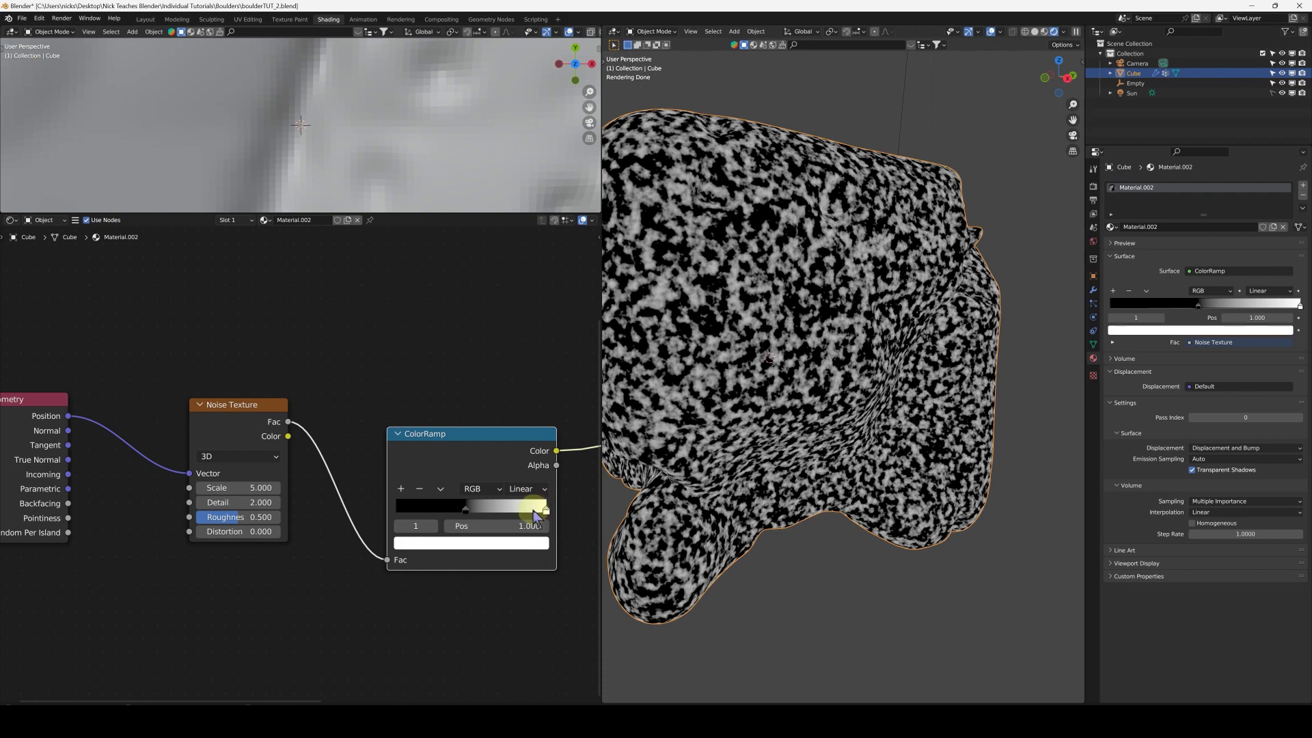
- Set the Noise Texture's scale to 0.150
{"action": "left_click", "coordinate": [275, 488]}
{"action": "type", "text": "-0.4"}
{"action": "key", "text": "Return"}
{"action": "mouse_move", "coordinate": [240, 488]}
{"action": "left_mouse_down"}
{"action": "mouse_move", "coordinate": [263, 488]}
{"action": "mouse_move", "coordinate": [246, 487]}
{"action": "left_mouse_up"}
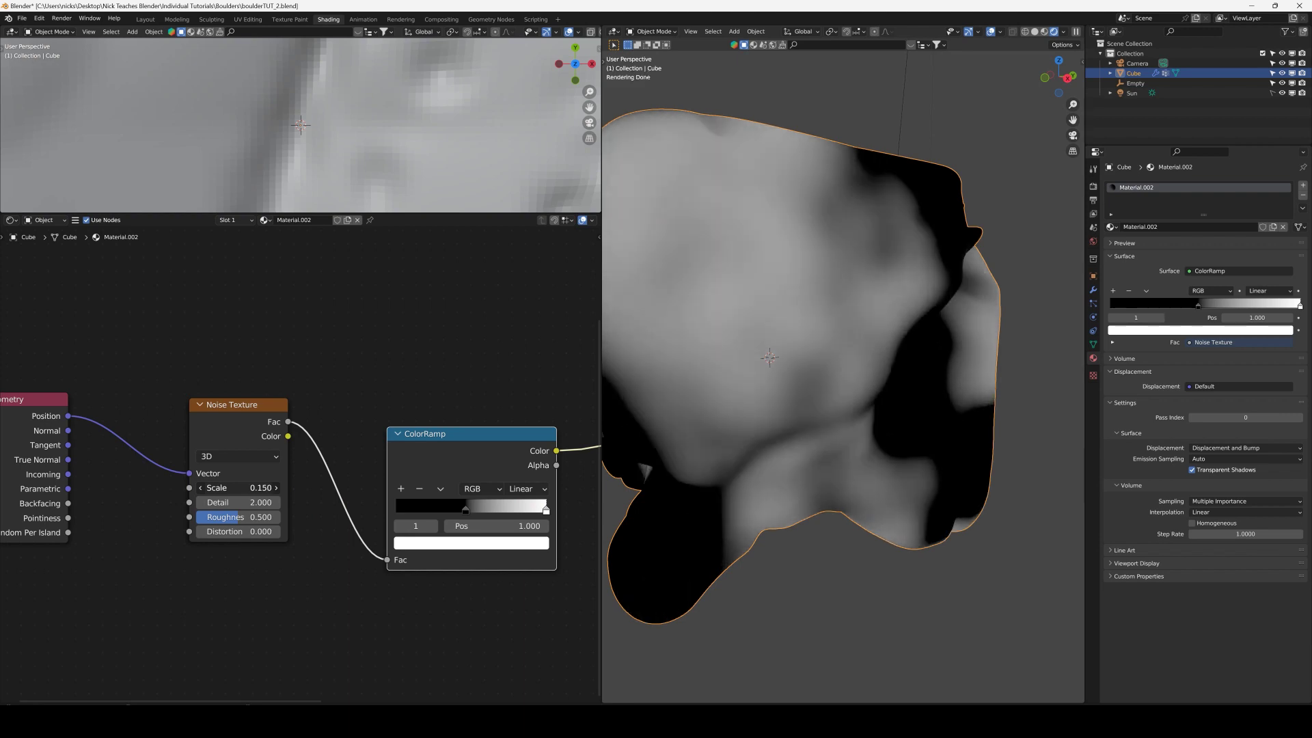
- Tighten the ColorRamp's contrast by moving the white stop to 0.508 and the black stop to 0.444
{"action": "scroll", "coordinate": [789, 393], "scroll_direction": "down", "scroll_amount": 1}
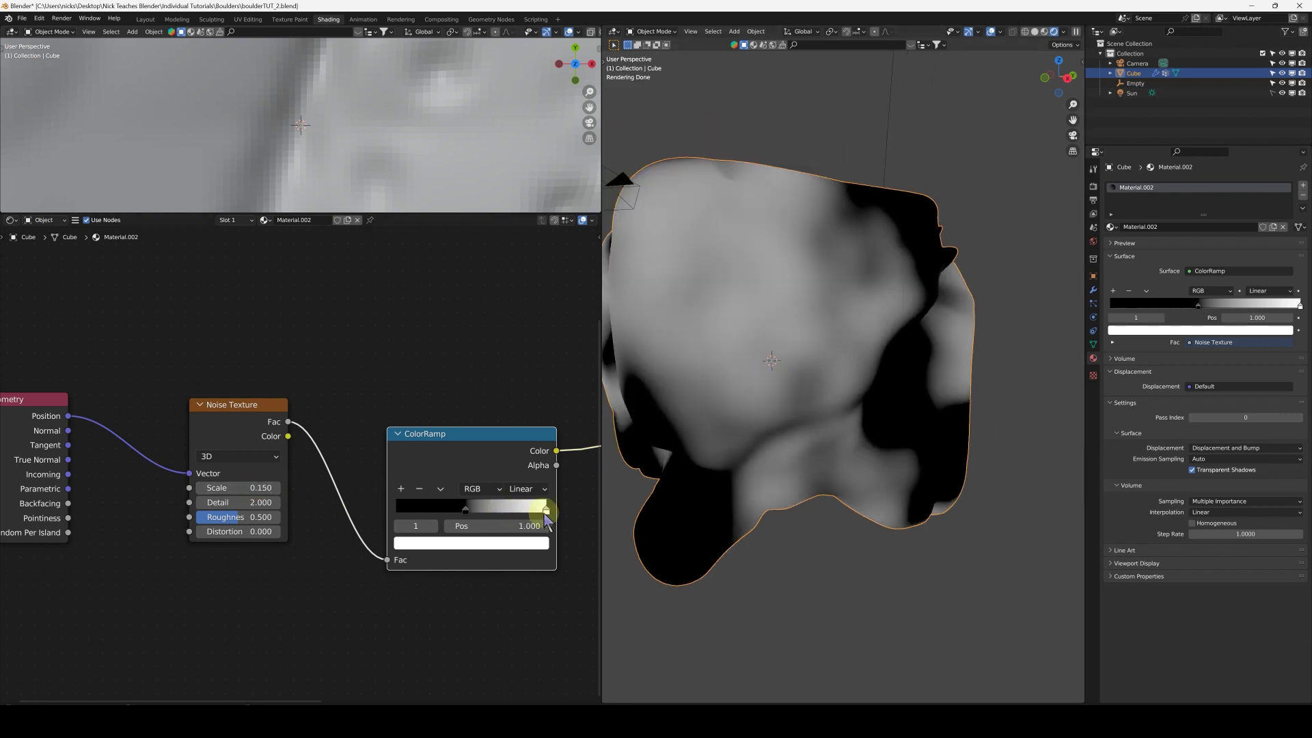
{"action": "left_click_drag", "start_coordinate": [544, 511], "coordinate": [466, 520]}
{"action": "left_click", "coordinate": [463, 512]}
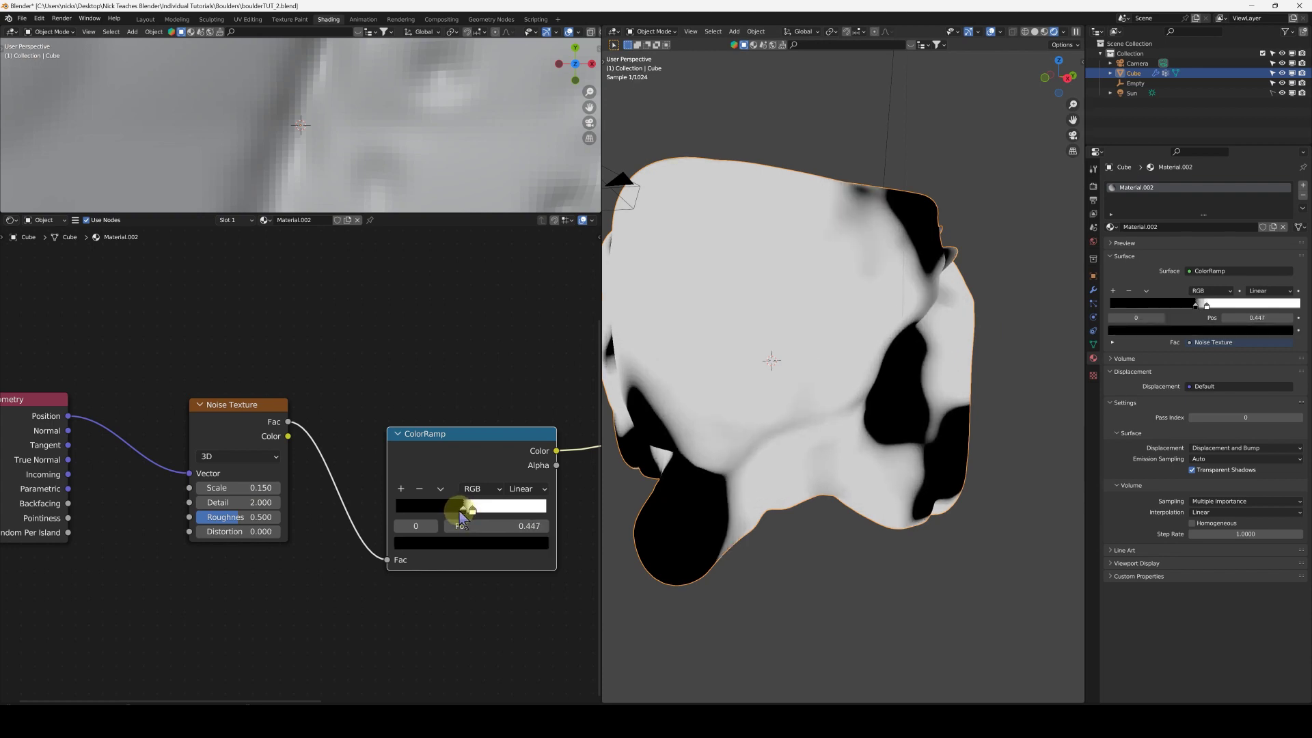
- Set the Noise Texture's detail to 15
{"action": "mouse_move", "coordinate": [806, 379]}
{"action": "middle_mouse_down"}
{"action": "mouse_move", "coordinate": [770, 394]}
{"action": "mouse_move", "coordinate": [847, 419]}
{"action": "mouse_move", "coordinate": [779, 371]}
{"action": "mouse_move", "coordinate": [726, 380]}
{"action": "mouse_move", "coordinate": [785, 384]}
{"action": "middle_mouse_up"}
{"action": "scroll", "coordinate": [284, 521], "scroll_direction": "up", "scroll_amount": 1}
{"action": "left_click", "coordinate": [226, 500]}
{"action": "type", "text": "15"}
{"action": "key", "text": "Return"}
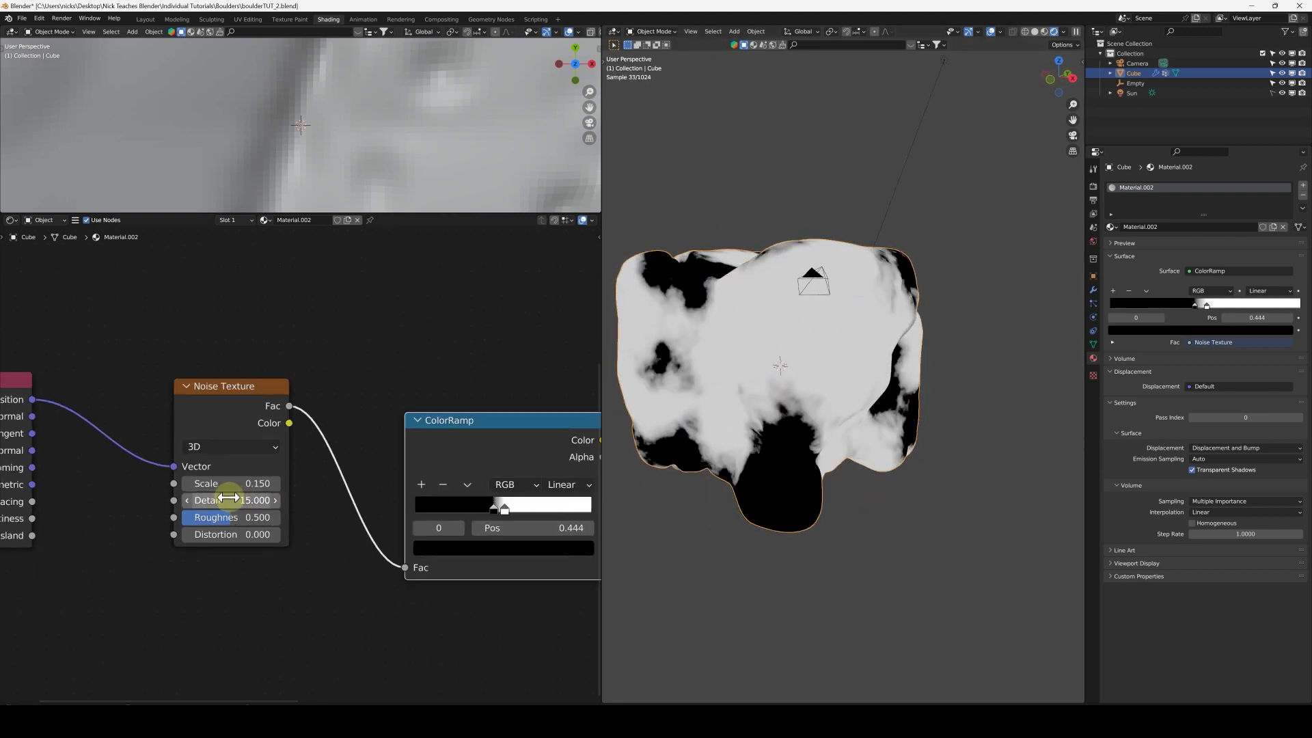
- Connect the ColorRamp's Color to the Displacement node's Height, and its output to the Material Output's Displacement input
{"action": "mouse_move", "coordinate": [699, 437]}
{"action": "middle_mouse_down"}
{"action": "mouse_move", "coordinate": [764, 389]}
{"action": "mouse_move", "coordinate": [707, 419]}
{"action": "middle_mouse_up"}
{"action": "middle_click_drag", "start_coordinate": [557, 509], "coordinate": [308, 439]}
{"action": "scroll", "coordinate": [376, 448], "scroll_direction": "down", "scroll_amount": 2}
{"action": "scroll", "coordinate": [314, 441], "scroll_direction": "up", "scroll_amount": 2}
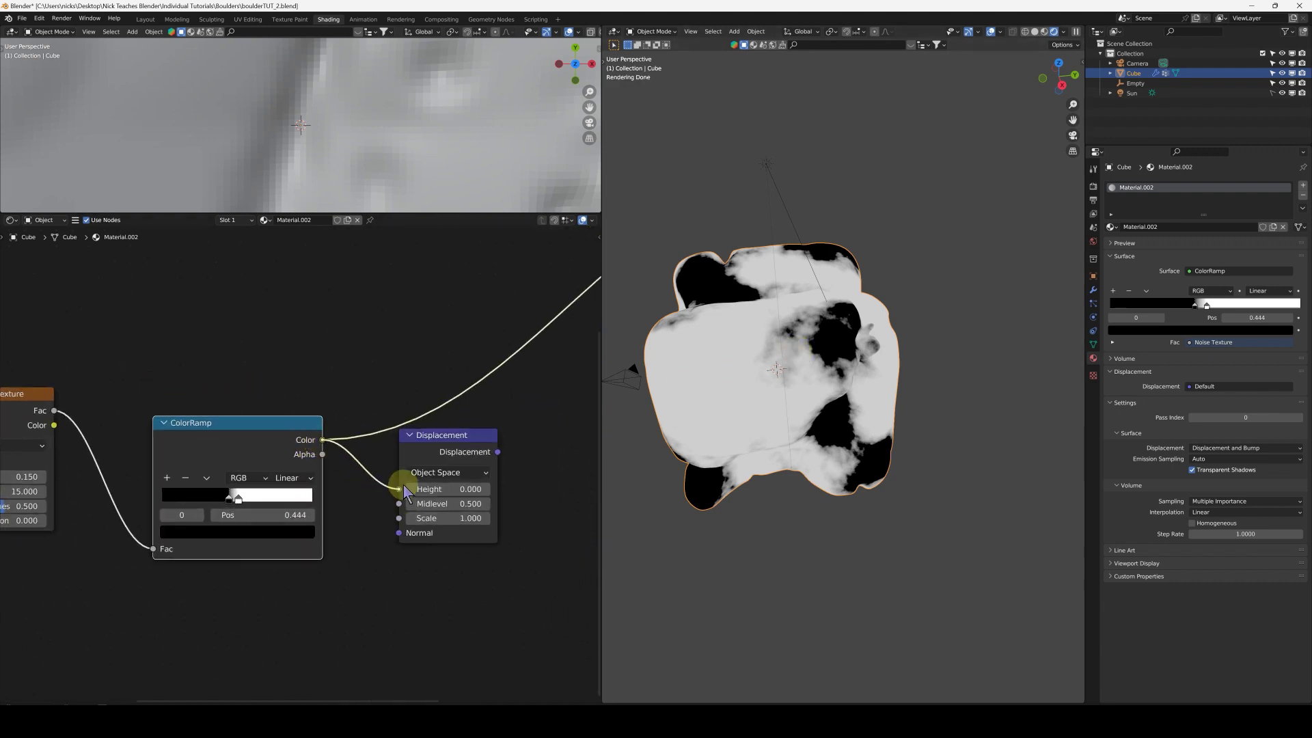
{"action": "scroll", "coordinate": [403, 491], "scroll_direction": "down", "scroll_amount": 2}
{"action": "middle_click_drag", "start_coordinate": [389, 468], "coordinate": [316, 498]}
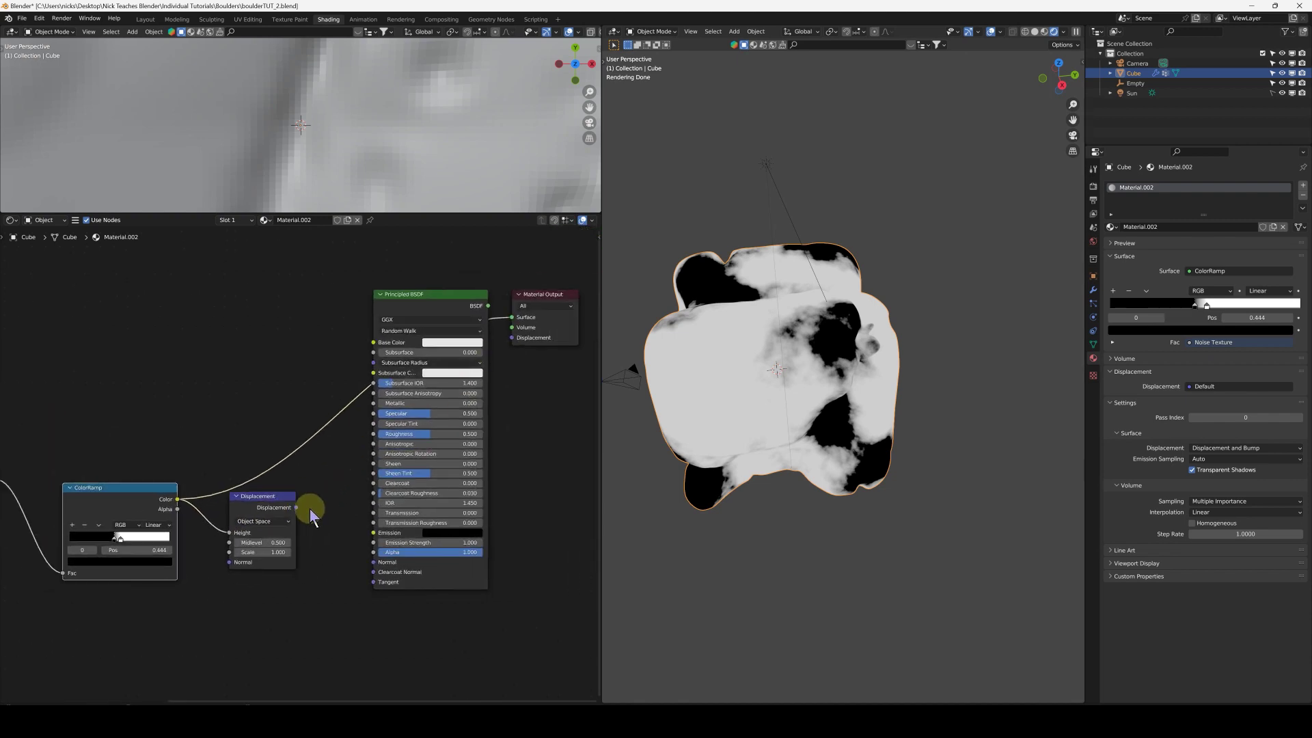
{"action": "left_click_drag", "start_coordinate": [297, 507], "coordinate": [518, 345]}
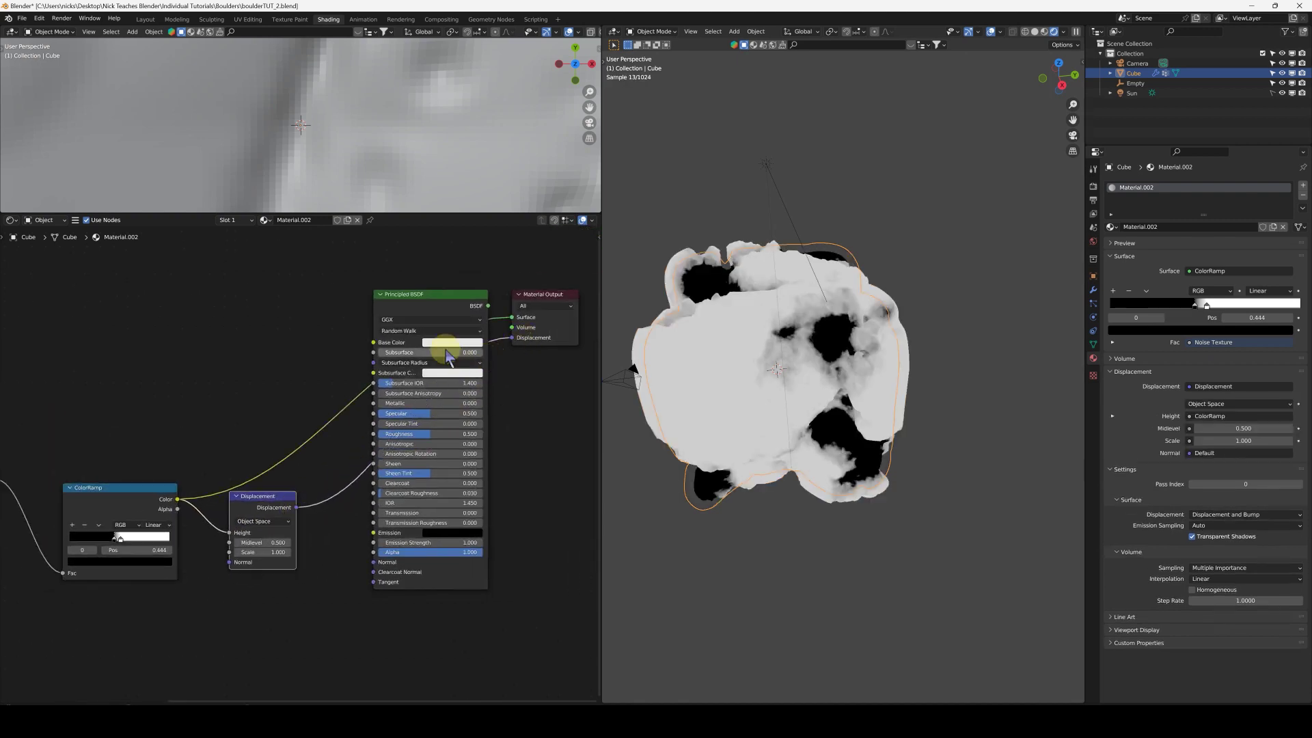
- Darken the Principled BSDF's base color to grey and route that shader back to the Material Output's surface
{"action": "left_click", "coordinate": [444, 343]}
{"action": "left_click_drag", "start_coordinate": [506, 262], "coordinate": [504, 267]}
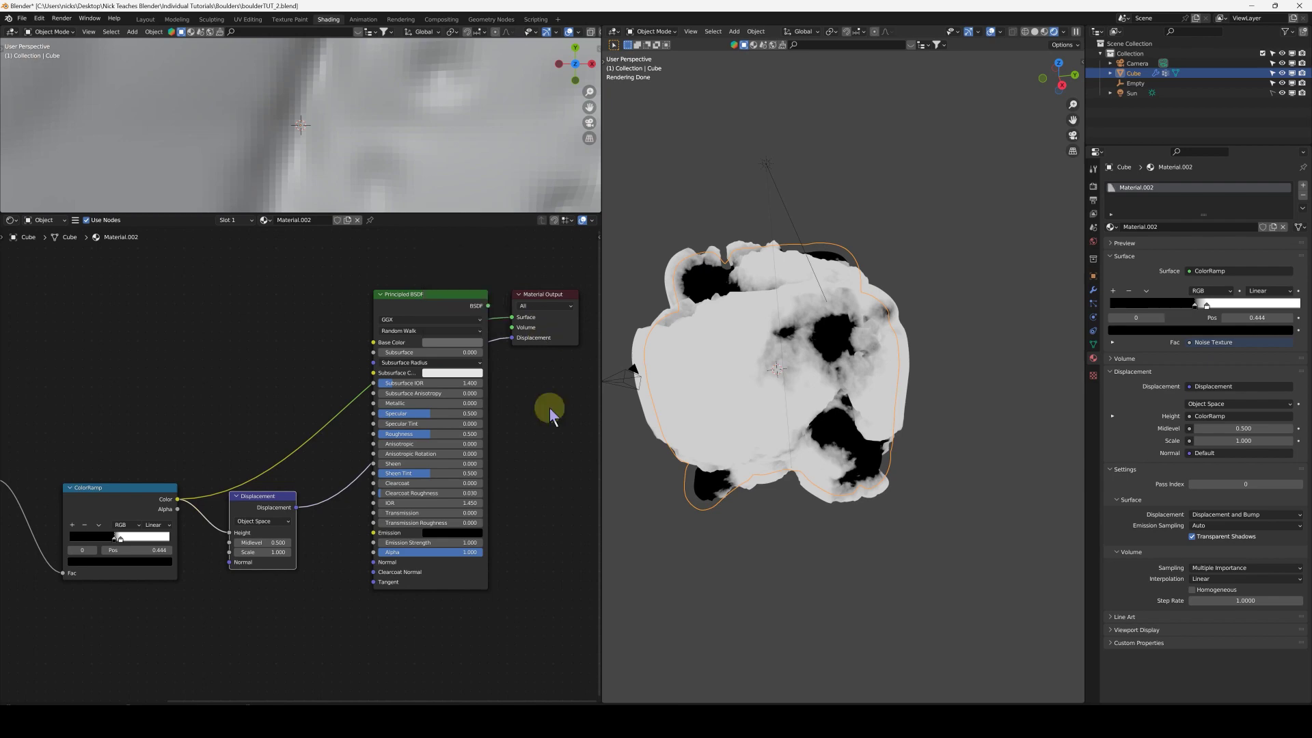
{"action": "left_click", "coordinate": [457, 315], "text": "ctrl+shift"}
{"action": "middle_click_drag", "start_coordinate": [683, 362], "coordinate": [659, 386]}
- Reduce the displacement strength by darkening the ColorRamp's white stop to a color value of 0.269
{"action": "middle_click_drag", "start_coordinate": [232, 506], "coordinate": [411, 440]}
{"action": "scroll", "coordinate": [308, 465], "scroll_direction": "up", "scroll_amount": 3}
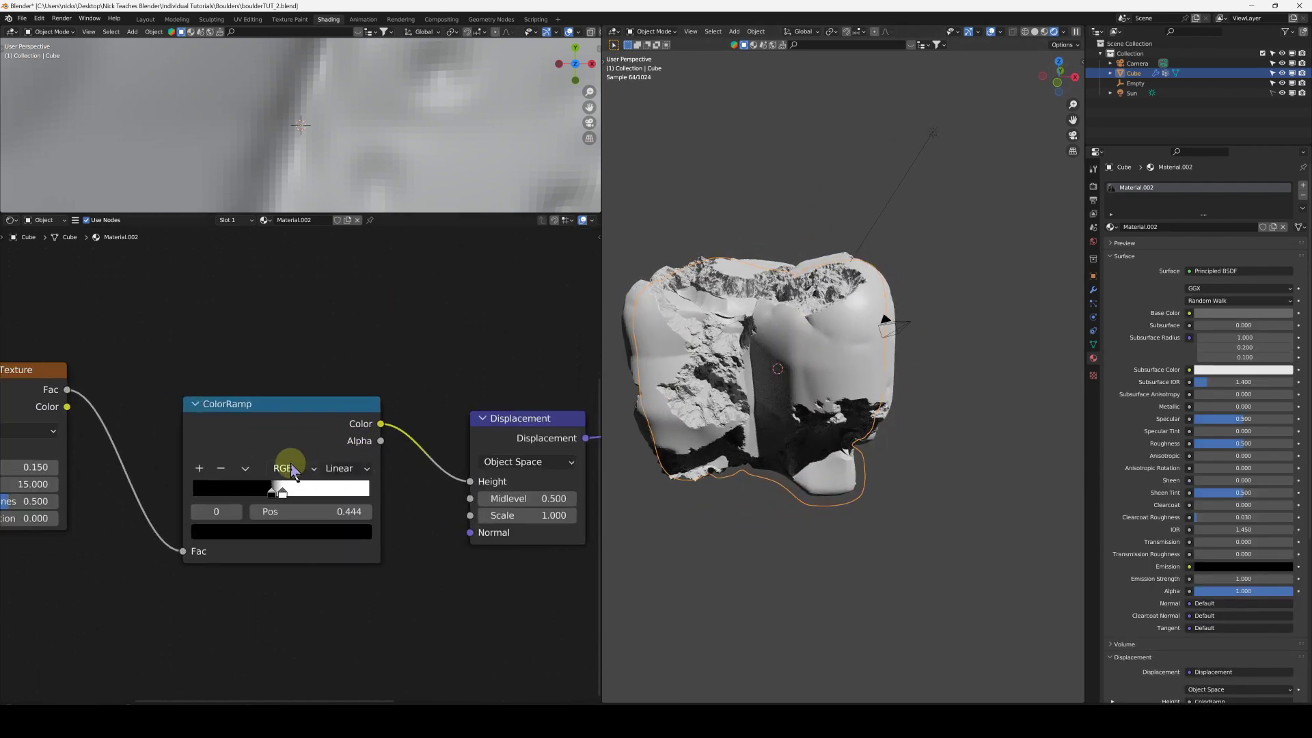
{"action": "middle_click_drag", "start_coordinate": [811, 321], "coordinate": [785, 305]}
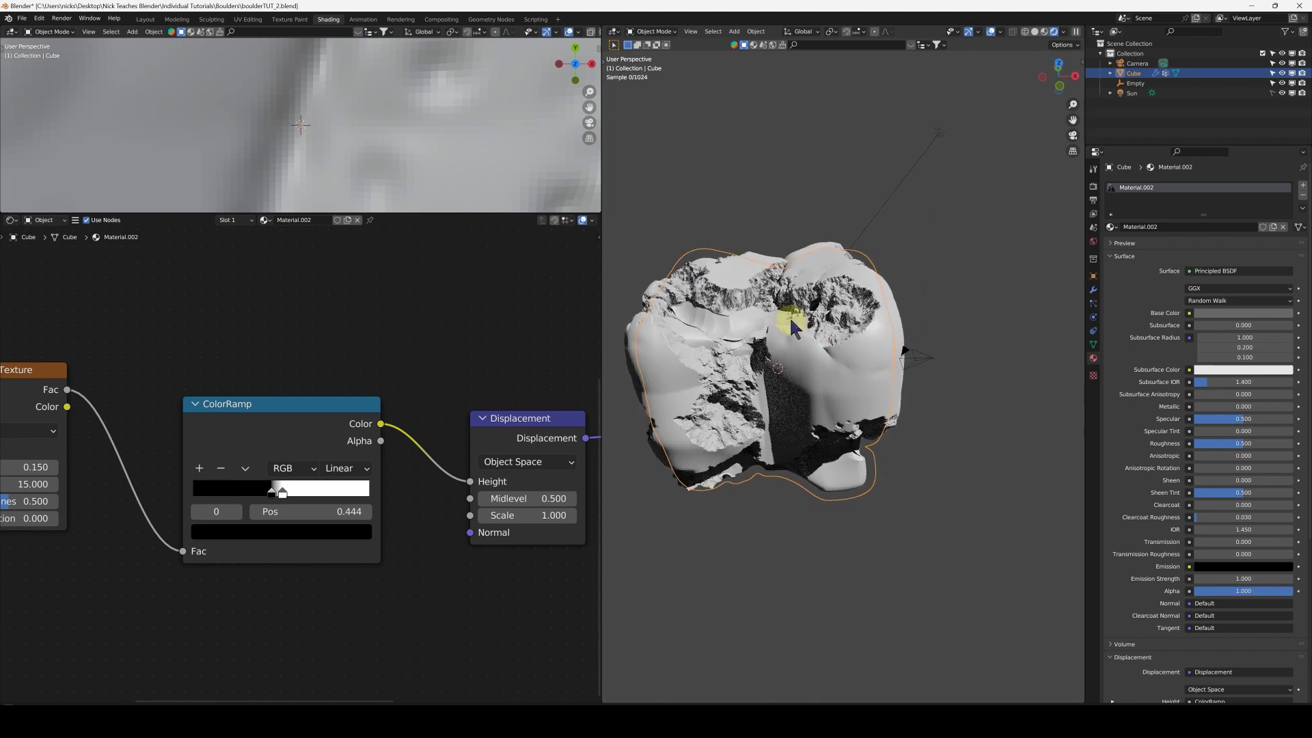
{"action": "left_click", "coordinate": [282, 491]}
{"action": "left_click", "coordinate": [326, 530]}
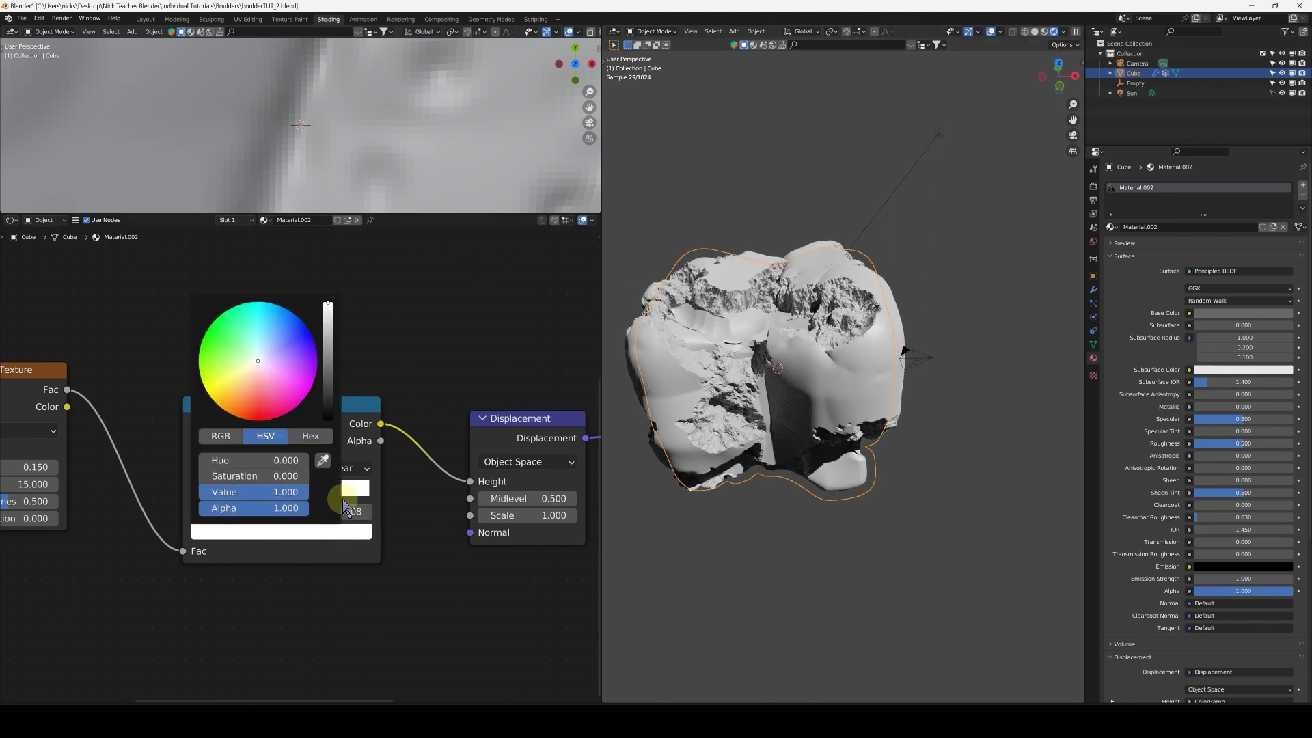
{"action": "mouse_move", "coordinate": [329, 337]}
{"action": "left_mouse_down"}
{"action": "mouse_move", "coordinate": [328, 402]}
{"action": "mouse_move", "coordinate": [328, 353]}
{"action": "mouse_move", "coordinate": [357, 466]}
{"action": "mouse_move", "coordinate": [328, 349]}
{"action": "left_mouse_up"}
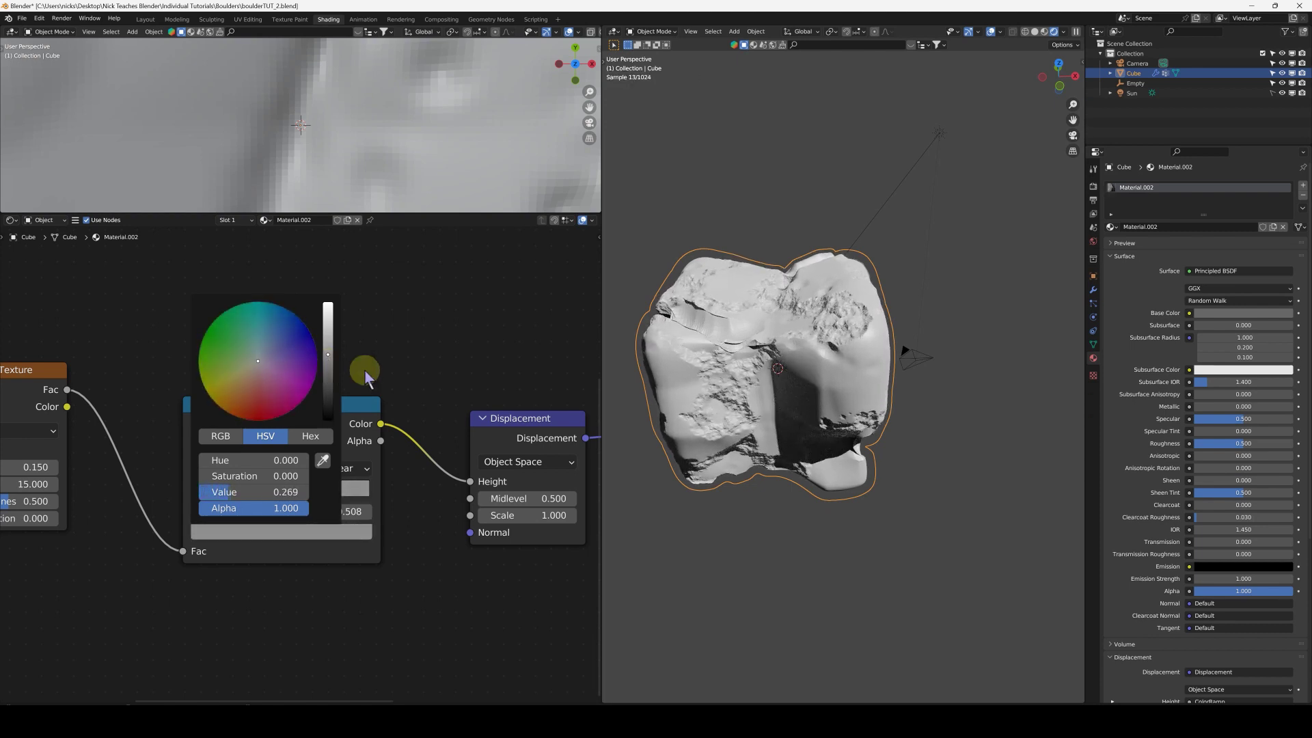
{"action": "middle_click_drag", "start_coordinate": [878, 366], "coordinate": [860, 345]}
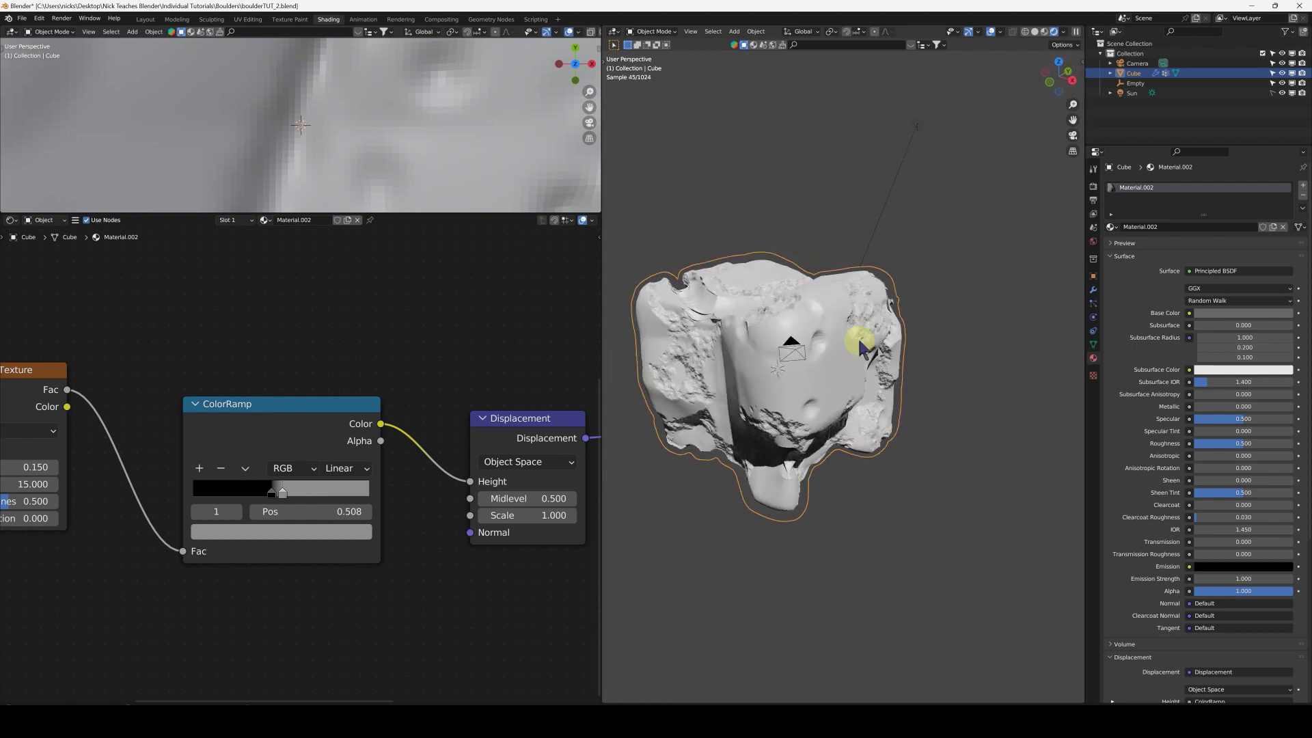
- Add a Wave Texture below the Noise Texture and connect the Geometry node's Position output to its Vector input
{"action": "scroll", "coordinate": [376, 432], "scroll_direction": "down", "scroll_amount": 4}
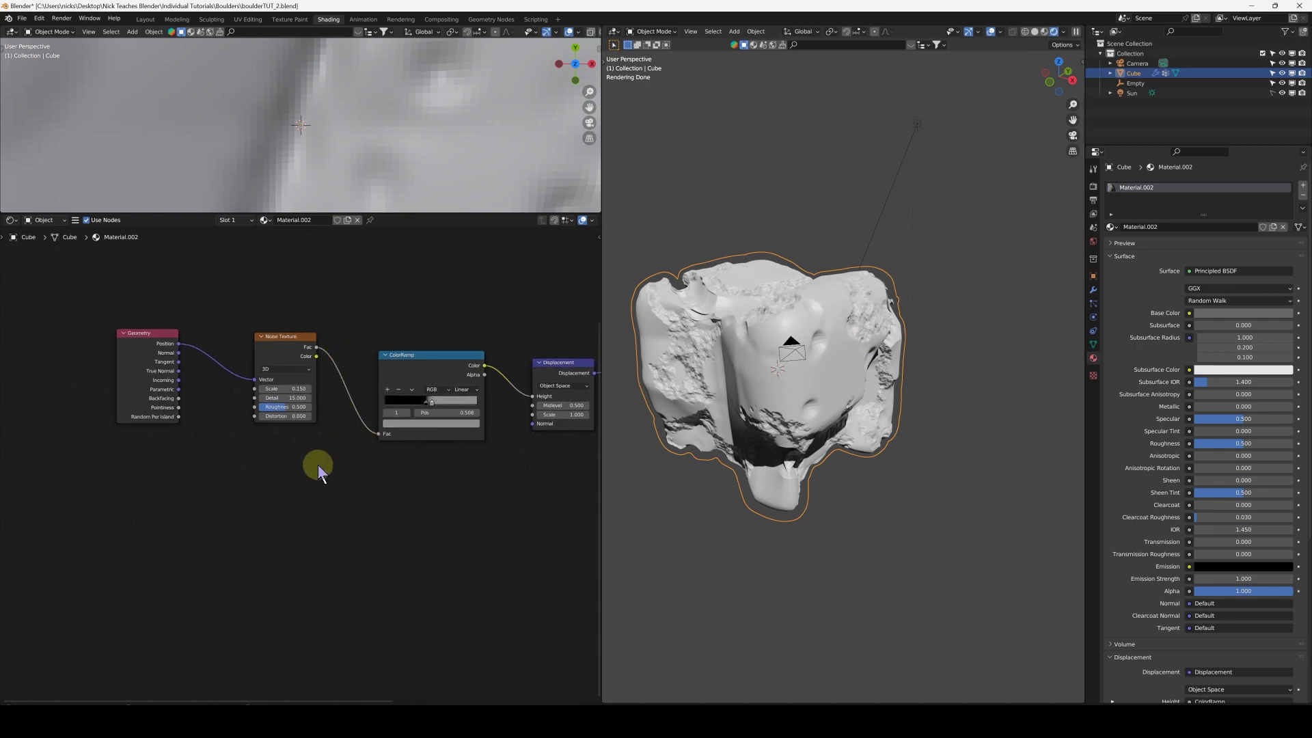
{"action": "key", "text": "shift+a"}
{"action": "mouse_move", "coordinate": [301, 427]}
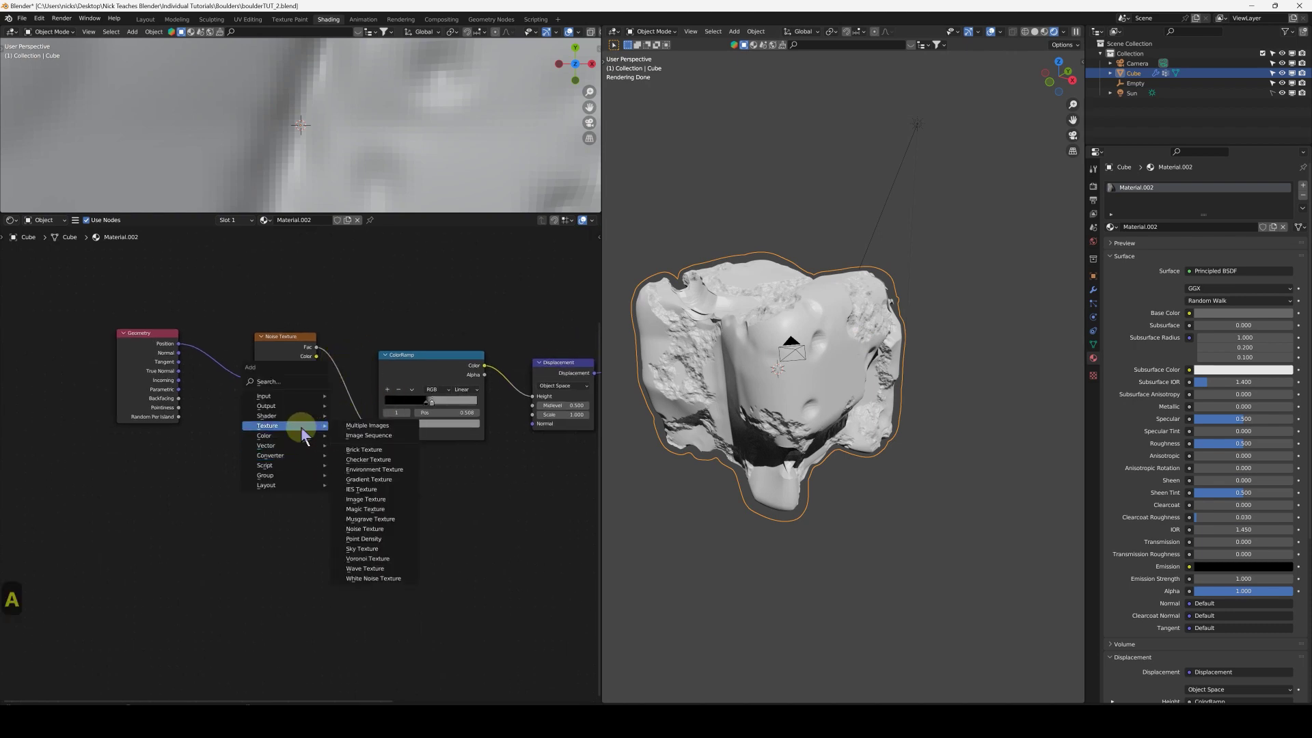
{"action": "left_click", "coordinate": [384, 570]}
{"action": "left_click", "coordinate": [255, 454]}
{"action": "scroll", "coordinate": [198, 418], "scroll_direction": "up", "scroll_amount": 2}
{"action": "left_click_drag", "start_coordinate": [173, 316], "coordinate": [276, 557]}
{"action": "middle_click_drag", "start_coordinate": [428, 462], "coordinate": [267, 497]}
{"action": "middle_click_drag", "start_coordinate": [462, 547], "coordinate": [367, 555]}
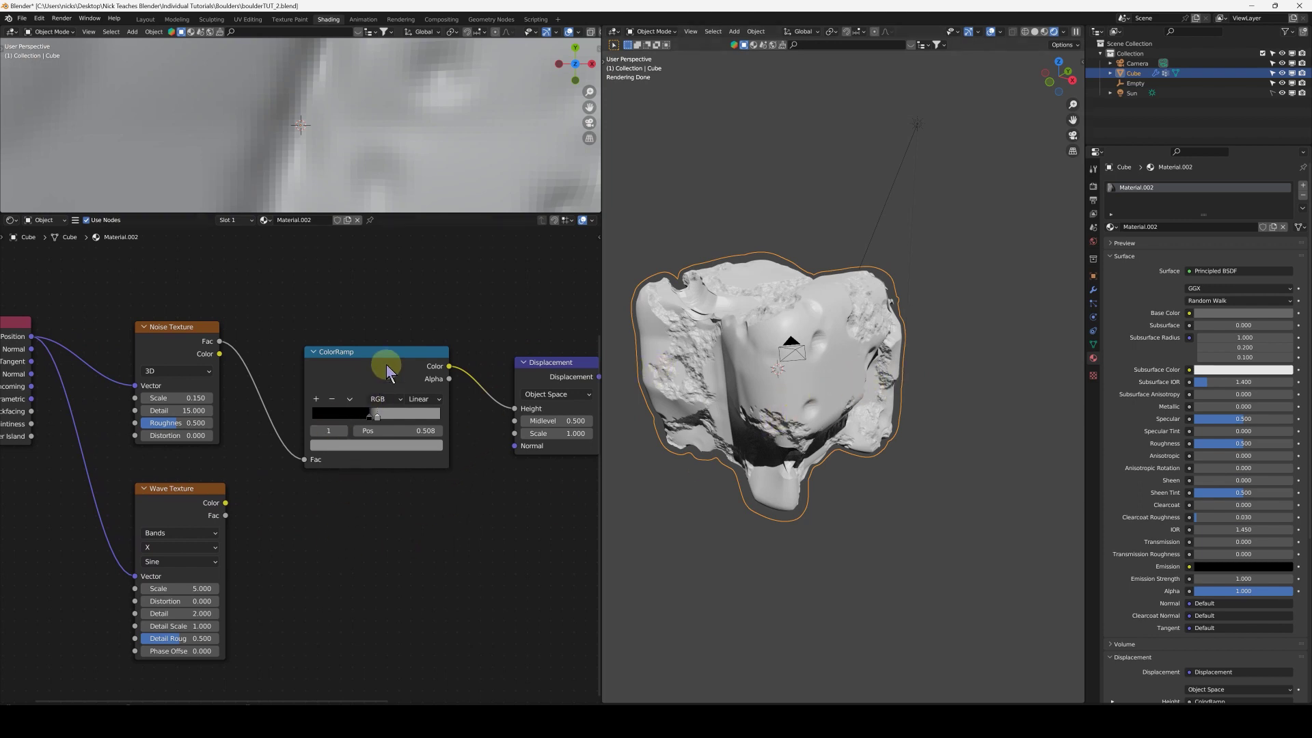
- Duplicate the ColorRamp, place the copy beside the Wave Texture, and connect the wave's Color output to its Fac input
{"action": "key", "text": "shift+d"}
{"action": "left_click", "coordinate": [378, 537]}
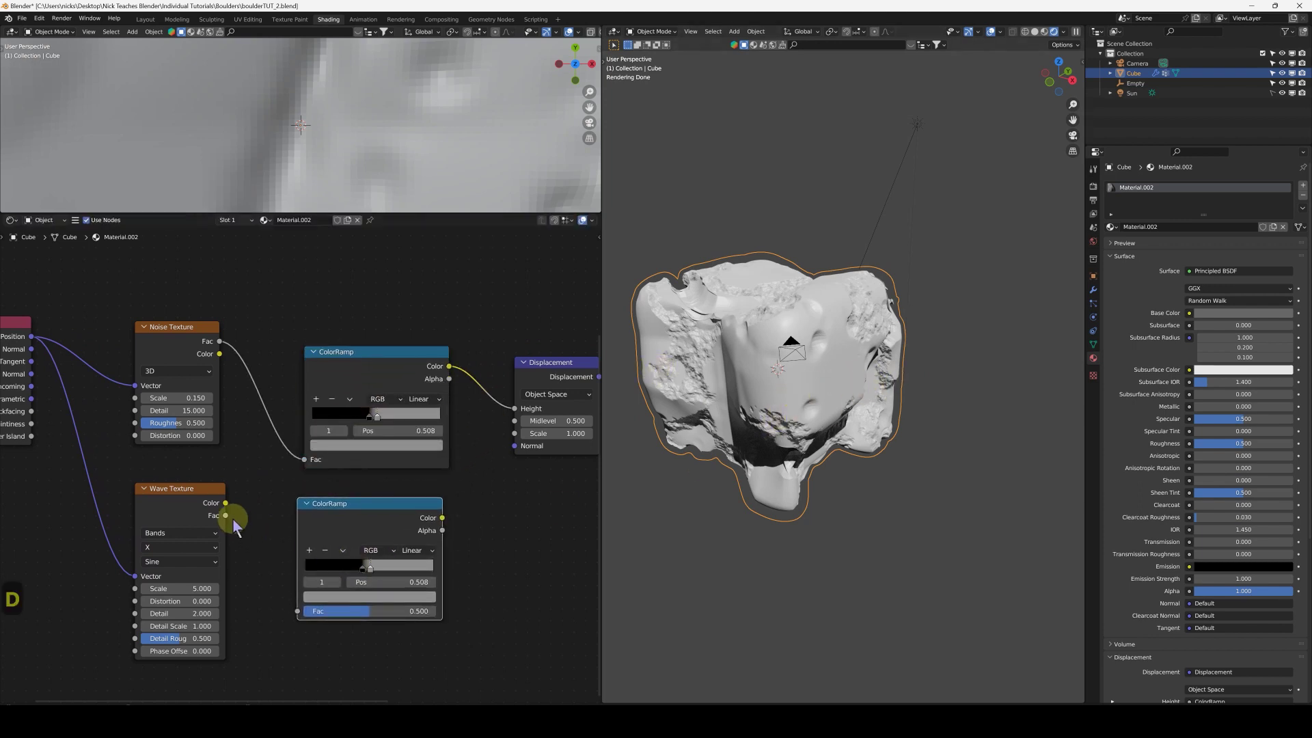
{"action": "left_click_drag", "start_coordinate": [300, 615], "coordinate": [298, 611]}
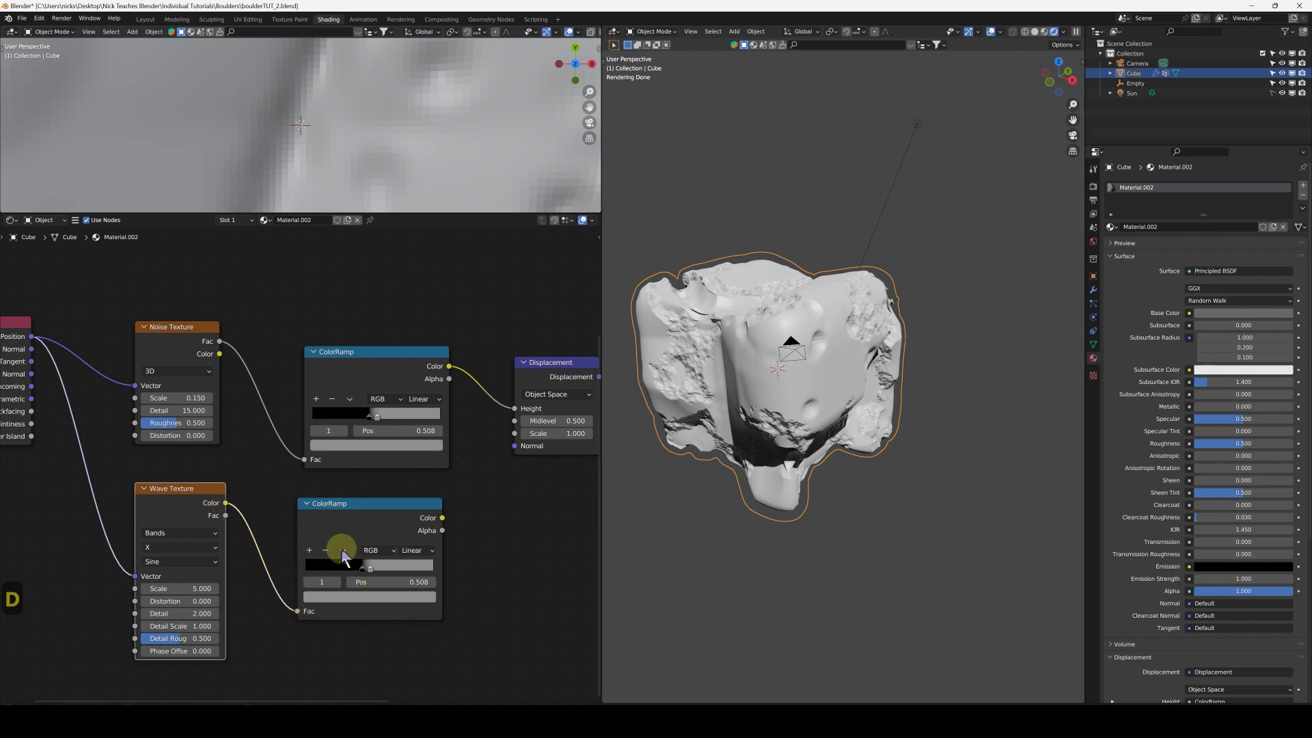
- Reset the duplicated ColorRamp to its default black-to-white gradient and preview it on the cube's surface
{"action": "left_click", "coordinate": [342, 551]}
{"action": "left_click", "coordinate": [395, 610]}
{"action": "left_click", "coordinate": [395, 520], "text": "ctrl+shift"}
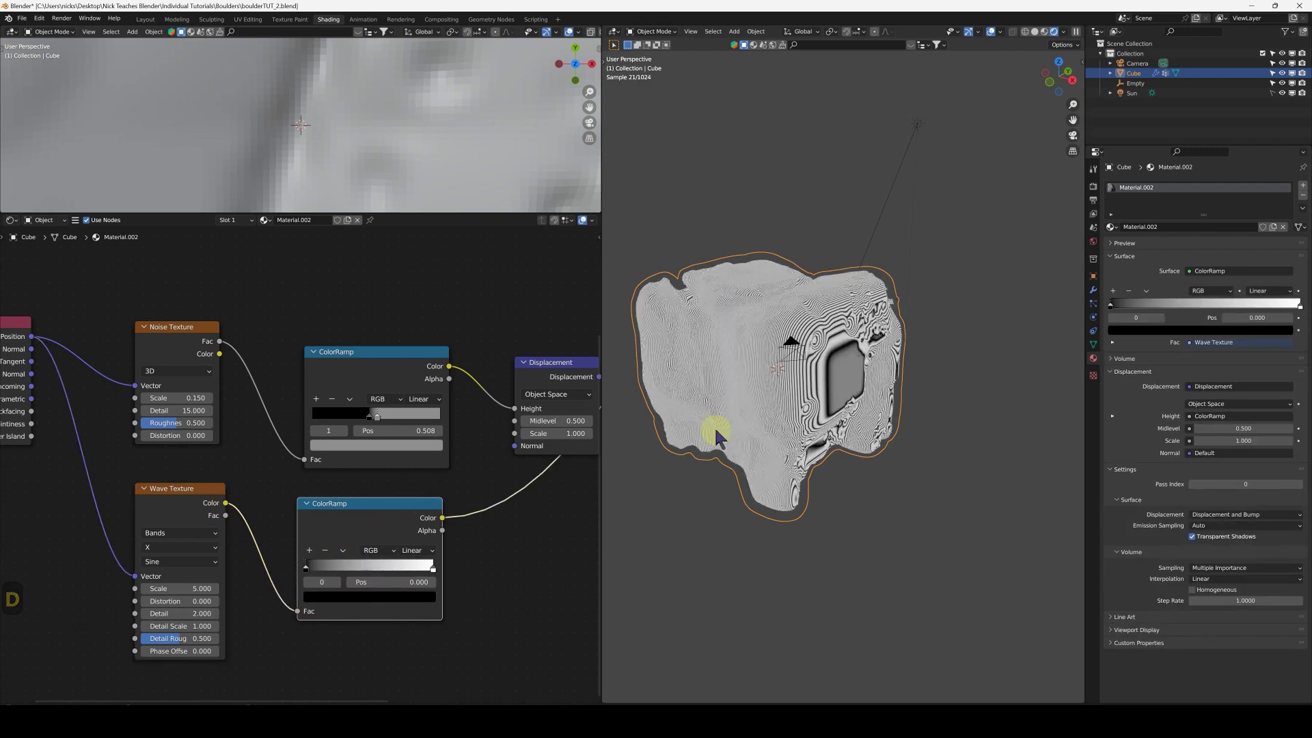
- Try the Y bands direction on the Wave Texture, and settle on Z
{"action": "left_click", "coordinate": [193, 547]}
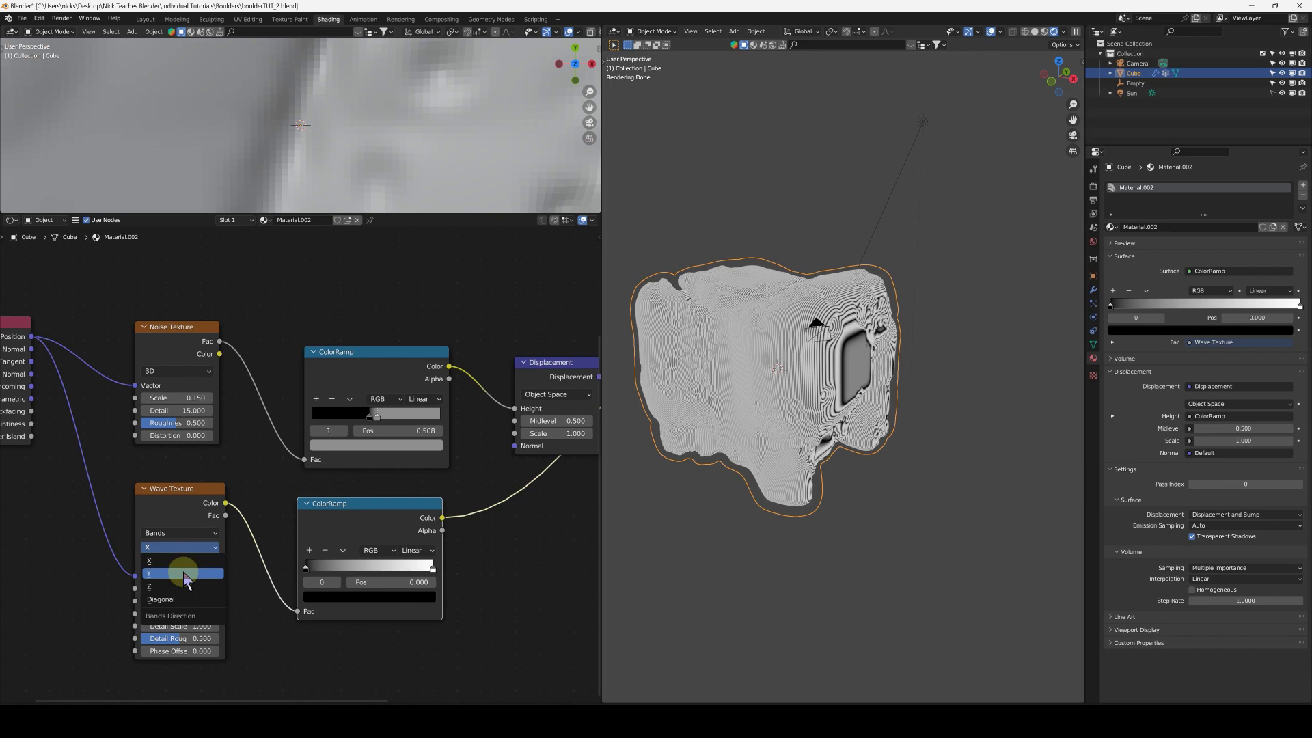
{"action": "left_click", "coordinate": [185, 576]}
{"action": "left_click", "coordinate": [196, 548]}
{"action": "left_click", "coordinate": [181, 586]}
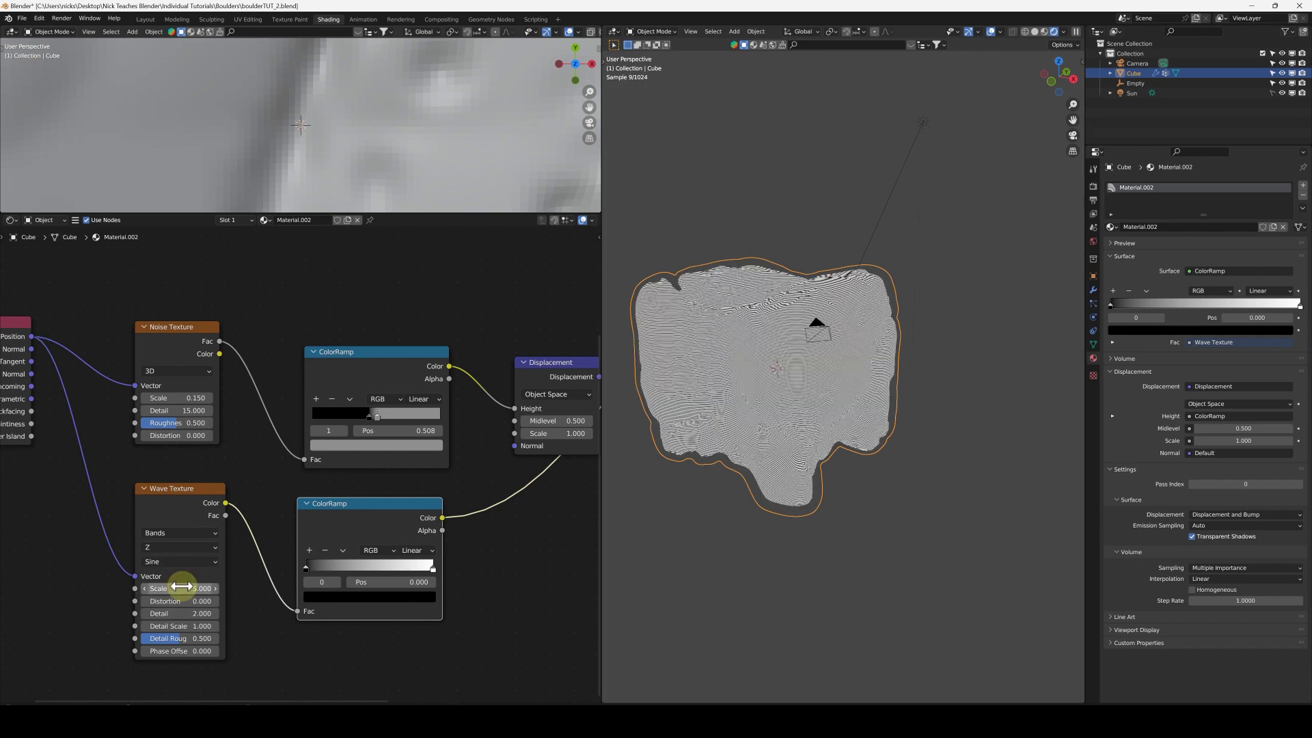
- Set the Wave Texture's scale to 0.020, distortion to 2.700 and detail to 15, and its ColorRamp's white stop to position 0.015
{"action": "scroll", "coordinate": [198, 587], "scroll_direction": "up", "scroll_amount": 2}
{"action": "middle_click_drag", "start_coordinate": [200, 602], "coordinate": [248, 557]}
{"action": "left_click_drag", "start_coordinate": [246, 542], "coordinate": [176, 542]}
{"action": "middle_click_drag", "start_coordinate": [548, 486], "coordinate": [448, 485]}
{"action": "left_click", "coordinate": [116, 578]}
{"action": "type", "text": "15"}
{"action": "key", "text": "Return"}
{"action": "left_click_drag", "start_coordinate": [82, 560], "coordinate": [130, 560]}
{"action": "left_click_drag", "start_coordinate": [478, 514], "coordinate": [298, 523]}
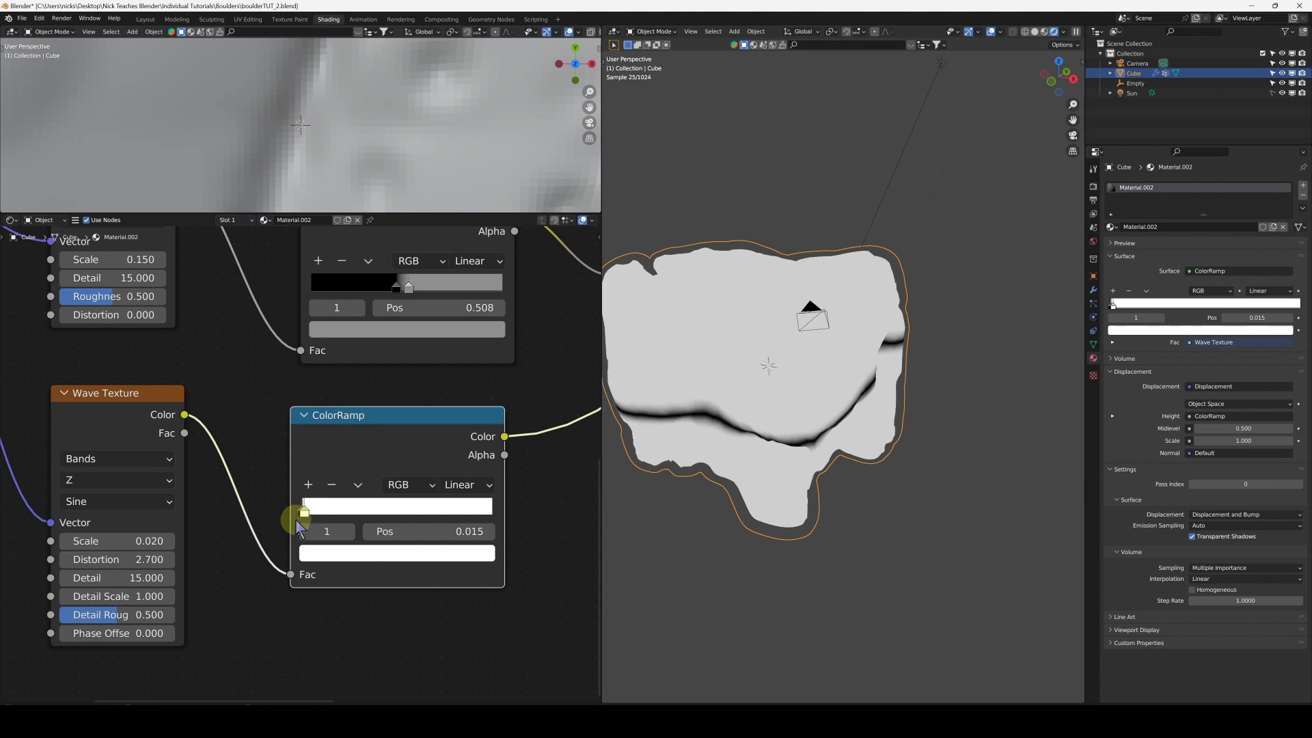
- Adjust the Wave Texture to scale -0.040, distortion 4.900 and detail scale 2.200, checking the crack line from several sides
{"action": "left_click_drag", "start_coordinate": [112, 596], "coordinate": [113, 540]}
{"action": "middle_click_drag", "start_coordinate": [785, 375], "coordinate": [1054, 383]}
{"action": "scroll", "coordinate": [1054, 382], "scroll_direction": "down", "scroll_amount": 2}
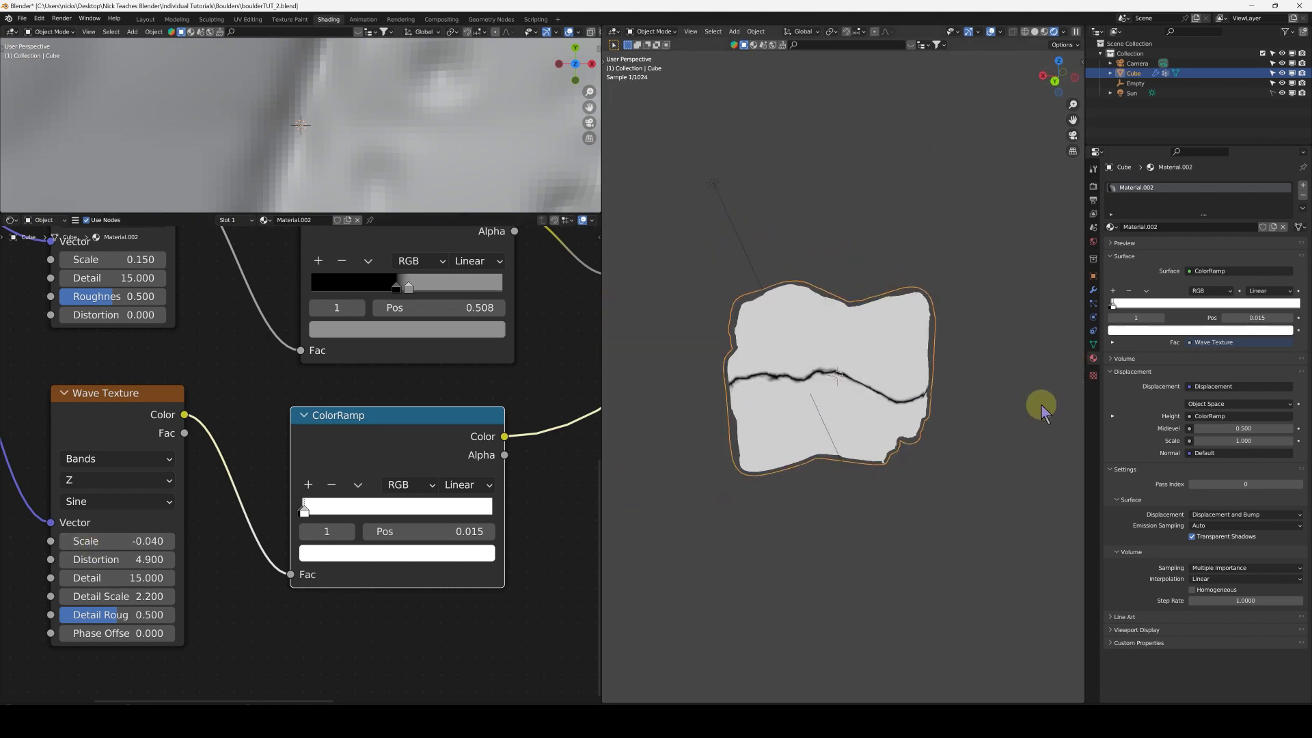
{"action": "middle_click_drag", "start_coordinate": [833, 417], "coordinate": [1010, 399]}
{"action": "scroll", "coordinate": [417, 530], "scroll_direction": "down", "scroll_amount": 3}
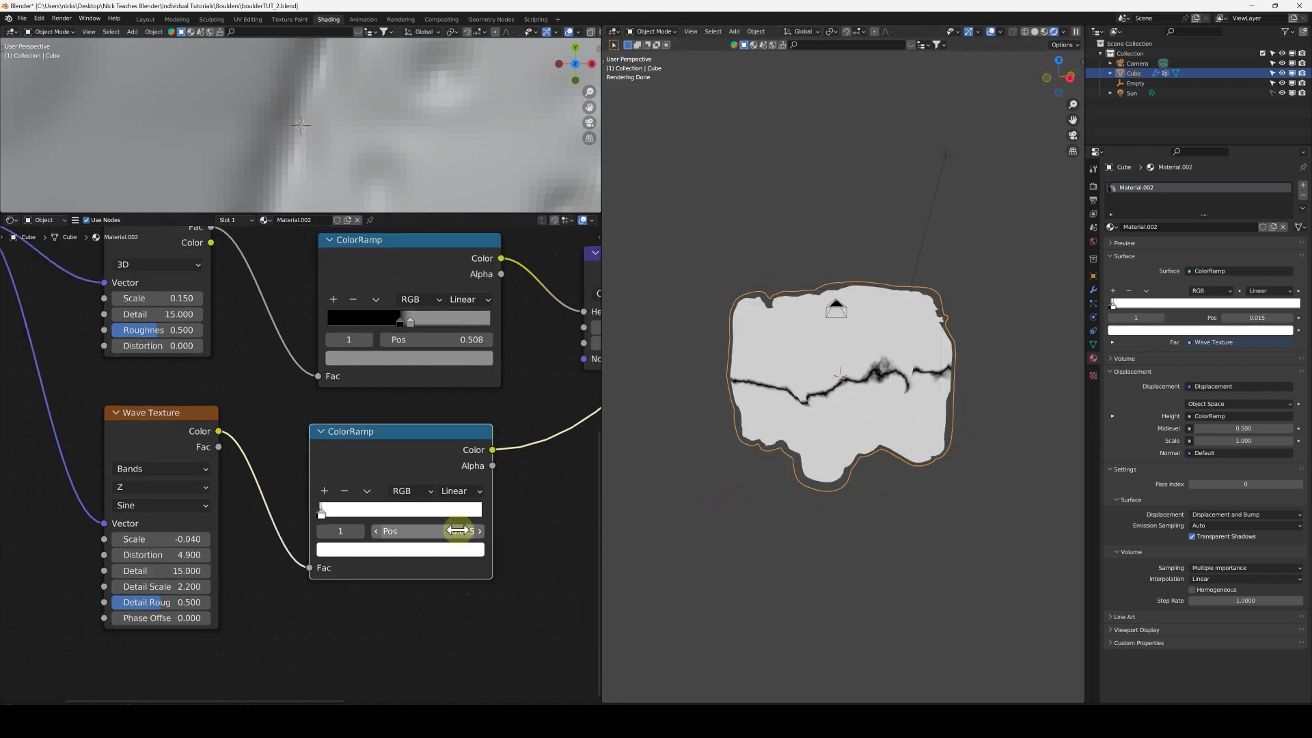
- Move the Wave Texture, both ColorRamps and the Displacement node apart to make room for another node before Displacement
{"action": "middle_click_drag", "start_coordinate": [391, 519], "coordinate": [380, 390]}
{"action": "left_click_drag", "start_coordinate": [381, 390], "coordinate": [409, 287]}
{"action": "middle_click_drag", "start_coordinate": [352, 436], "coordinate": [418, 488]}
{"action": "left_click_drag", "start_coordinate": [138, 527], "coordinate": [102, 532]}
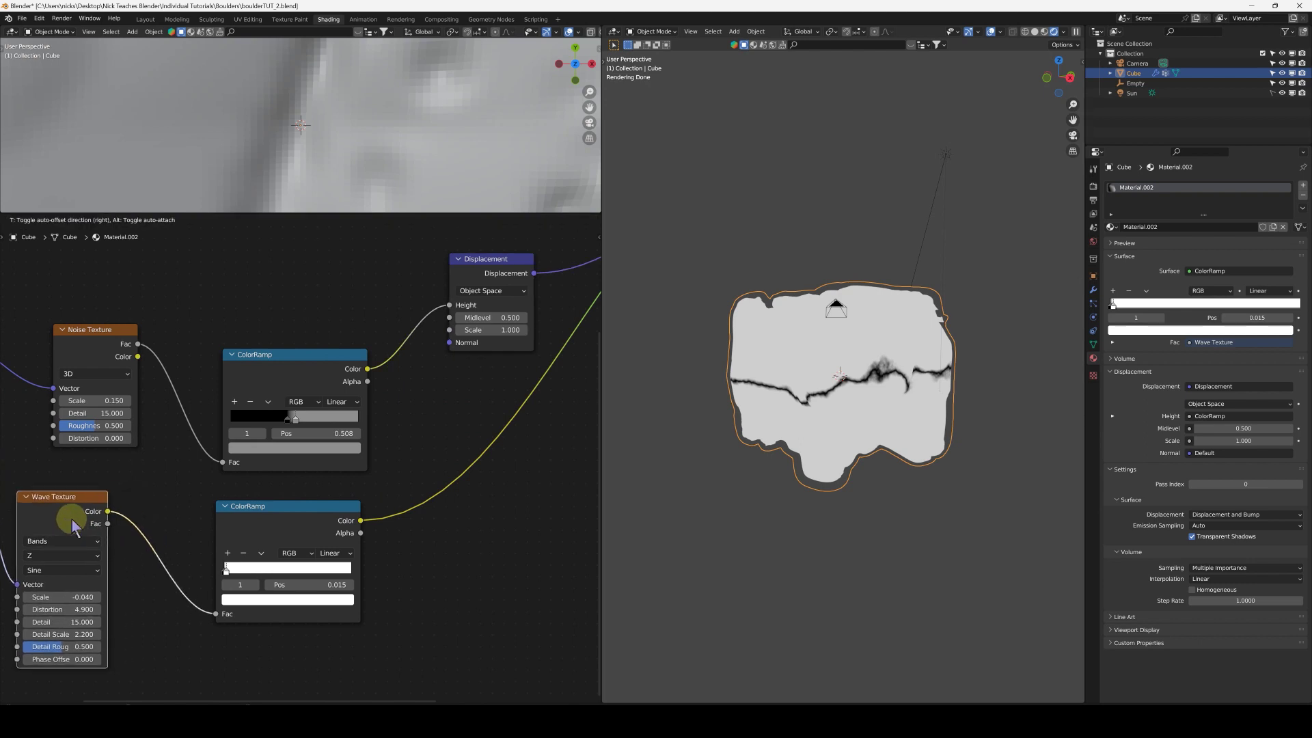
{"action": "mouse_move", "coordinate": [284, 517]}
{"action": "left_mouse_down"}
{"action": "mouse_move", "coordinate": [249, 516]}
{"action": "mouse_move", "coordinate": [262, 519]}
{"action": "left_mouse_up"}
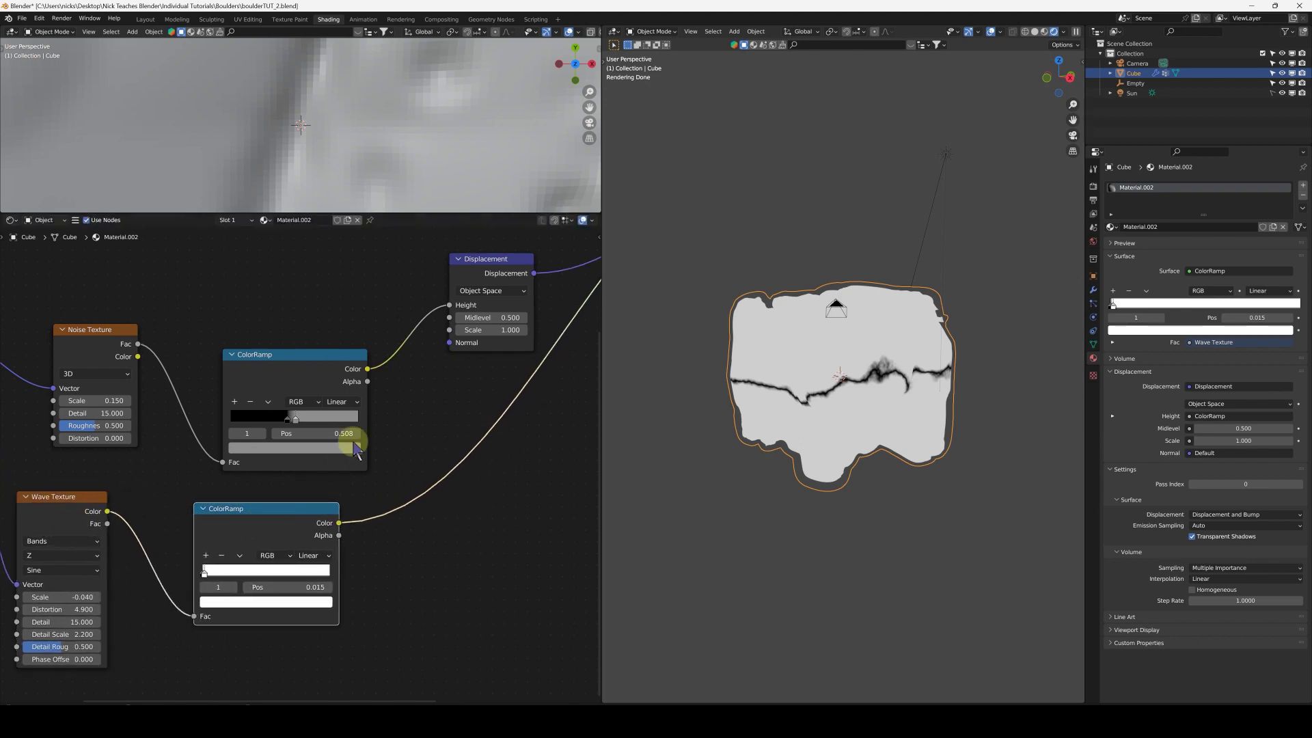
{"action": "left_click_drag", "start_coordinate": [290, 378], "coordinate": [271, 373]}
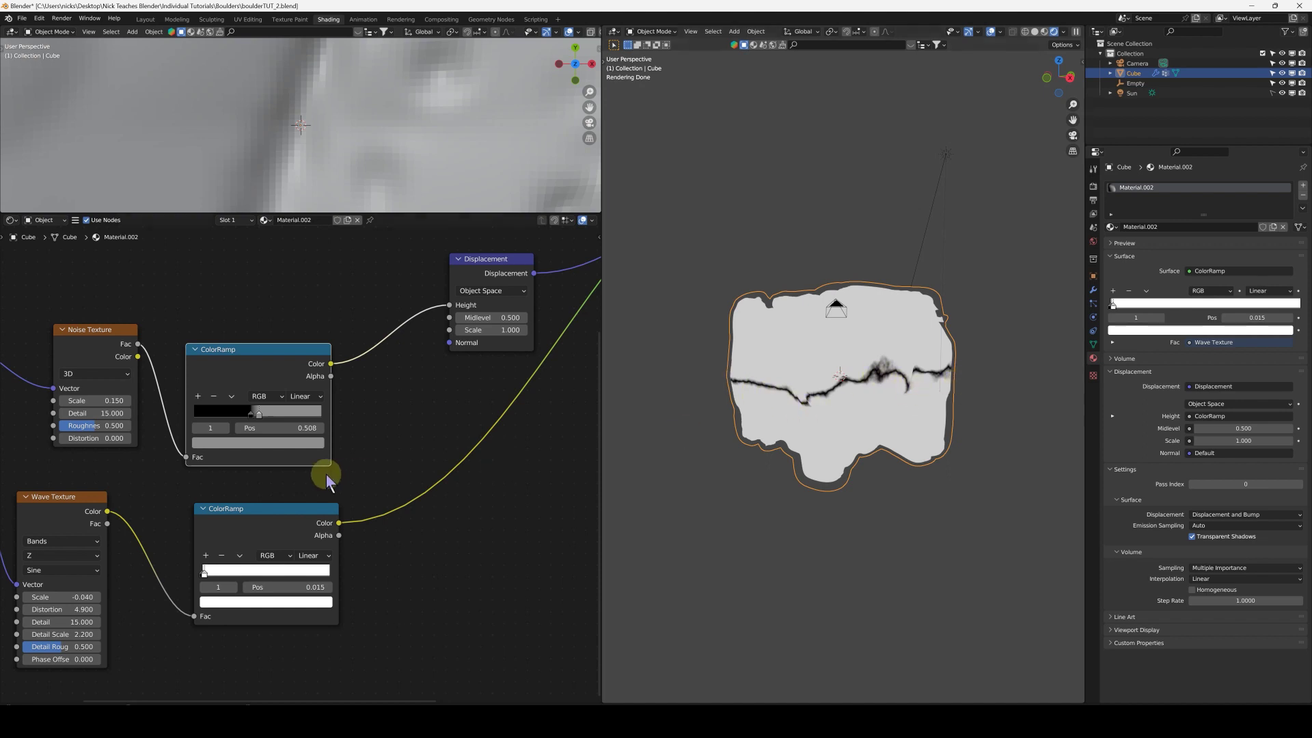
{"action": "middle_click_drag", "start_coordinate": [449, 412], "coordinate": [295, 509]}
{"action": "left_click_drag", "start_coordinate": [343, 375], "coordinate": [427, 331]}
{"action": "middle_click_drag", "start_coordinate": [299, 527], "coordinate": [374, 502]}
- Insert a Mix Color node between the noise ColorRamp and Displacement, set to Multiply with factor 1.000, and connect the wave ColorRamp to B
{"action": "key", "text": "shift+a"}
{"action": "mouse_move", "coordinate": [369, 512]}
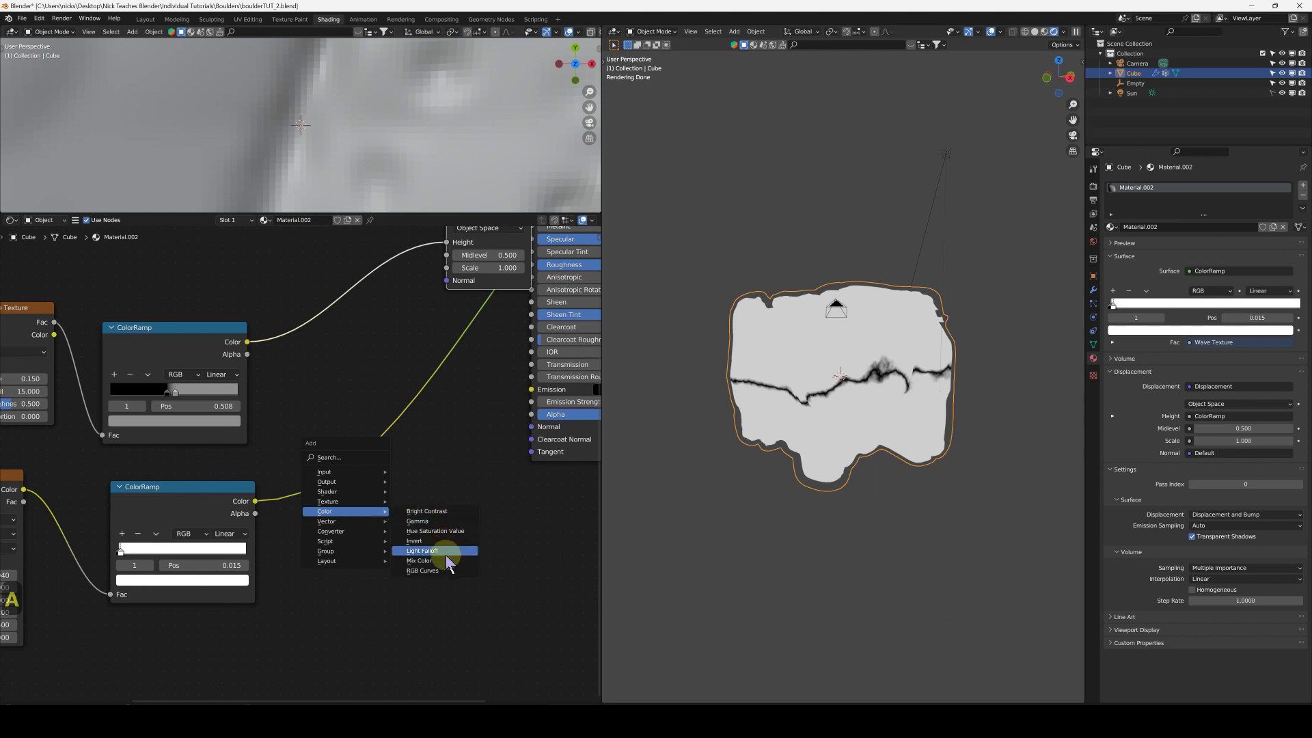
{"action": "left_click", "coordinate": [420, 560]}
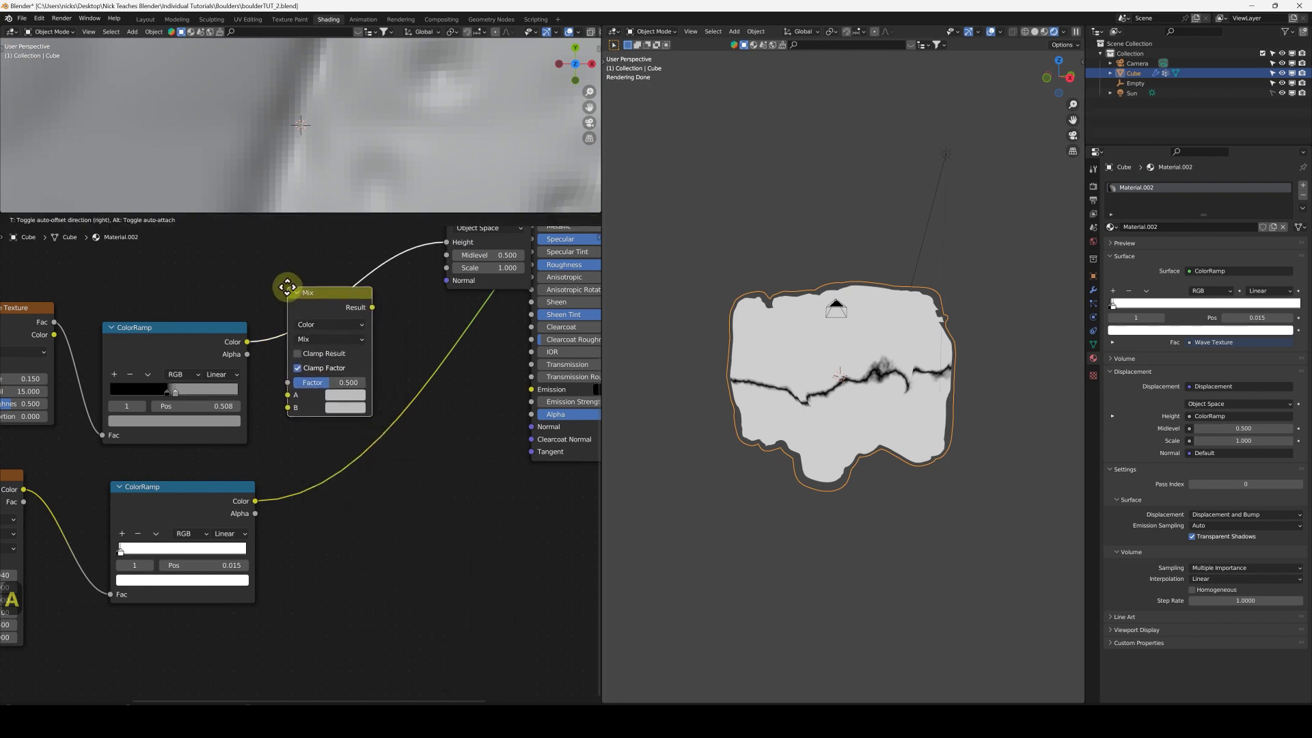
{"action": "left_click", "coordinate": [294, 296]}
{"action": "middle_click_drag", "start_coordinate": [313, 335], "coordinate": [391, 378]}
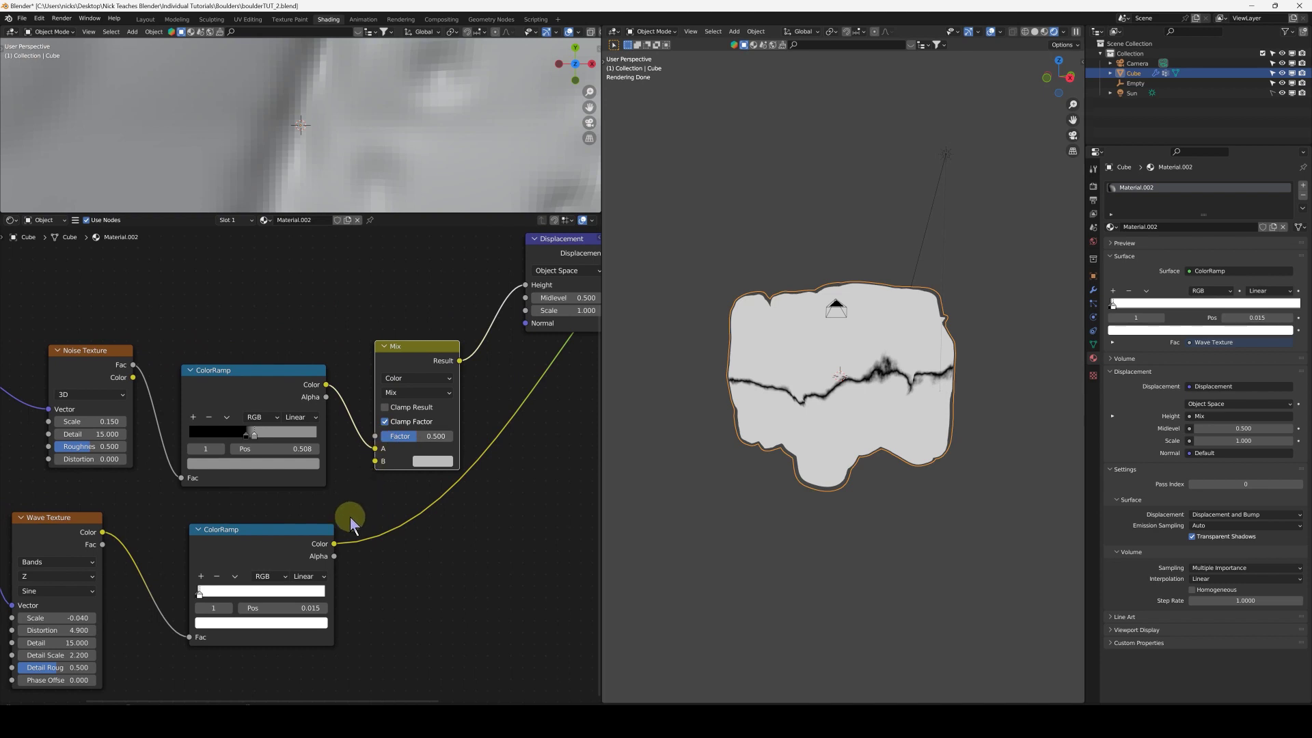
{"action": "left_click", "coordinate": [412, 394]}
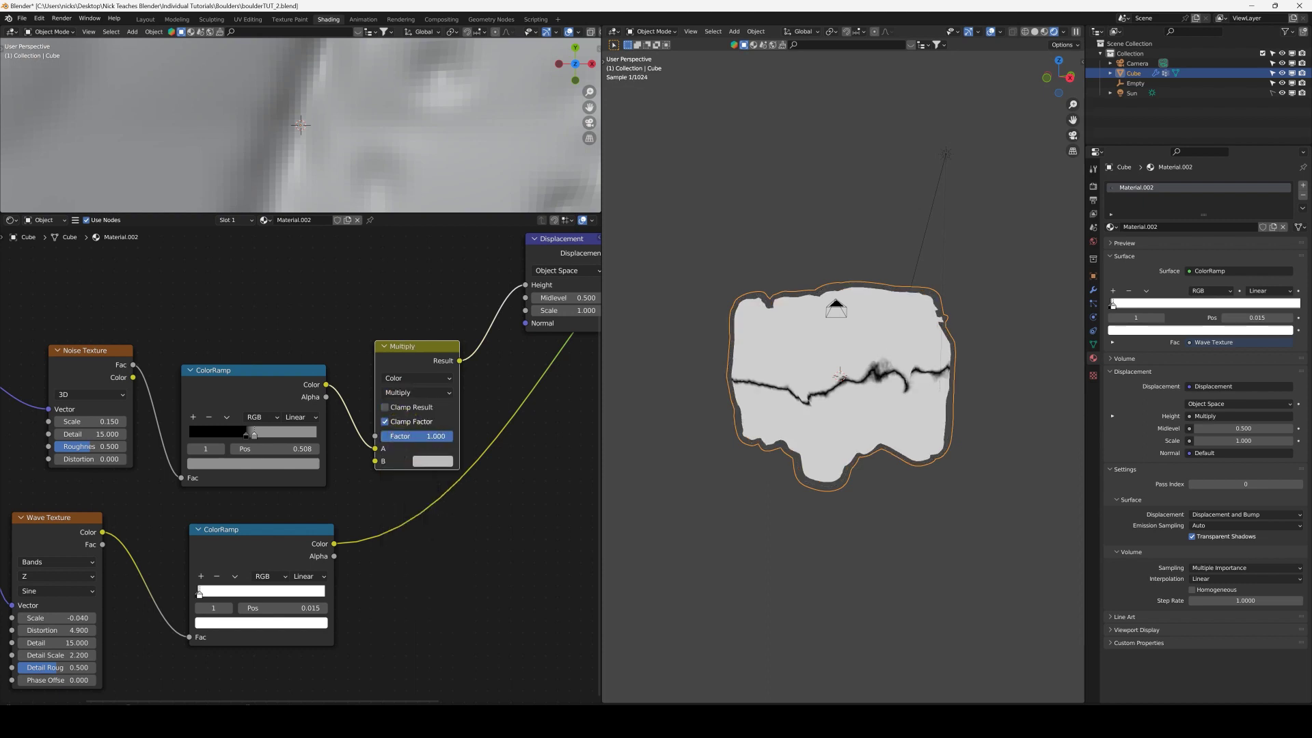
{"action": "left_click", "coordinate": [338, 536]}
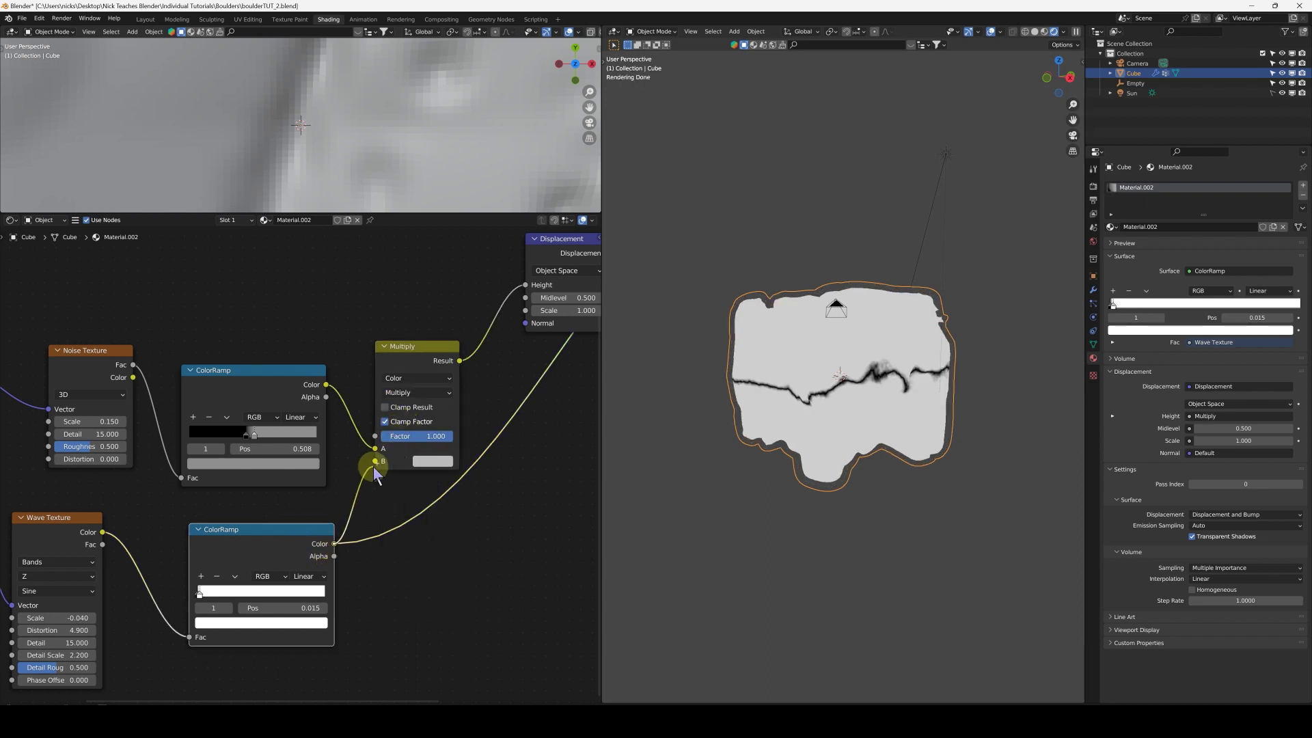
- Route the Principled BSDF back to the Material Output's surface in place of the ColorRamp preview
{"action": "scroll", "coordinate": [377, 474], "scroll_direction": "down", "scroll_amount": 3}
{"action": "middle_click_drag", "start_coordinate": [449, 407], "coordinate": [282, 540]}
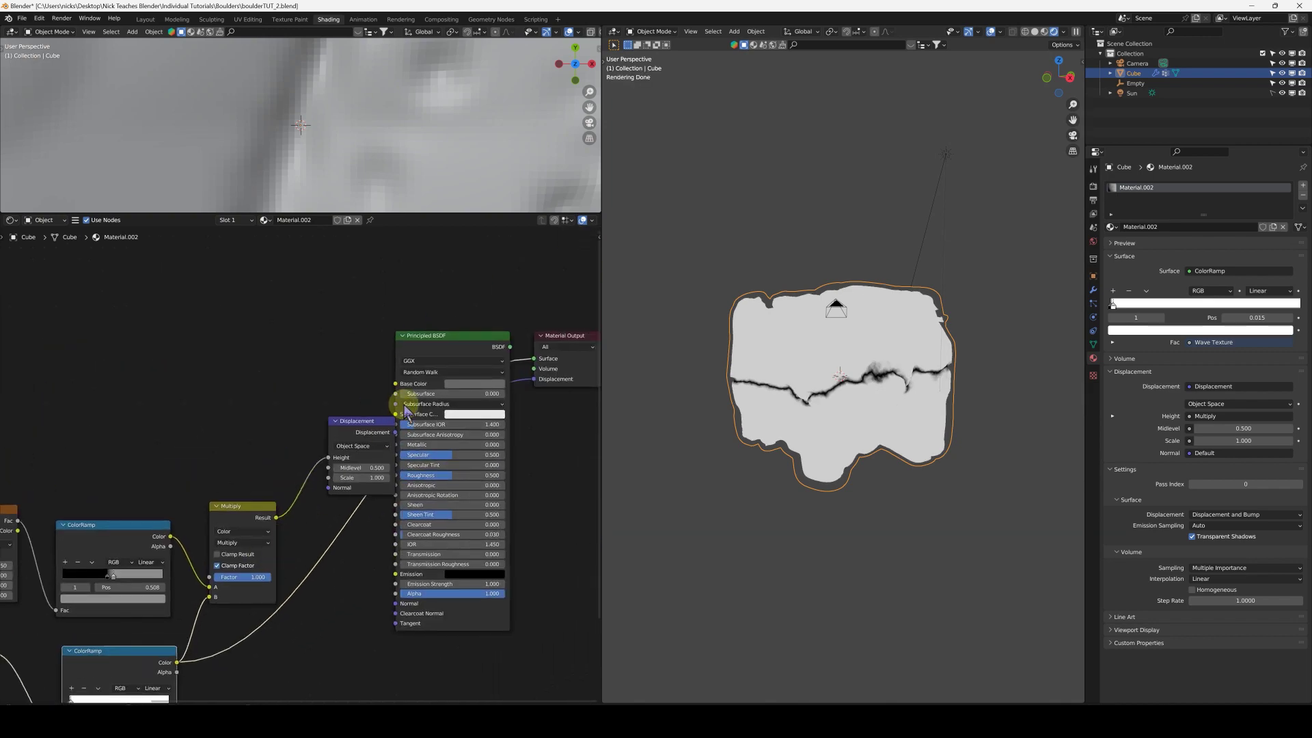
{"action": "left_click", "coordinate": [456, 353], "text": "ctrl+shift"}
- Try moving the cube in front view to check how its position changes the displacement pattern
{"action": "mouse_move", "coordinate": [822, 403]}
{"action": "middle_mouse_down"}
{"action": "mouse_move", "coordinate": [926, 381]}
{"action": "mouse_move", "coordinate": [796, 388]}
{"action": "mouse_move", "coordinate": [816, 413]}
{"action": "middle_mouse_up"}
{"action": "key", "text": "KP_1"}
{"action": "scroll", "coordinate": [783, 389], "scroll_direction": "down", "scroll_amount": 3}
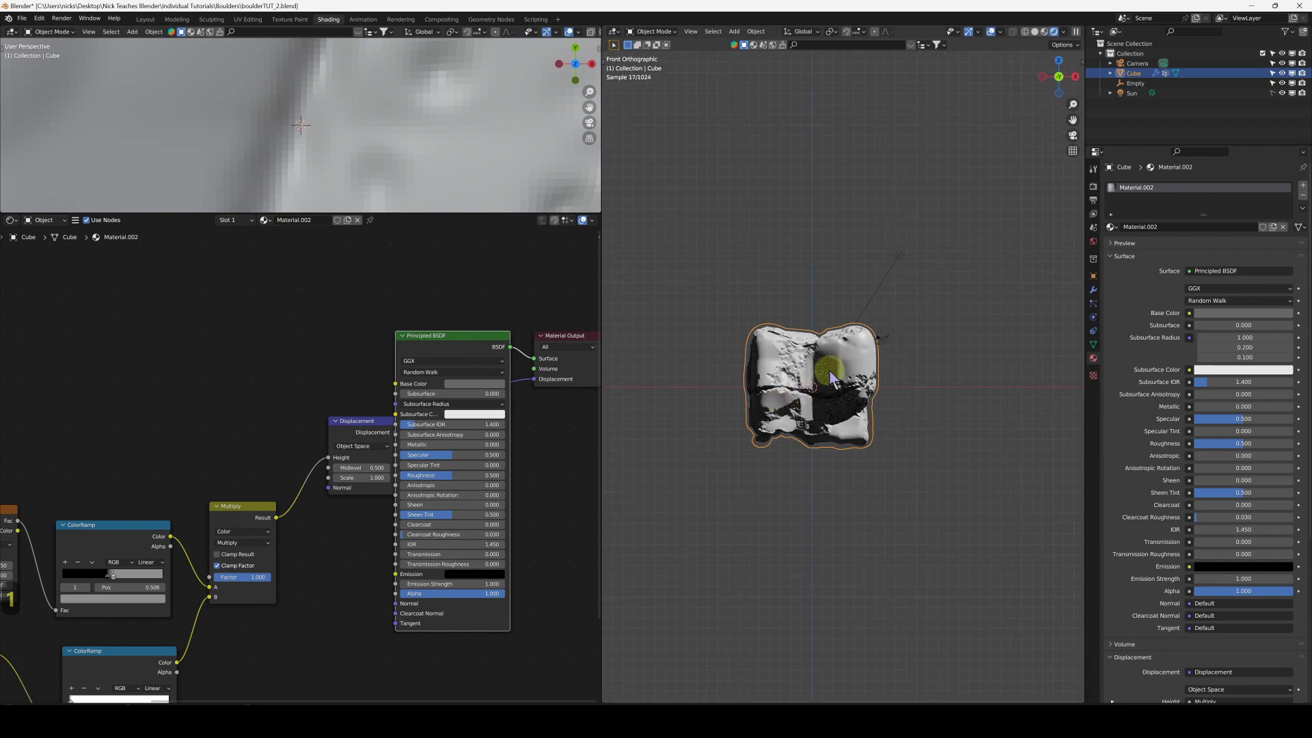
{"action": "middle_click_drag", "start_coordinate": [843, 366], "coordinate": [763, 437], "text": "shift"}
{"action": "key", "text": "g"}
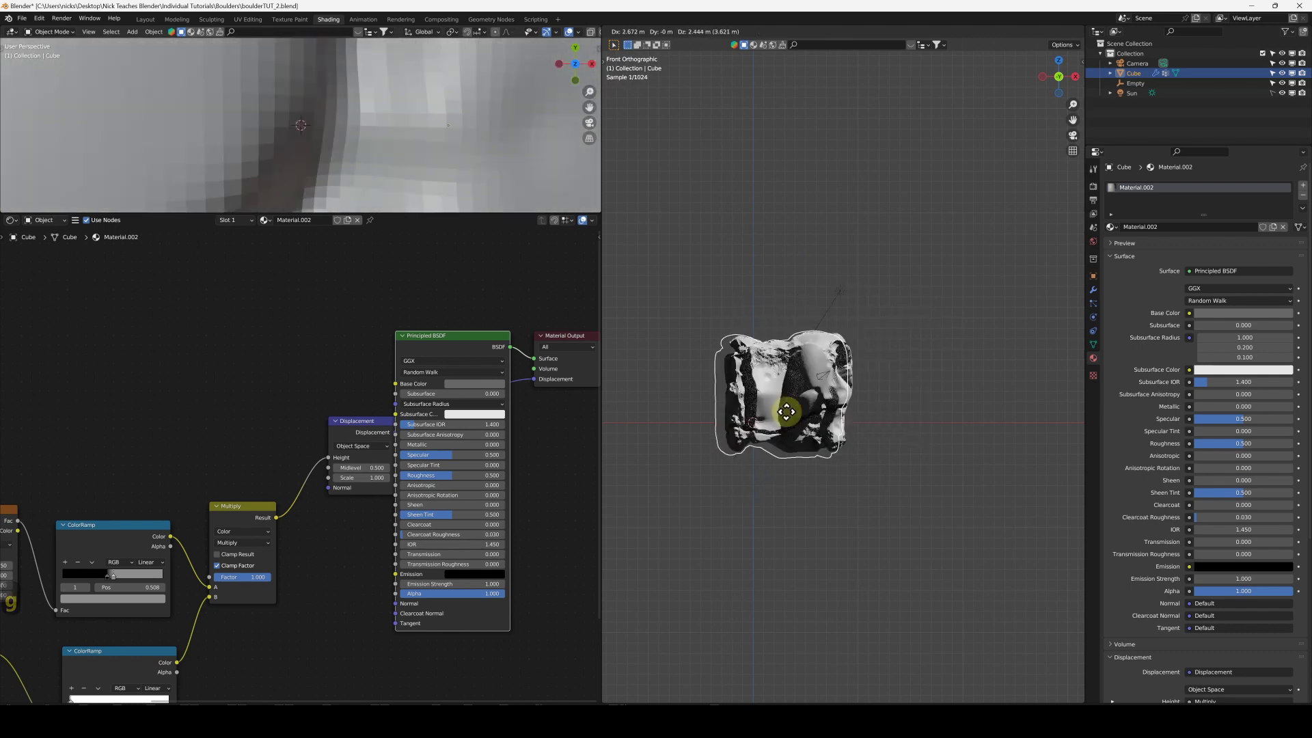
{"action": "left_click", "coordinate": [765, 430]}
- Select the Geometry, texture, ColorRamp and Multiply nodes together and move them down and away from the Principled BSDF
{"action": "scroll", "coordinate": [306, 449], "scroll_direction": "down", "scroll_amount": 8}
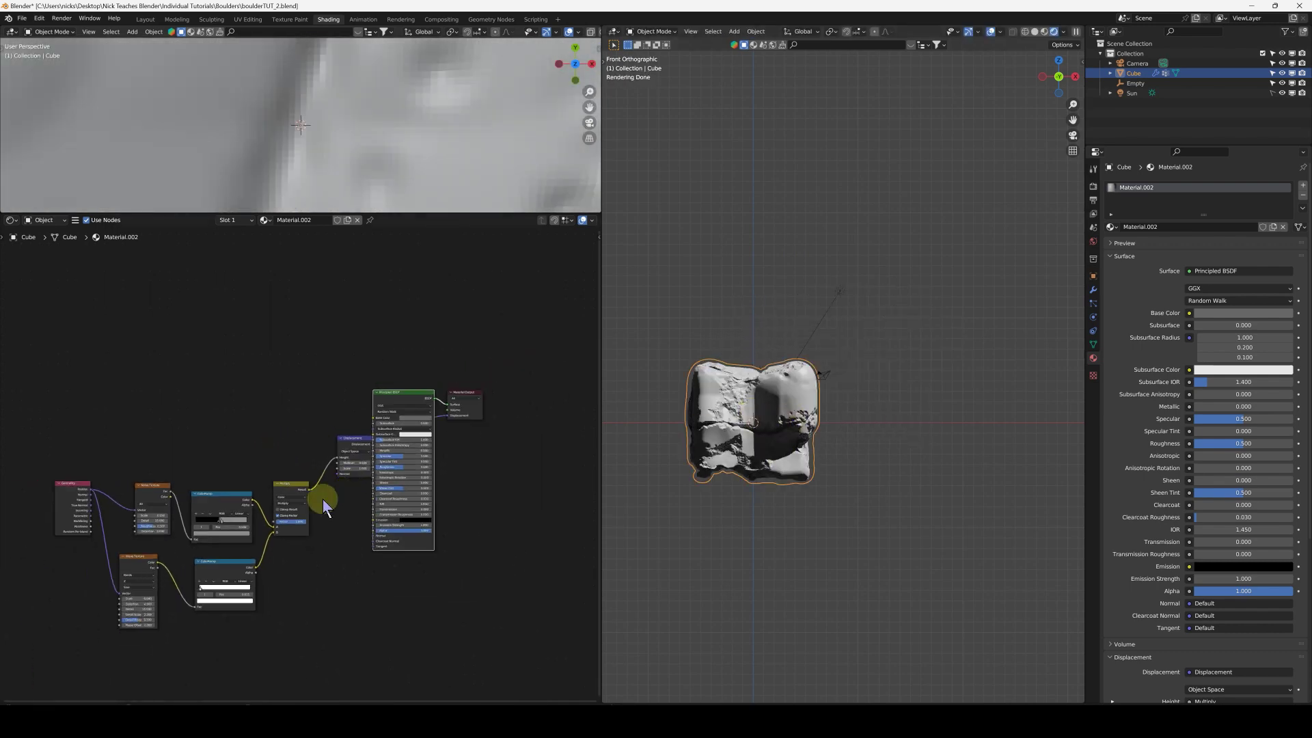
{"action": "middle_click_drag", "start_coordinate": [283, 485], "coordinate": [359, 431]}
{"action": "mouse_move", "coordinate": [192, 382]}
{"action": "left_mouse_down"}
{"action": "mouse_move", "coordinate": [263, 438]}
{"action": "mouse_move", "coordinate": [349, 537]}
{"action": "left_mouse_up"}
{"action": "left_click_drag", "start_coordinate": [126, 346], "coordinate": [357, 543]}
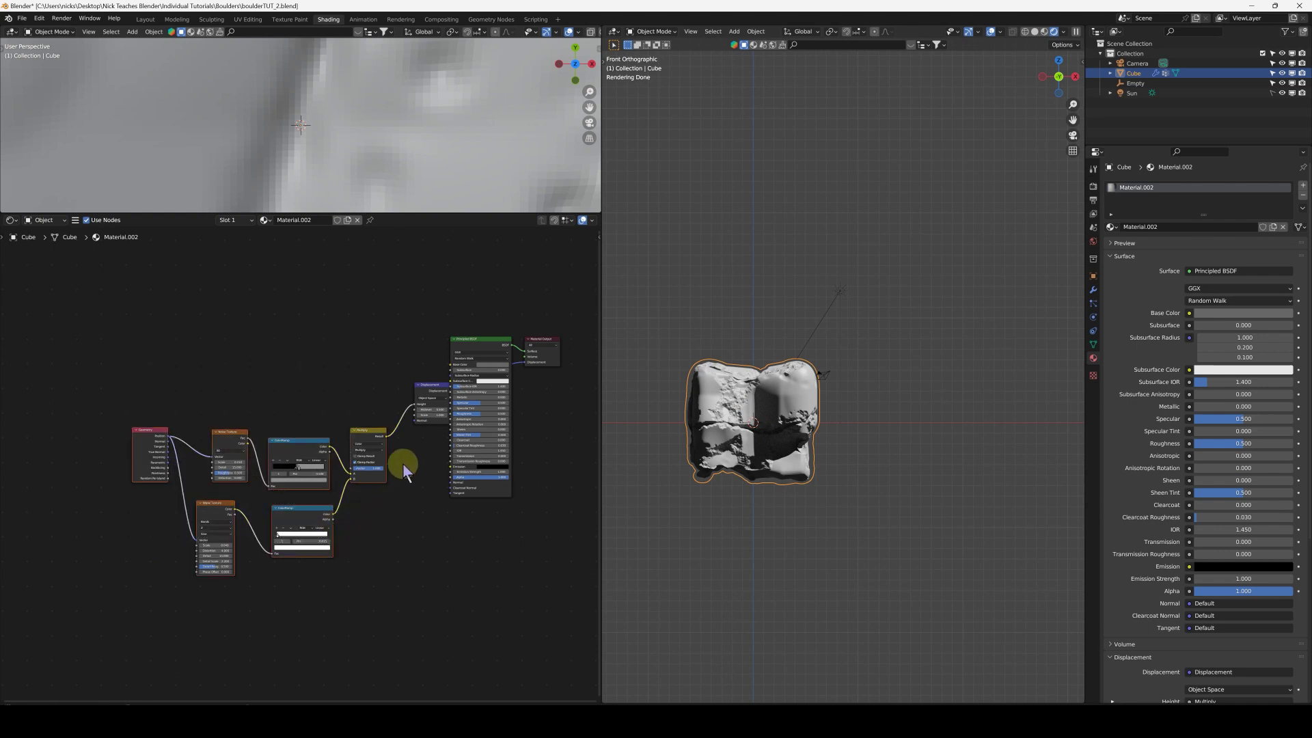
{"action": "key", "text": "g"}
{"action": "left_click", "coordinate": [273, 561]}
- Place the Displacement node below the Principled BSDF and shift the Material Output farther away
{"action": "left_click", "coordinate": [431, 394]}
{"action": "key", "text": "g"}
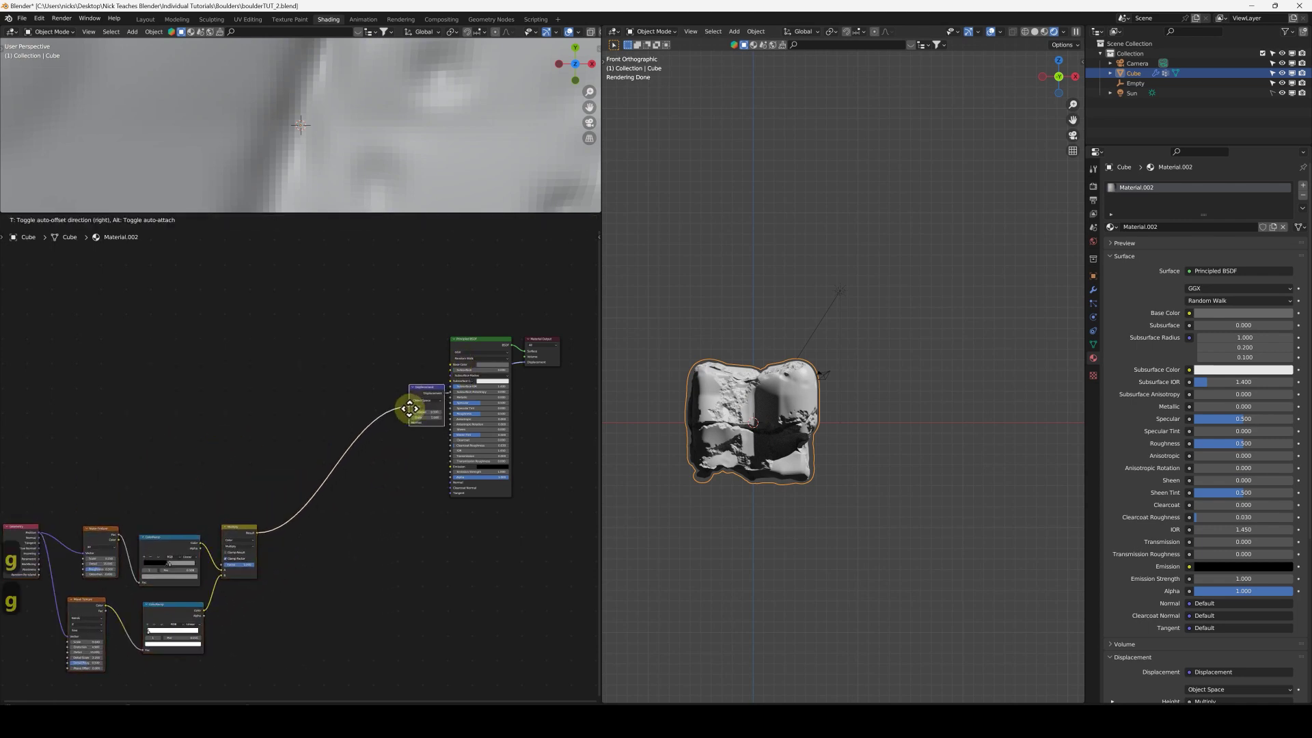
{"action": "left_click", "coordinate": [476, 547]}
{"action": "left_click_drag", "start_coordinate": [540, 349], "coordinate": [570, 403]}
{"action": "left_click", "coordinate": [380, 482]}
- Set the Principled BSDF's roughness to 0.896 and specular to 0.177
{"action": "scroll", "coordinate": [328, 440], "scroll_direction": "up", "scroll_amount": 4}
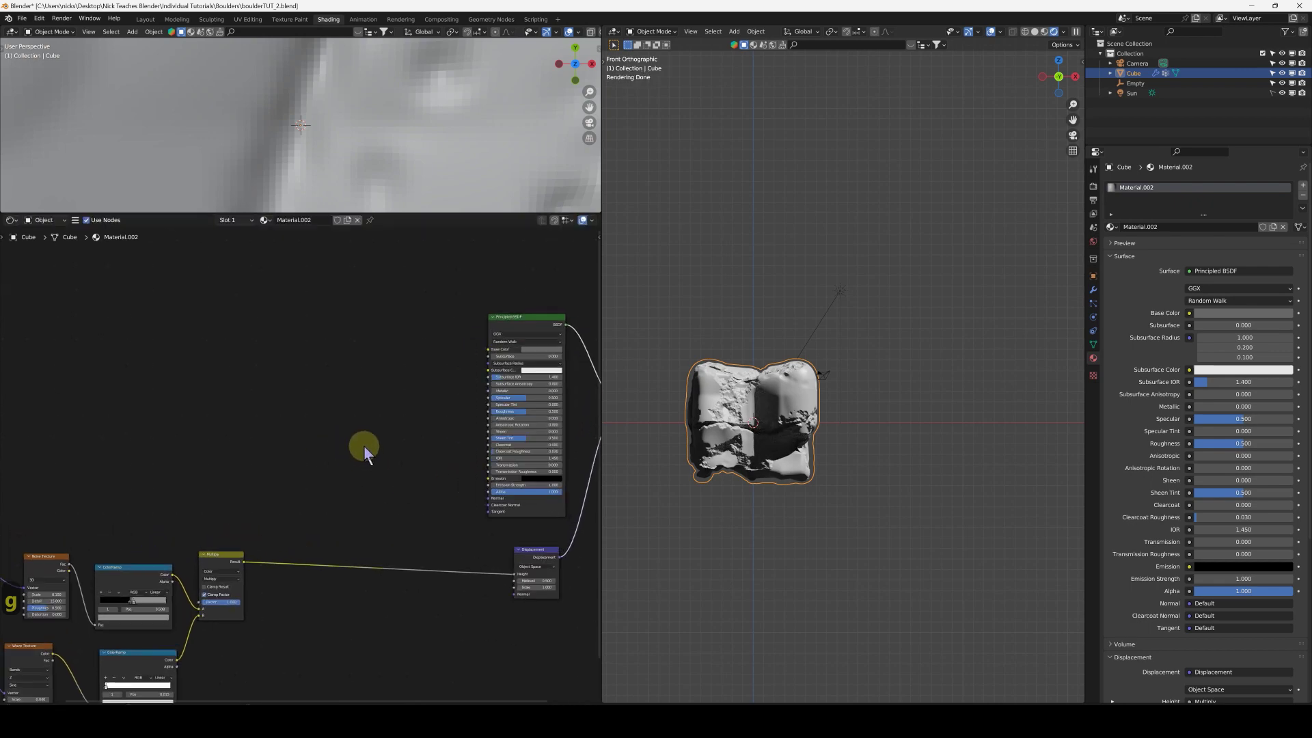
{"action": "scroll", "coordinate": [741, 413], "scroll_direction": "up", "scroll_amount": 2}
{"action": "middle_click_drag", "start_coordinate": [714, 377], "coordinate": [857, 444]}
{"action": "middle_click_drag", "start_coordinate": [441, 398], "coordinate": [348, 407]}
{"action": "scroll", "coordinate": [425, 412], "scroll_direction": "up", "scroll_amount": 5}
{"action": "left_click_drag", "start_coordinate": [456, 421], "coordinate": [438, 400]}
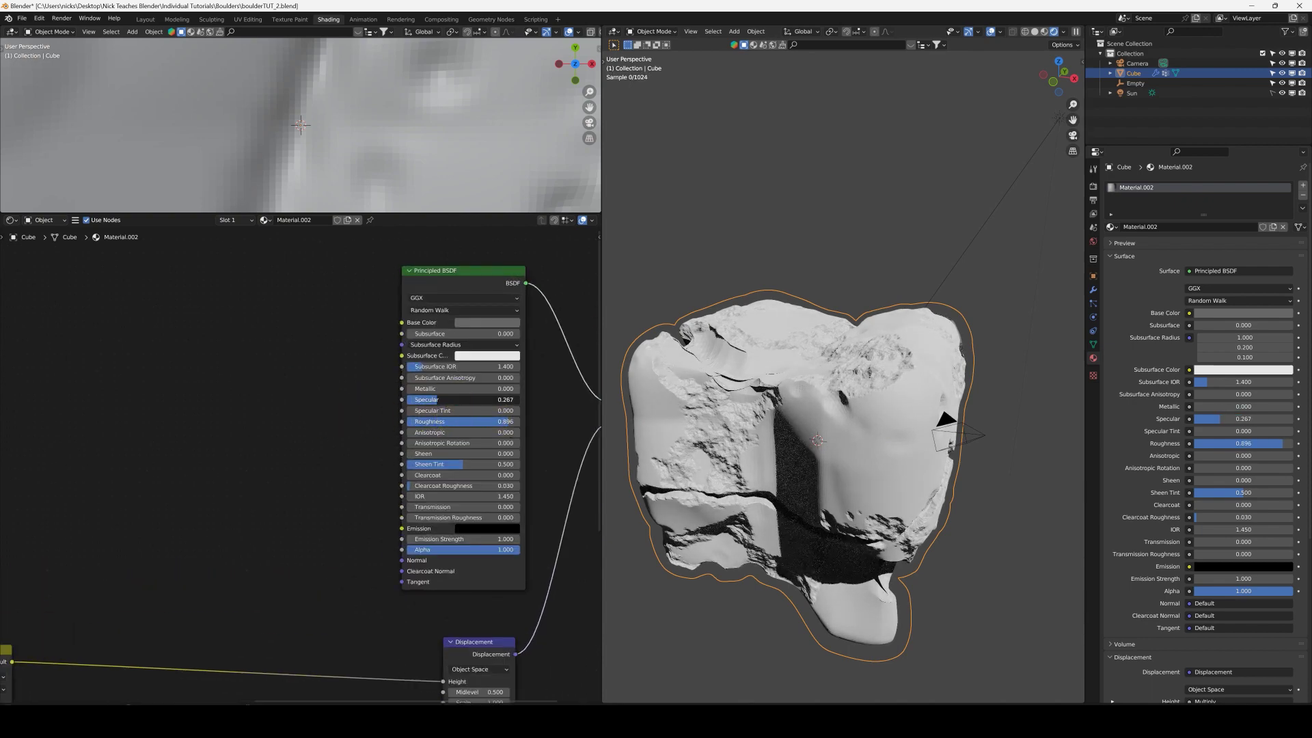
- Add a Musgrave Texture node in the free space before the Principled BSDF
{"action": "scroll", "coordinate": [199, 395], "scroll_direction": "down", "scroll_amount": 4}
{"action": "middle_click_drag", "start_coordinate": [174, 403], "coordinate": [298, 409]}
{"action": "mouse_move", "coordinate": [208, 355]}
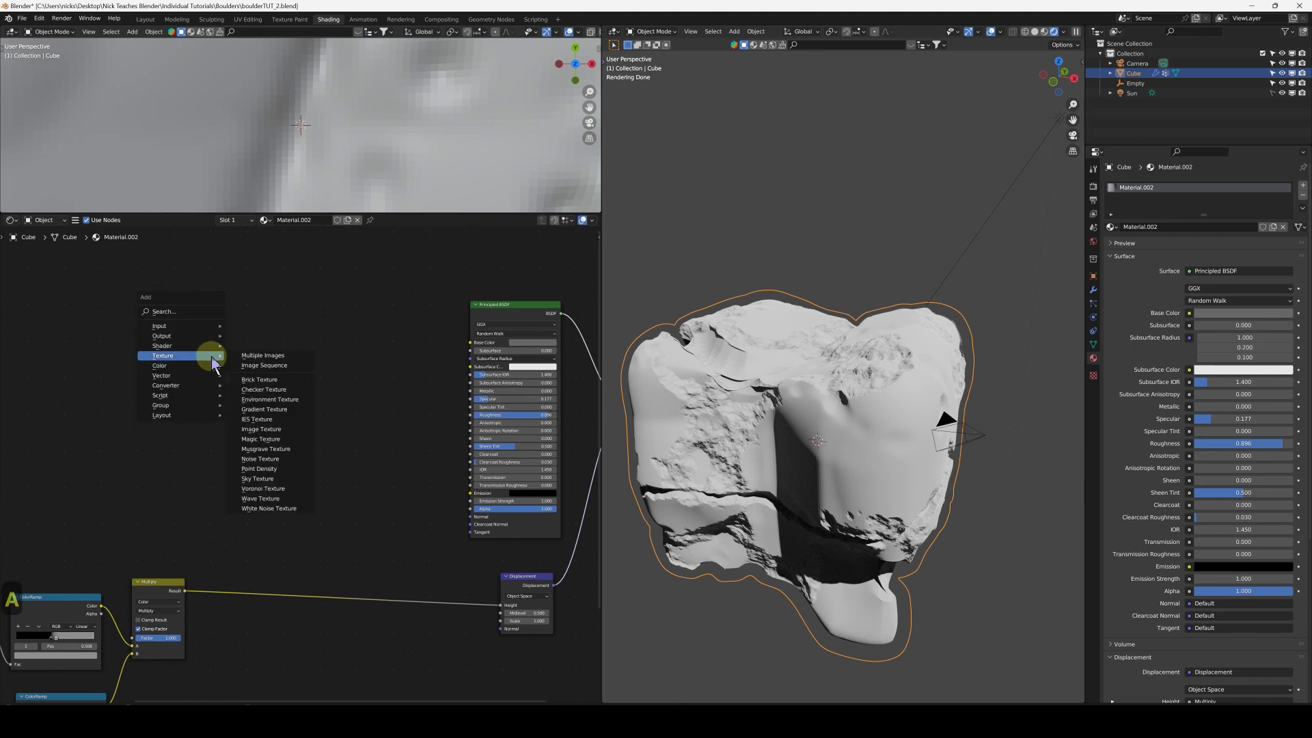
{"action": "left_click", "coordinate": [302, 433]}
{"action": "left_click", "coordinate": [255, 330]}
- Add a ColorRamp beside the Musgrave Texture, connect the texture's Height to its Fac input, and preview the ramp on the surface
{"action": "middle_click_drag", "start_coordinate": [173, 345], "coordinate": [260, 372]}
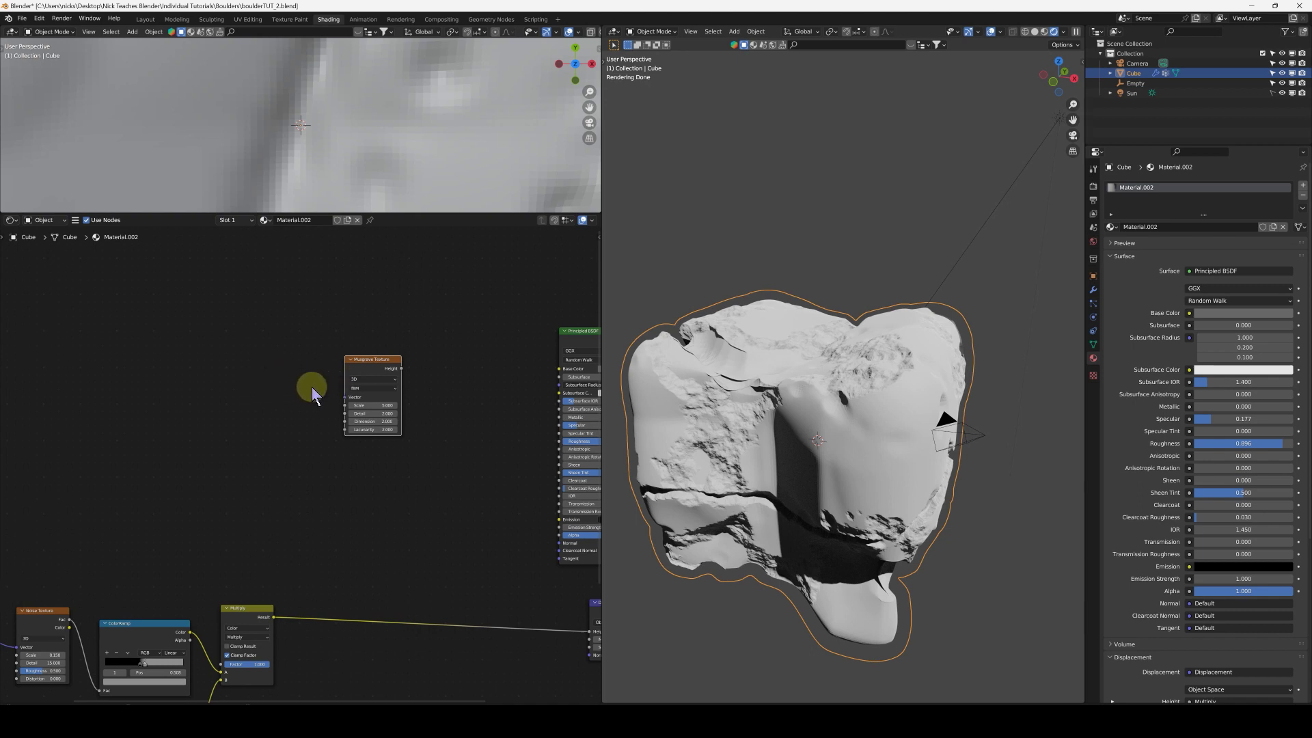
{"action": "middle_click_drag", "start_coordinate": [311, 387], "coordinate": [220, 404]}
{"action": "middle_click_drag", "start_coordinate": [302, 386], "coordinate": [452, 388]}
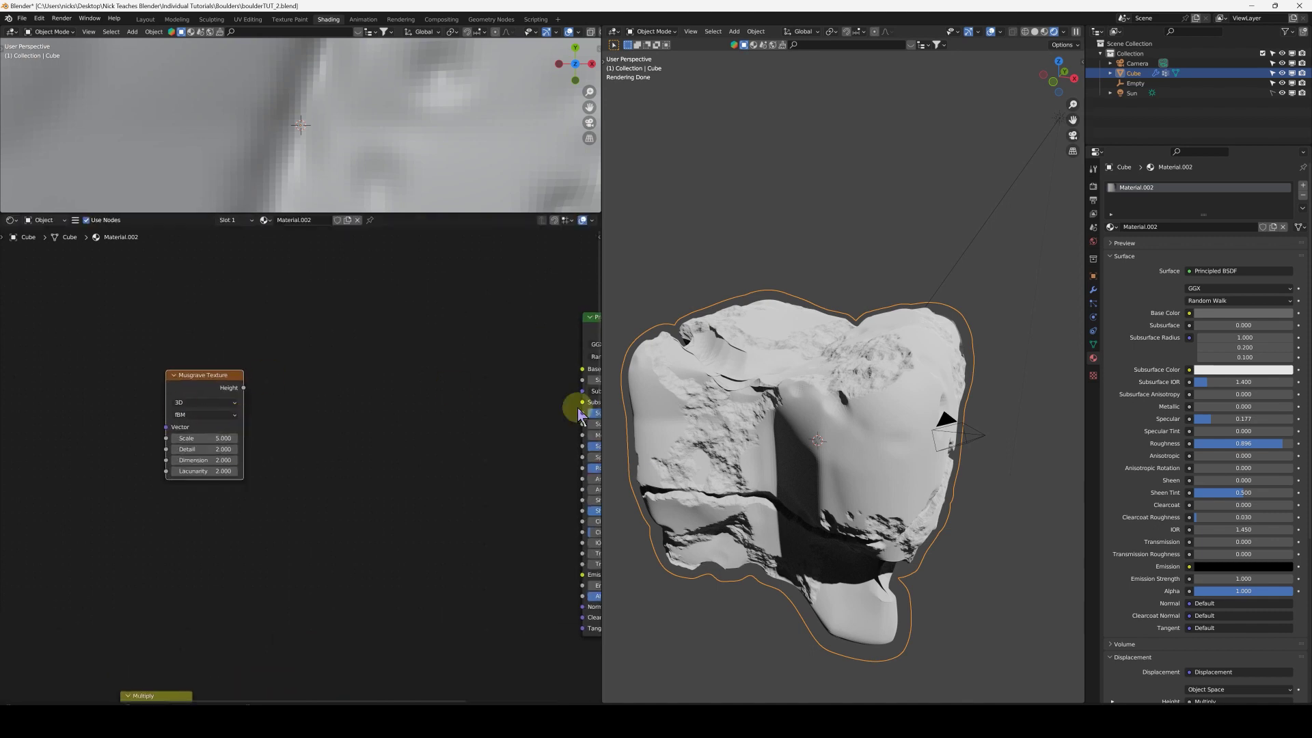
{"action": "middle_click_drag", "start_coordinate": [289, 427], "coordinate": [282, 394], "text": "ctrl"}
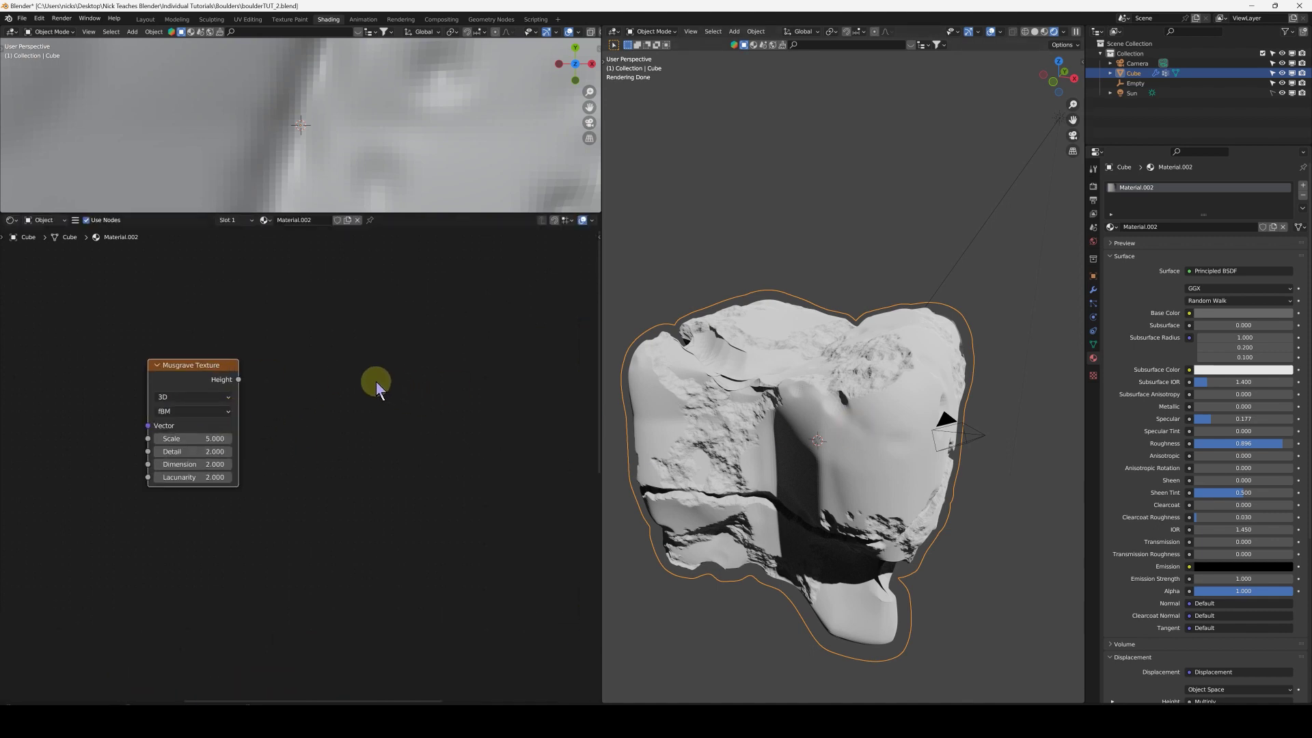
{"action": "middle_click_drag", "start_coordinate": [376, 381], "coordinate": [367, 401], "text": "ctrl"}
{"action": "key", "text": "shift+a"}
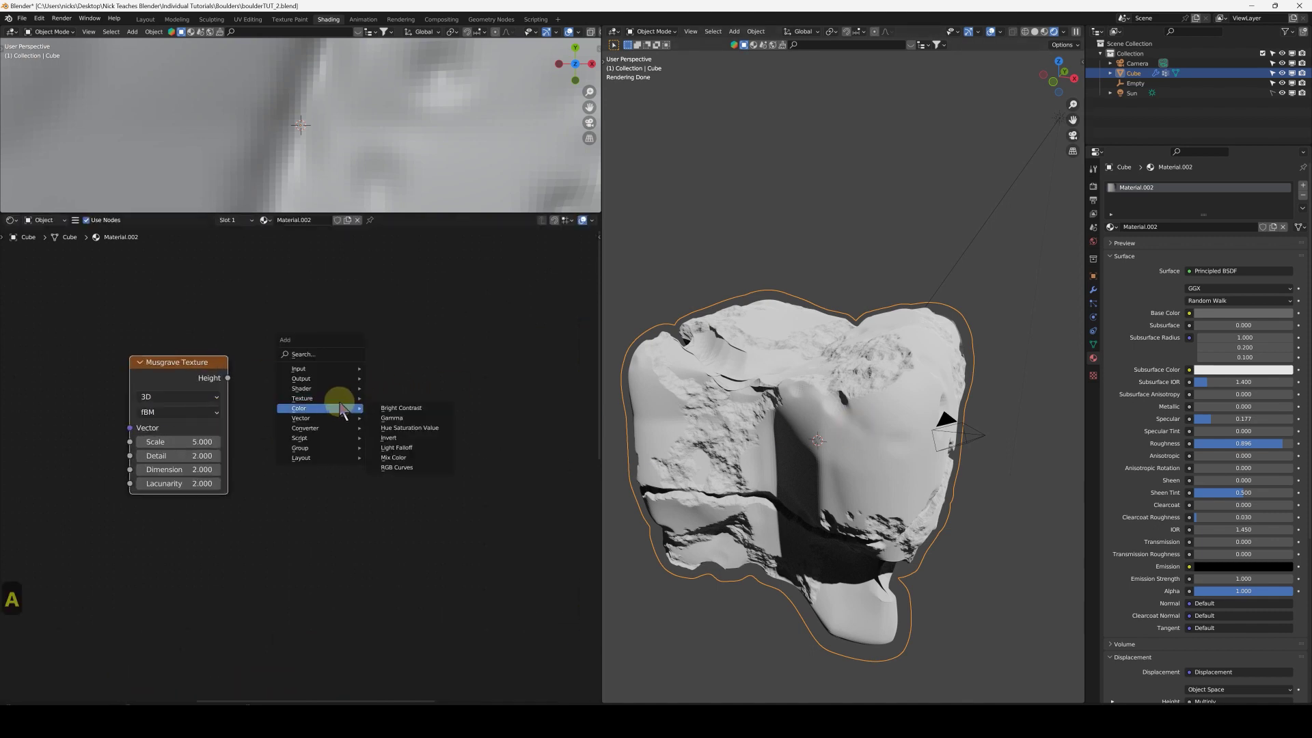
{"action": "mouse_move", "coordinate": [329, 434]}
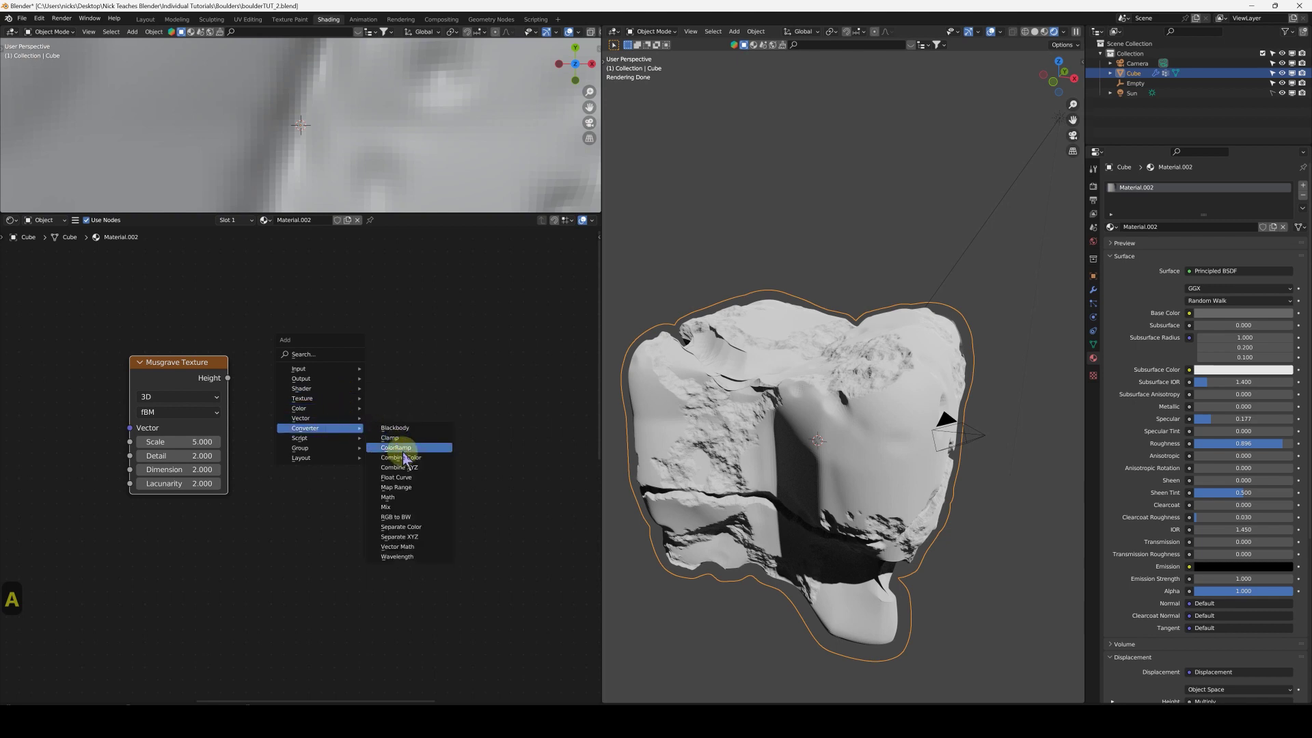
{"action": "left_click", "coordinate": [386, 447]}
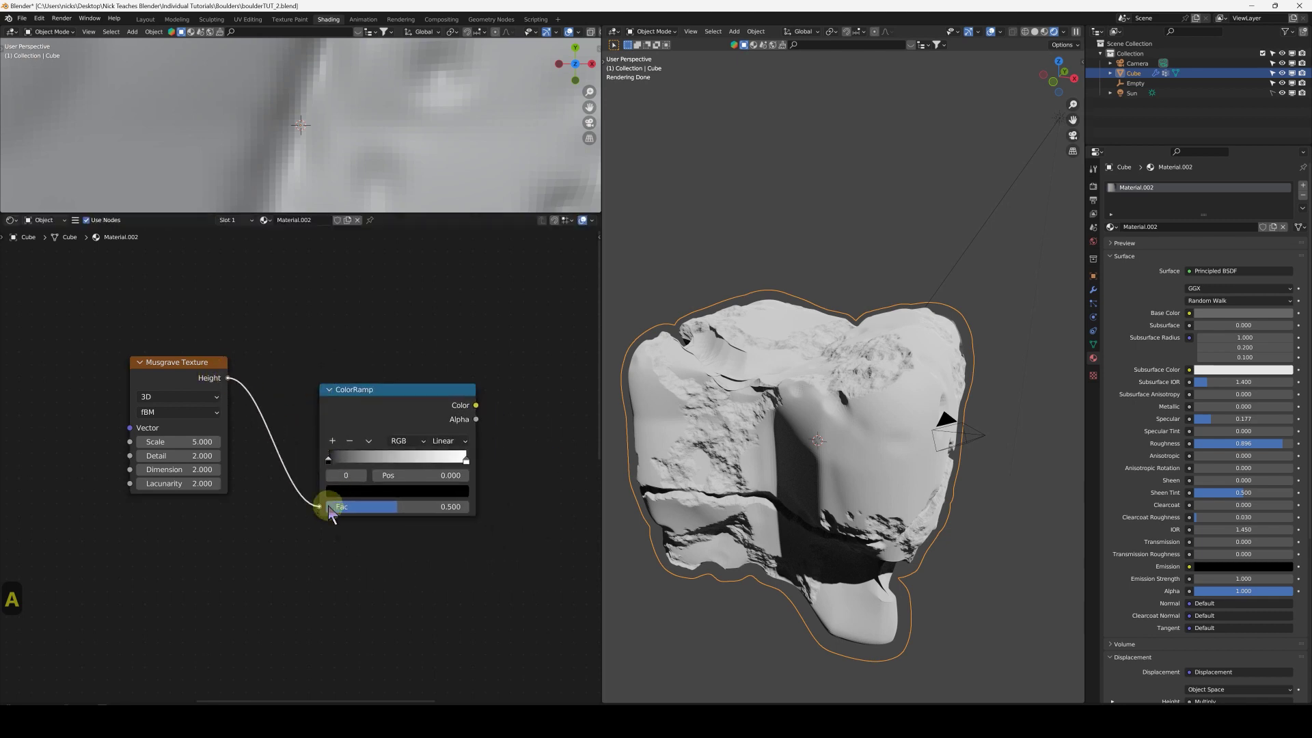
{"action": "left_click", "coordinate": [351, 420], "text": "ctrl+shift"}
- Set the Musgrave Texture's detail to 15 and dimension to 0.1
{"action": "scroll", "coordinate": [346, 475], "scroll_direction": "up", "scroll_amount": 2}
{"action": "left_click_drag", "start_coordinate": [135, 454], "coordinate": [161, 454]}
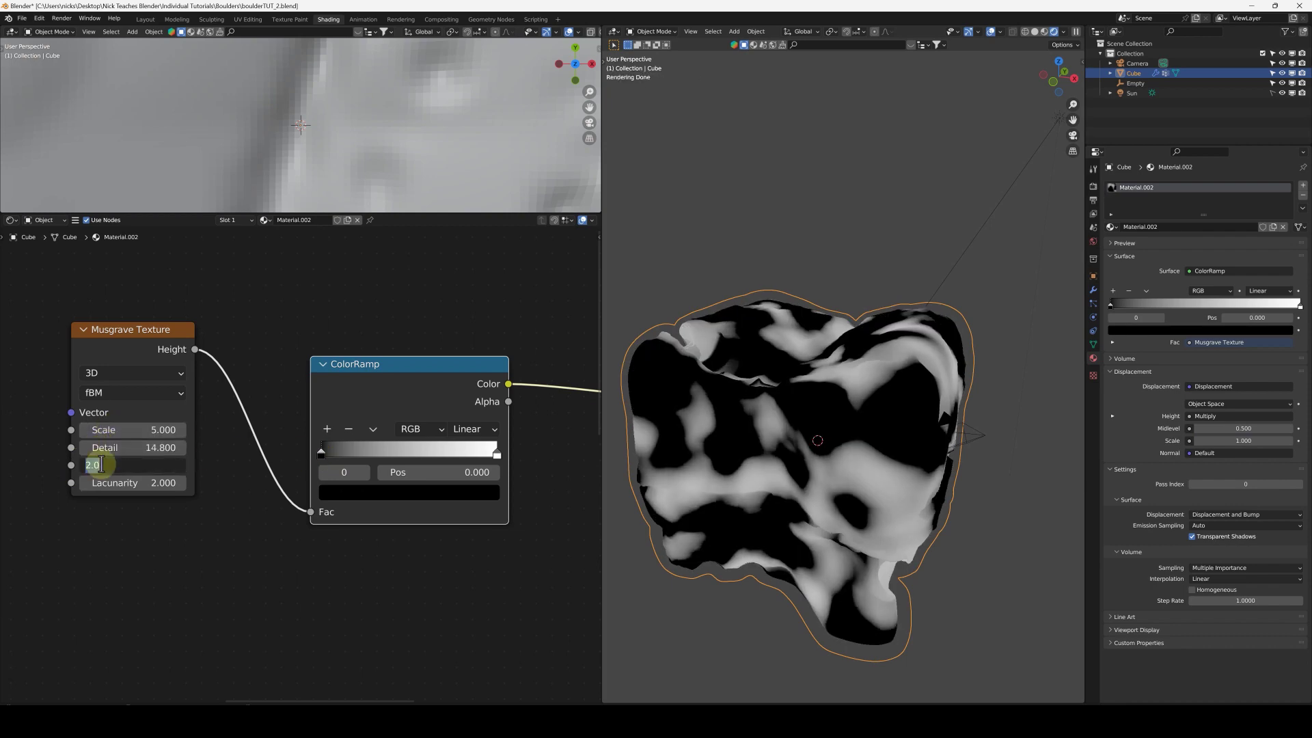
{"action": "left_click", "coordinate": [101, 465]}
{"action": "type", "text": ".1"}
{"action": "key", "text": "Return"}
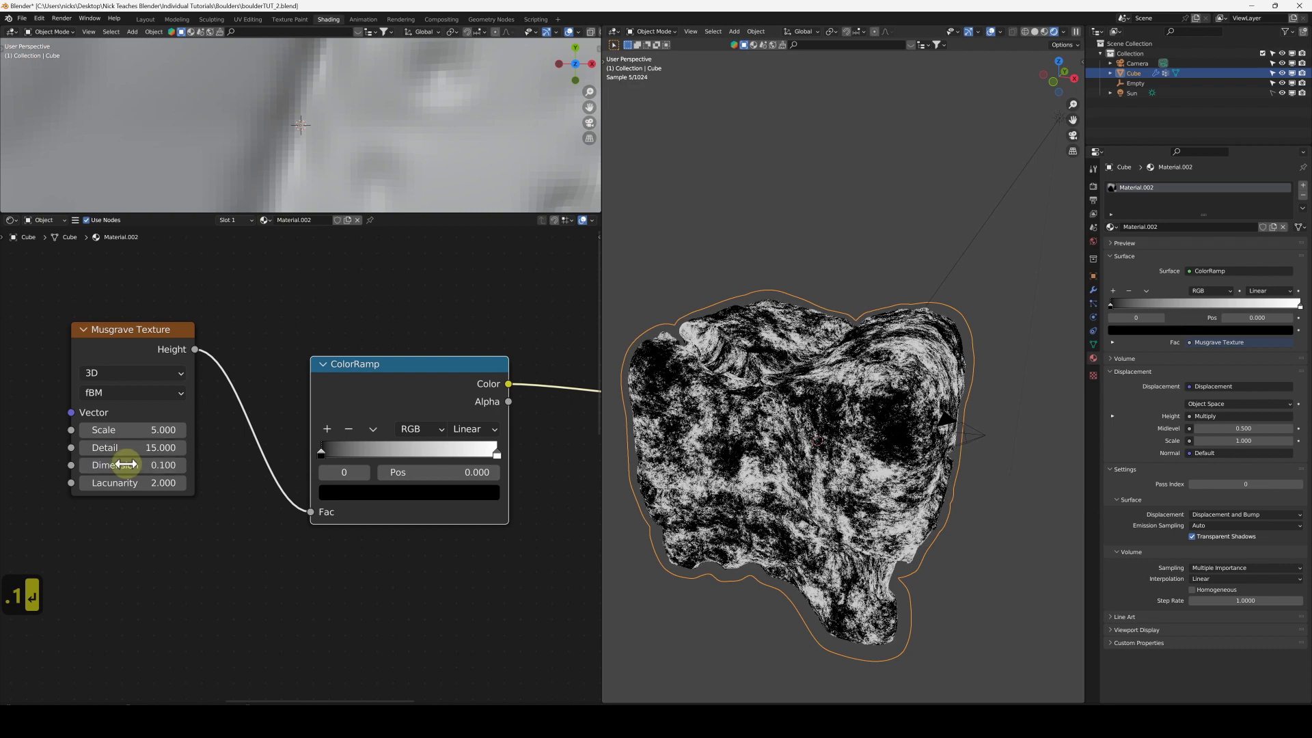
- Move the black stop of the Musgrave's ColorRamp to position 0.505
{"action": "scroll", "coordinate": [430, 472], "scroll_direction": "up", "scroll_amount": 1}
{"action": "left_click_drag", "start_coordinate": [286, 447], "coordinate": [360, 456]}
{"action": "scroll", "coordinate": [433, 489], "scroll_direction": "down", "scroll_amount": 3}
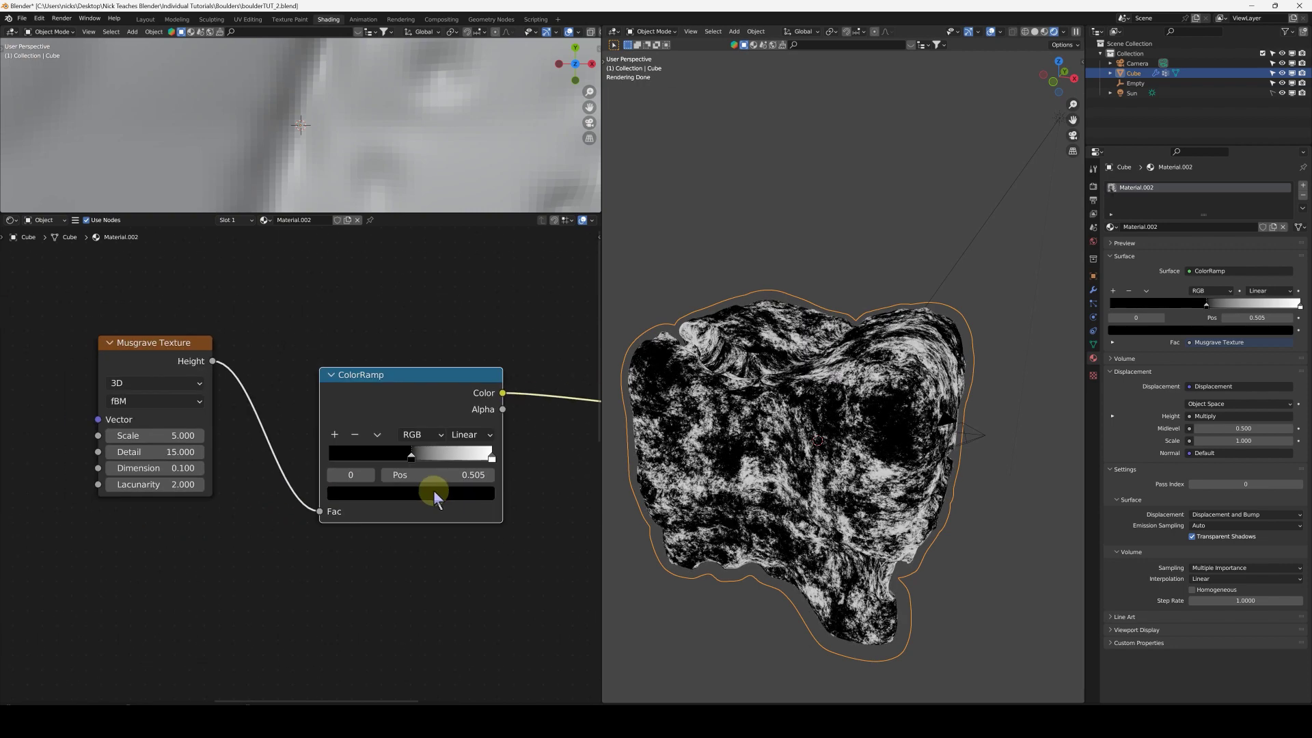
{"action": "middle_click_drag", "start_coordinate": [381, 504], "coordinate": [258, 498]}
{"action": "scroll", "coordinate": [294, 488], "scroll_direction": "down", "scroll_amount": 1}
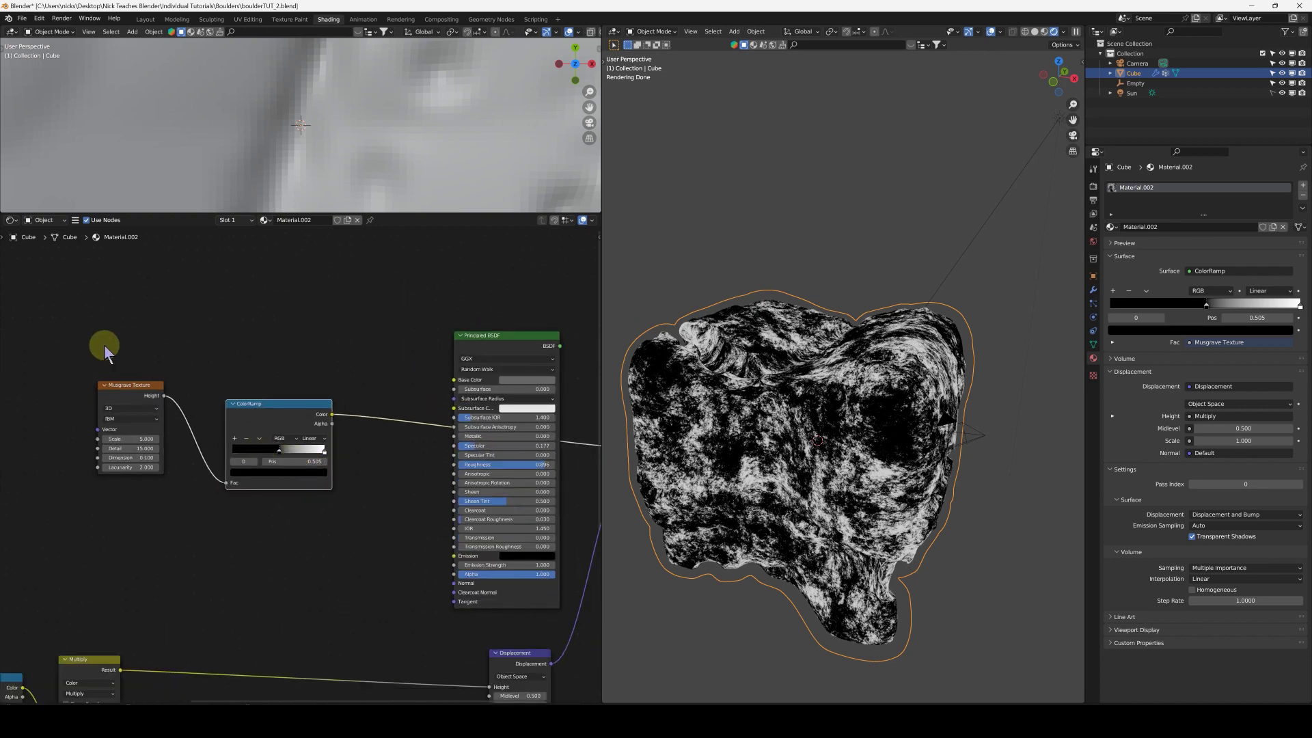
- Duplicate the Musgrave's ColorRamp and insert the copy into the connection between the first ramp and the surface output
{"action": "middle_click_drag", "start_coordinate": [307, 418], "coordinate": [389, 434]}
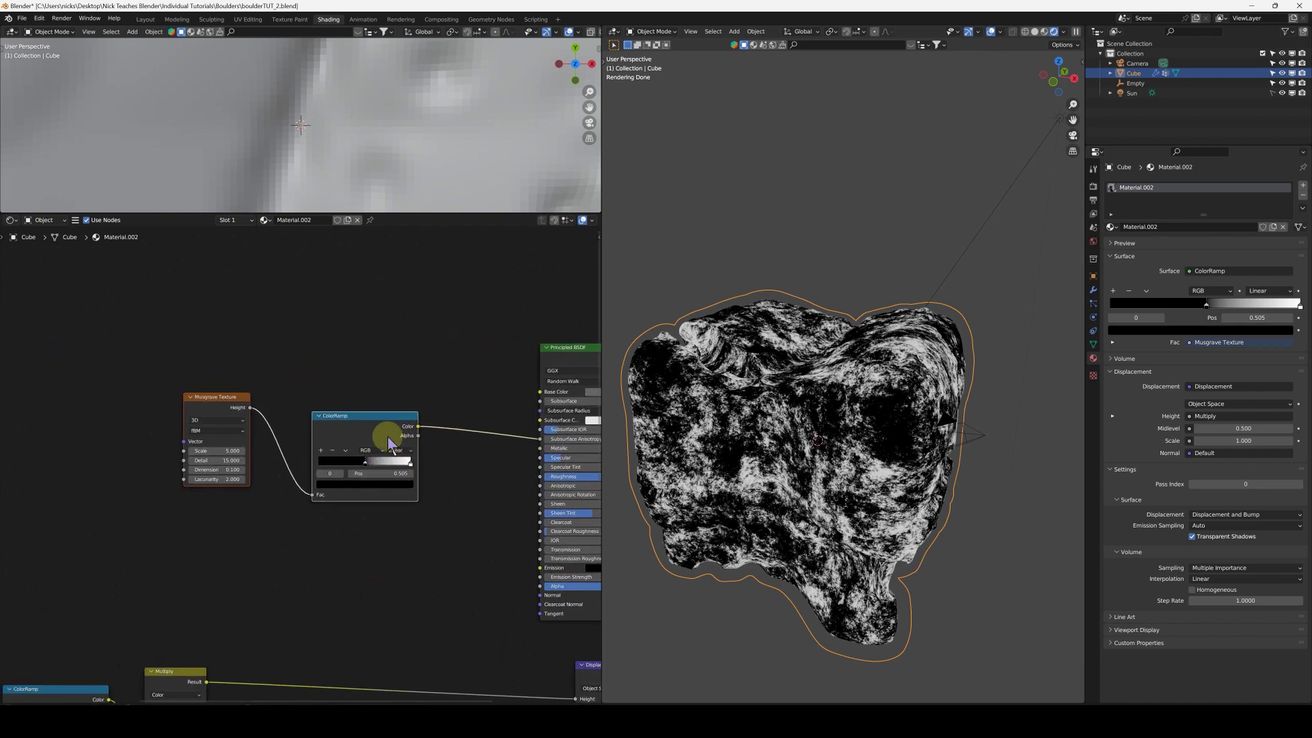
{"action": "key", "text": "g"}
{"action": "left_click", "coordinate": [288, 483]}
{"action": "key", "text": "shift+d"}
{"action": "left_click", "coordinate": [356, 408]}
{"action": "left_click_drag", "start_coordinate": [356, 408], "coordinate": [273, 359]}
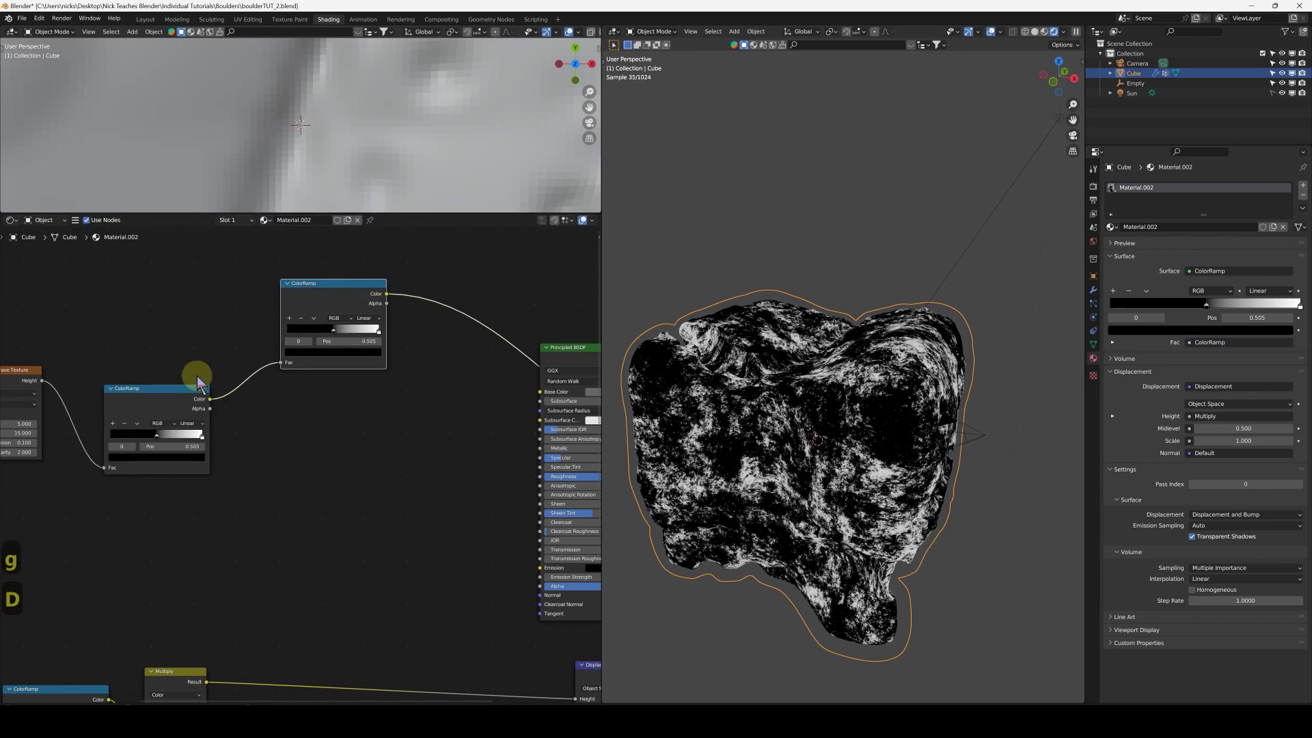
- Reset the second ColorRamp to its default gradient and change its black stop to dark grey
{"action": "left_click", "coordinate": [313, 319]}
{"action": "left_click", "coordinate": [331, 372]}
{"action": "scroll", "coordinate": [284, 468], "scroll_direction": "up", "scroll_amount": 1}
{"action": "left_click", "coordinate": [340, 263]}
{"action": "left_click", "coordinate": [337, 322]}
{"action": "left_click_drag", "start_coordinate": [384, 254], "coordinate": [384, 236]}
- Change the second ColorRamp's white stop at position 1.000 to light grey
{"action": "left_click", "coordinate": [407, 295]}
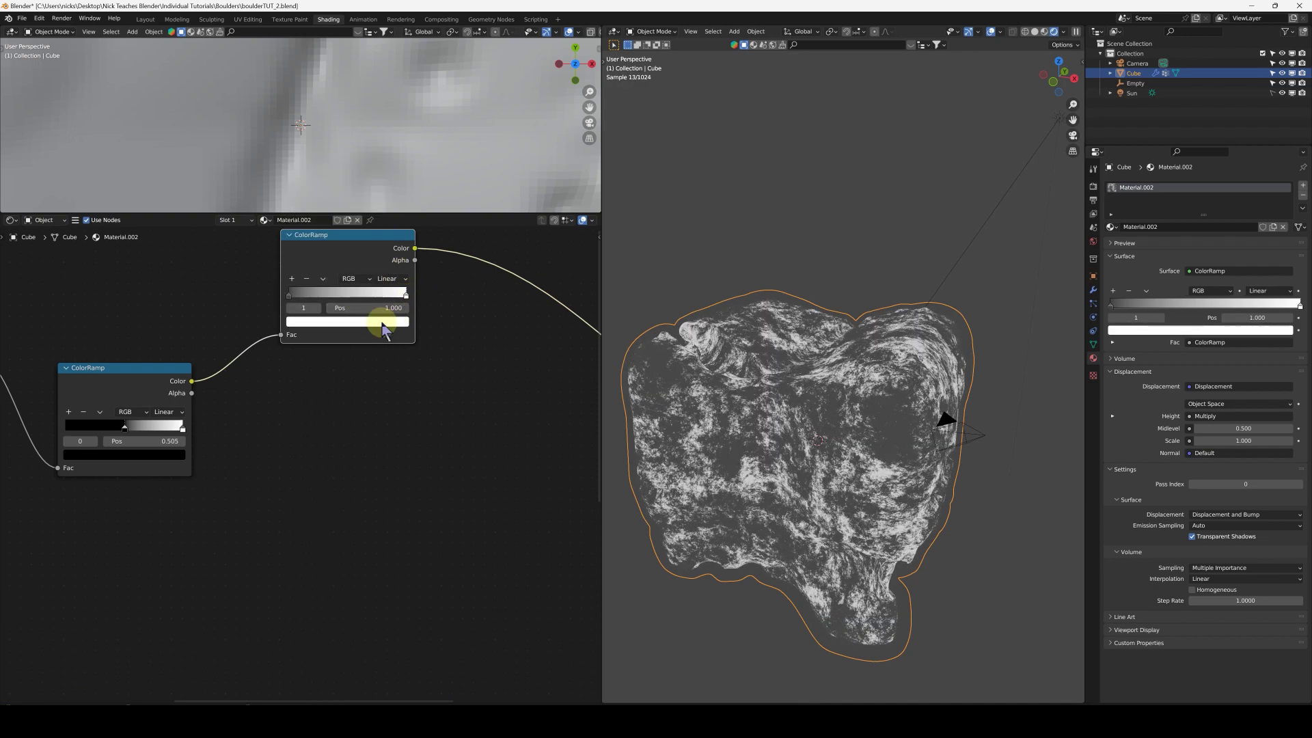
{"action": "left_click", "coordinate": [380, 321]}
{"action": "left_click_drag", "start_coordinate": [384, 171], "coordinate": [384, 236]}
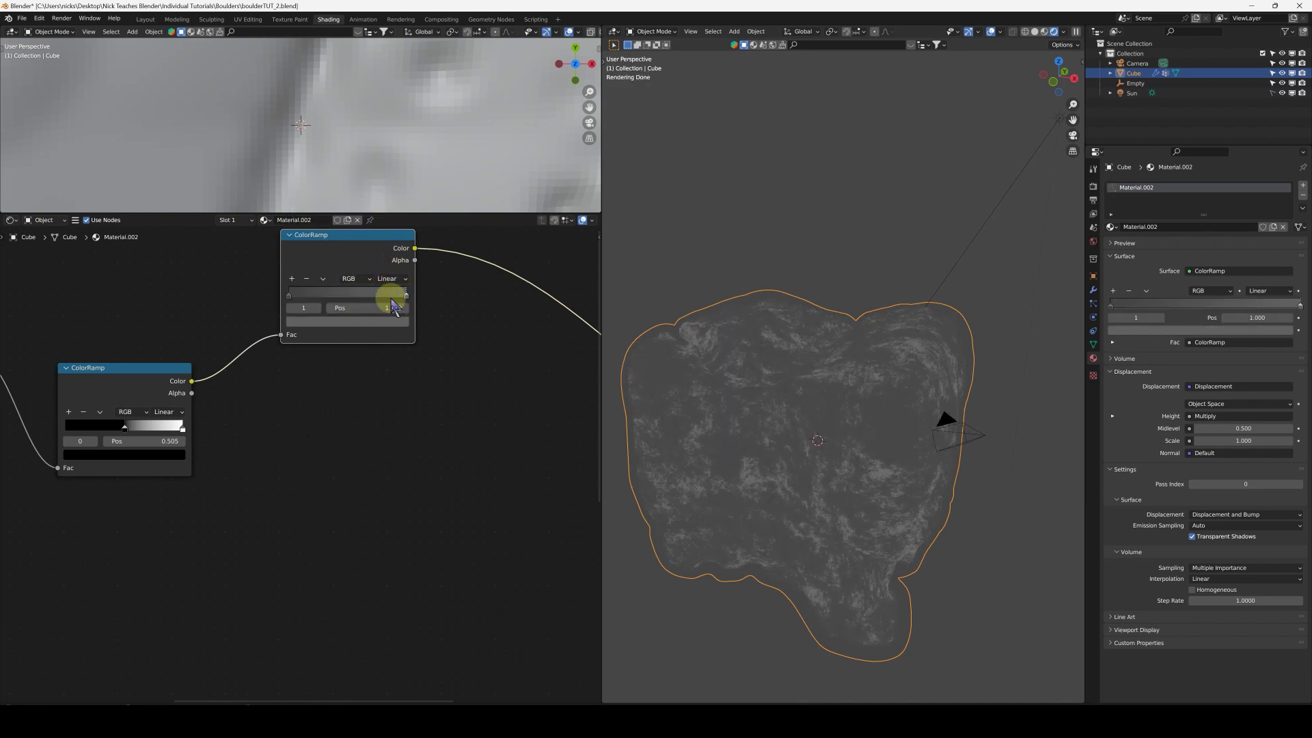
{"action": "left_click", "coordinate": [399, 322]}
{"action": "left_click", "coordinate": [383, 205]}
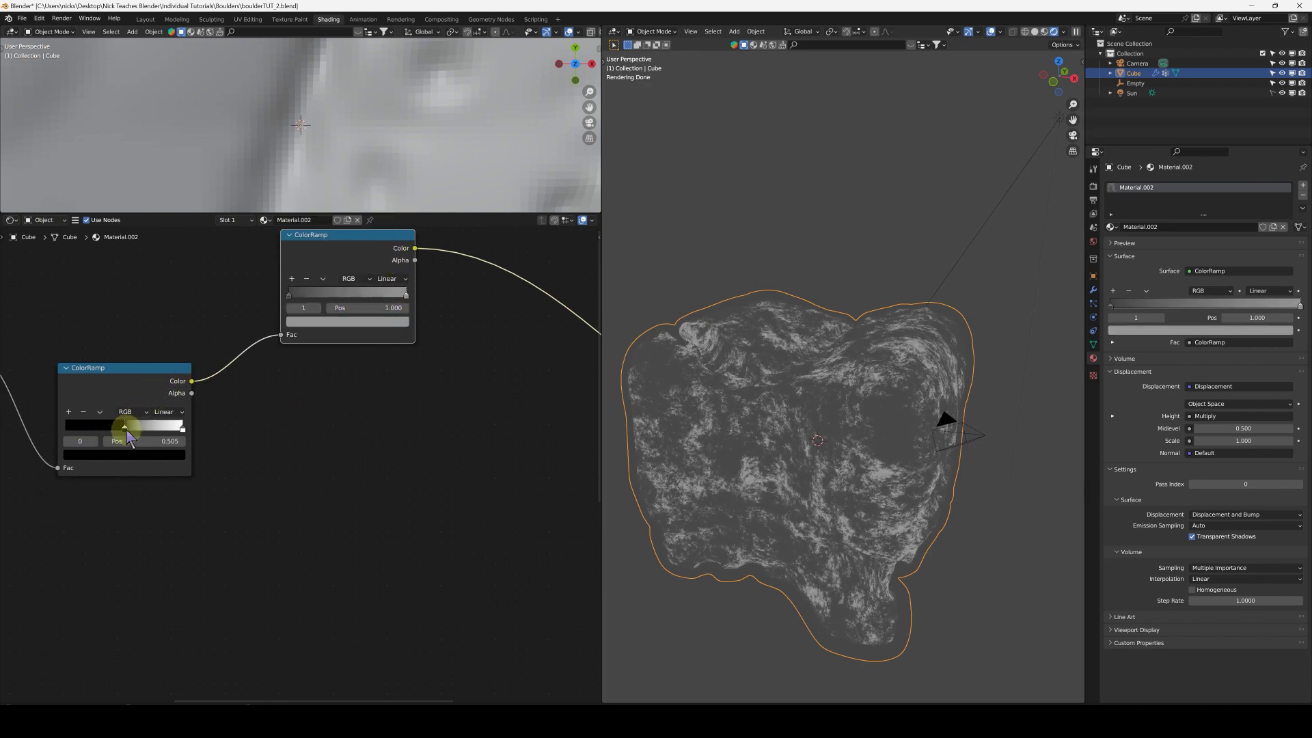
{"action": "left_click_drag", "start_coordinate": [125, 431], "coordinate": [188, 435]}
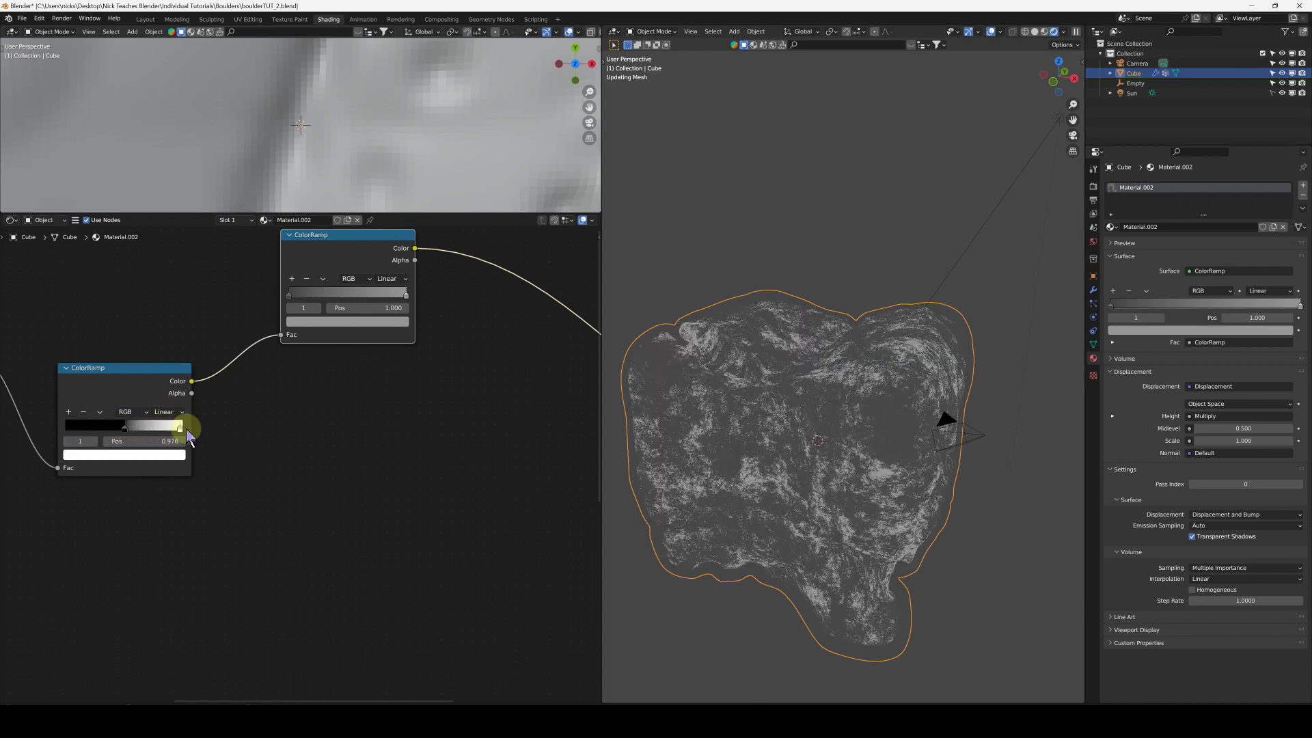
{"action": "middle_click_drag", "start_coordinate": [253, 395], "coordinate": [353, 435]}
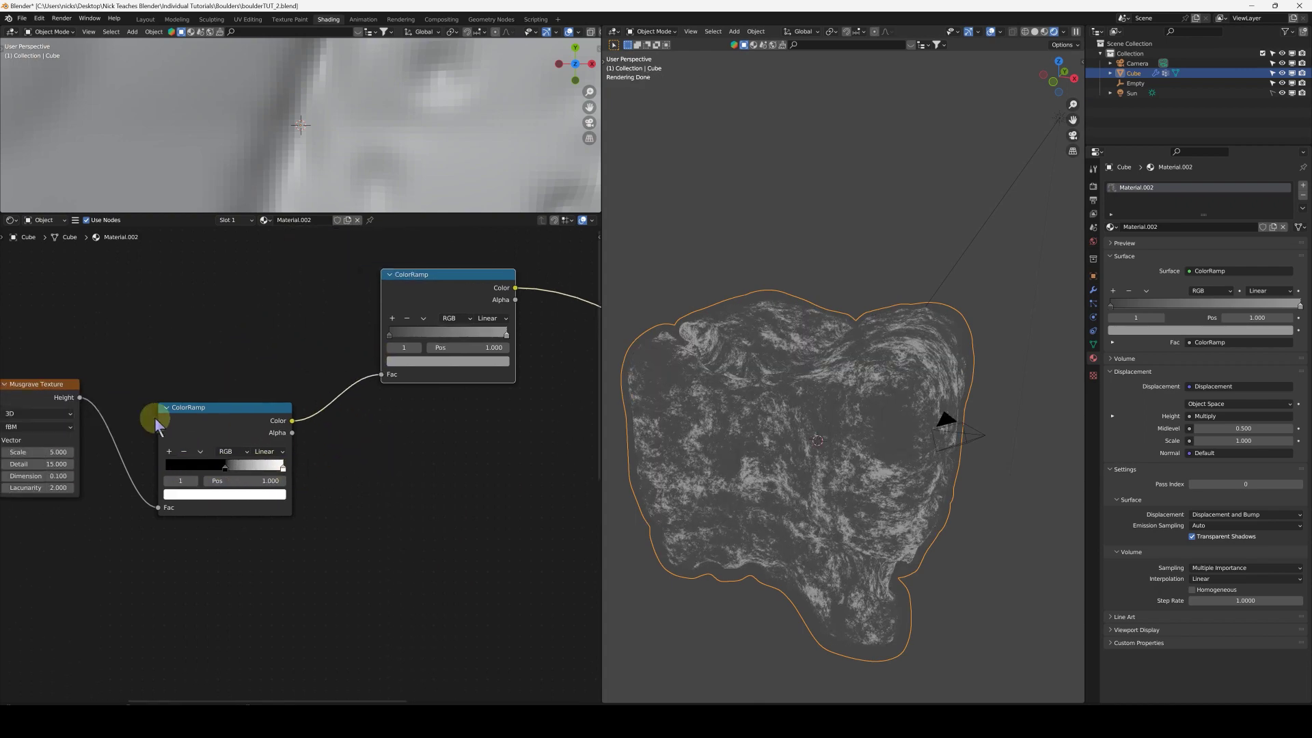
{"action": "left_click_drag", "start_coordinate": [80, 397], "coordinate": [254, 403]}
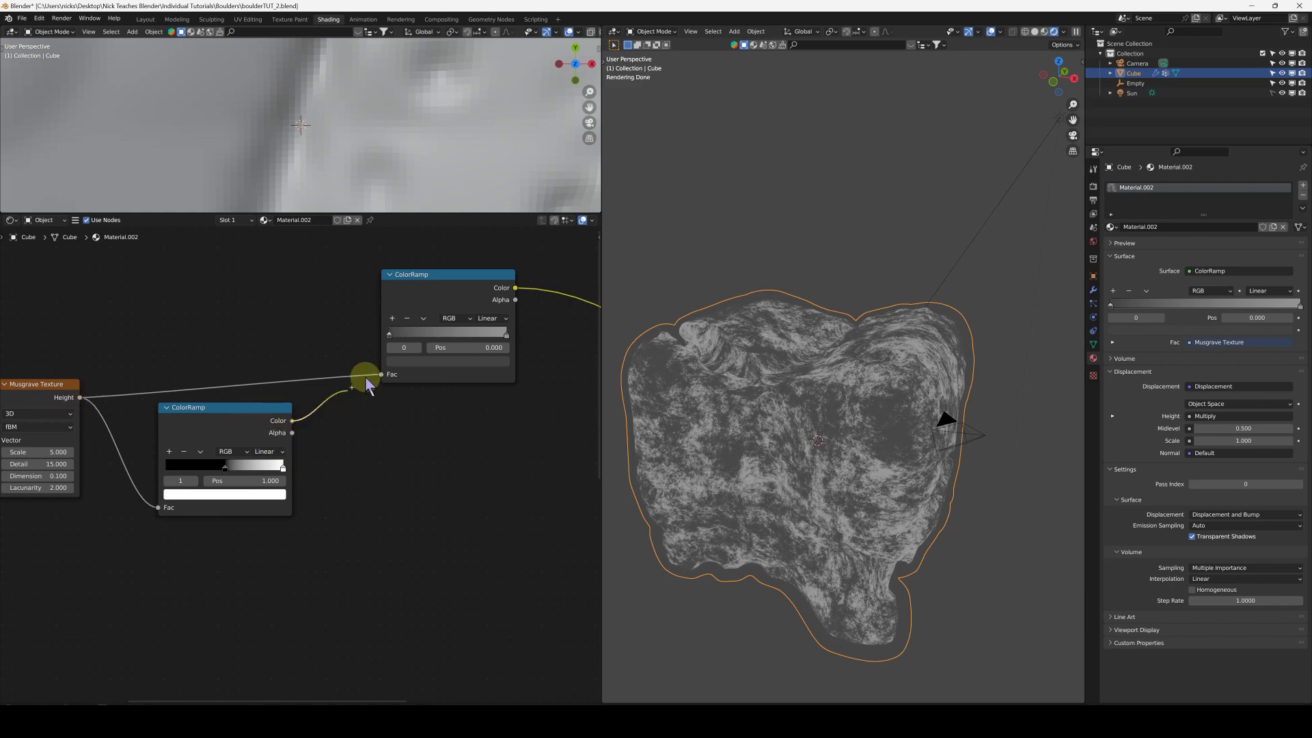
{"action": "left_click_drag", "start_coordinate": [391, 377], "coordinate": [381, 375]}
- Connect the second ColorRamp's Color to the Principled BSDF's Base Color and preview the Principled BSDF on the boulder
{"action": "scroll", "coordinate": [320, 456], "scroll_direction": "down", "scroll_amount": 3}
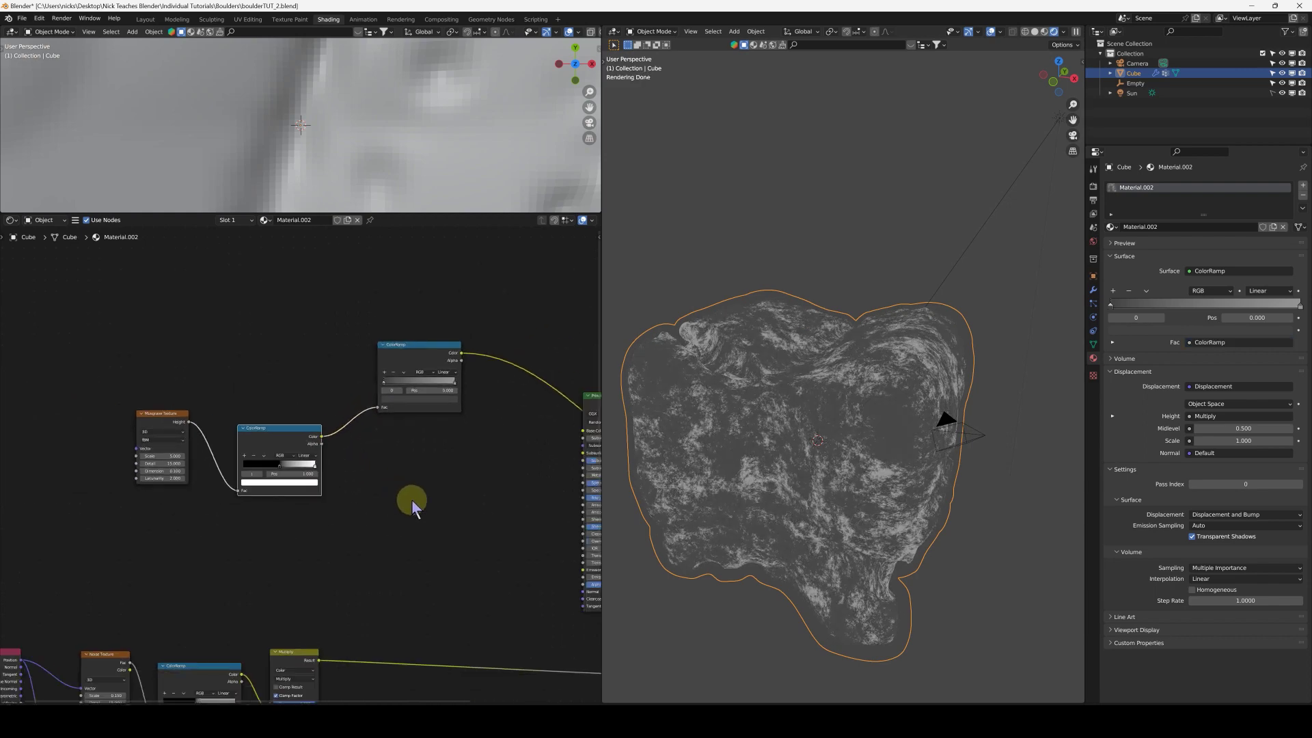
{"action": "middle_click_drag", "start_coordinate": [403, 499], "coordinate": [311, 435]}
{"action": "left_click_drag", "start_coordinate": [313, 341], "coordinate": [348, 357]}
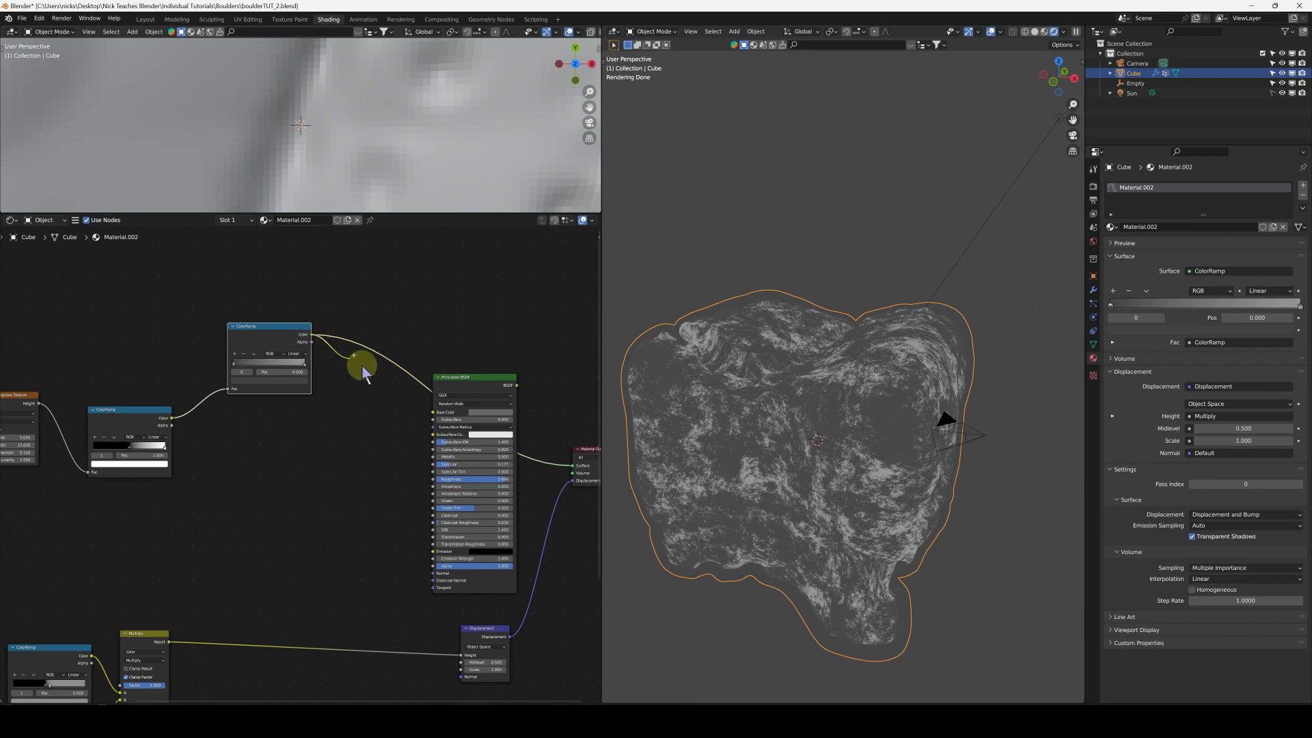
{"action": "left_click", "coordinate": [471, 387], "text": "ctrl+shift"}
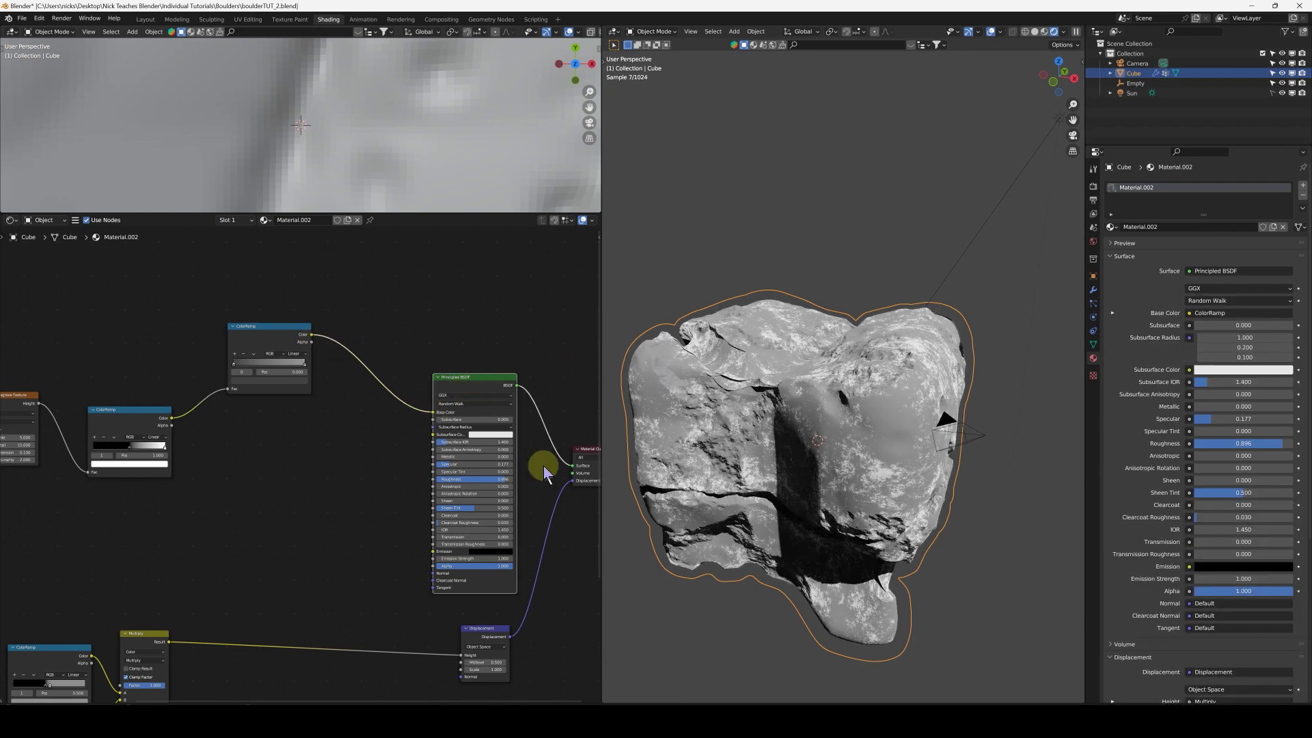
{"action": "middle_click_drag", "start_coordinate": [791, 396], "coordinate": [765, 465]}
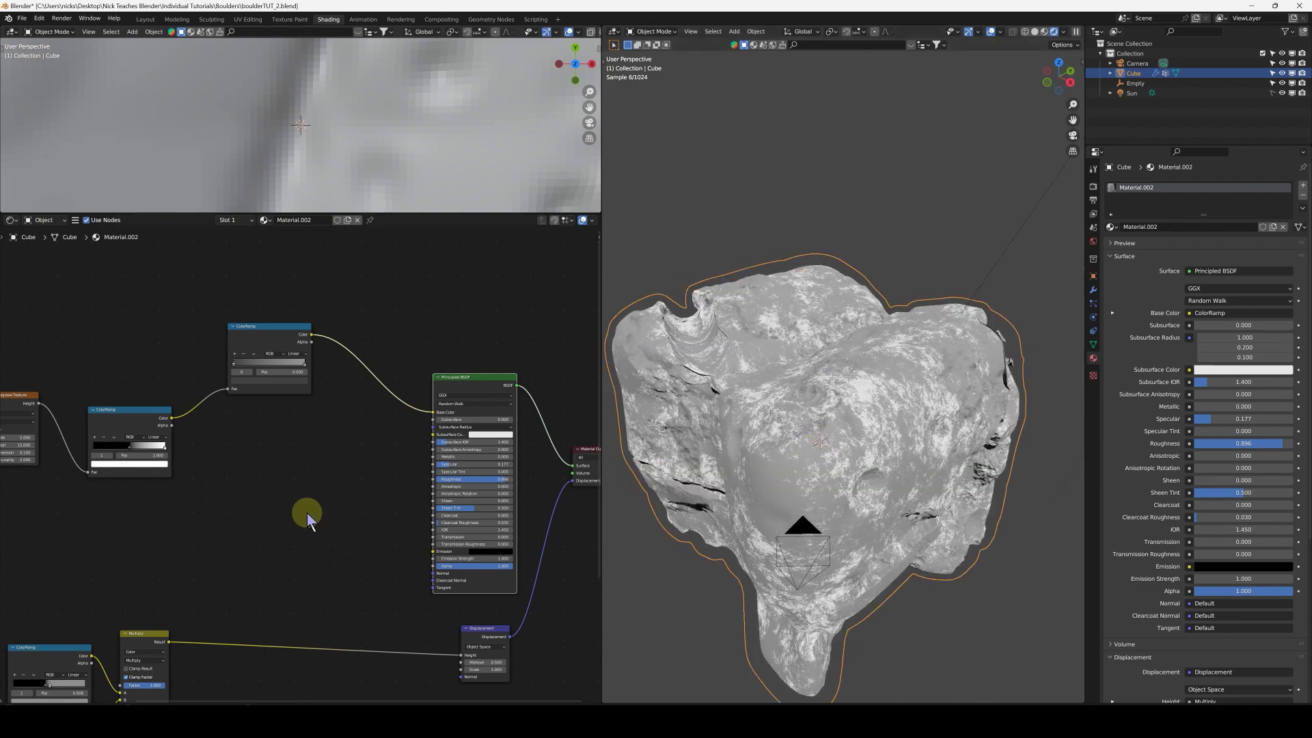
- Add a Bump node below the ramps and connect the first ColorRamp's Color to its Height input
{"action": "scroll", "coordinate": [335, 492], "scroll_direction": "up", "scroll_amount": 2}
{"action": "middle_click_drag", "start_coordinate": [323, 494], "coordinate": [325, 432]}
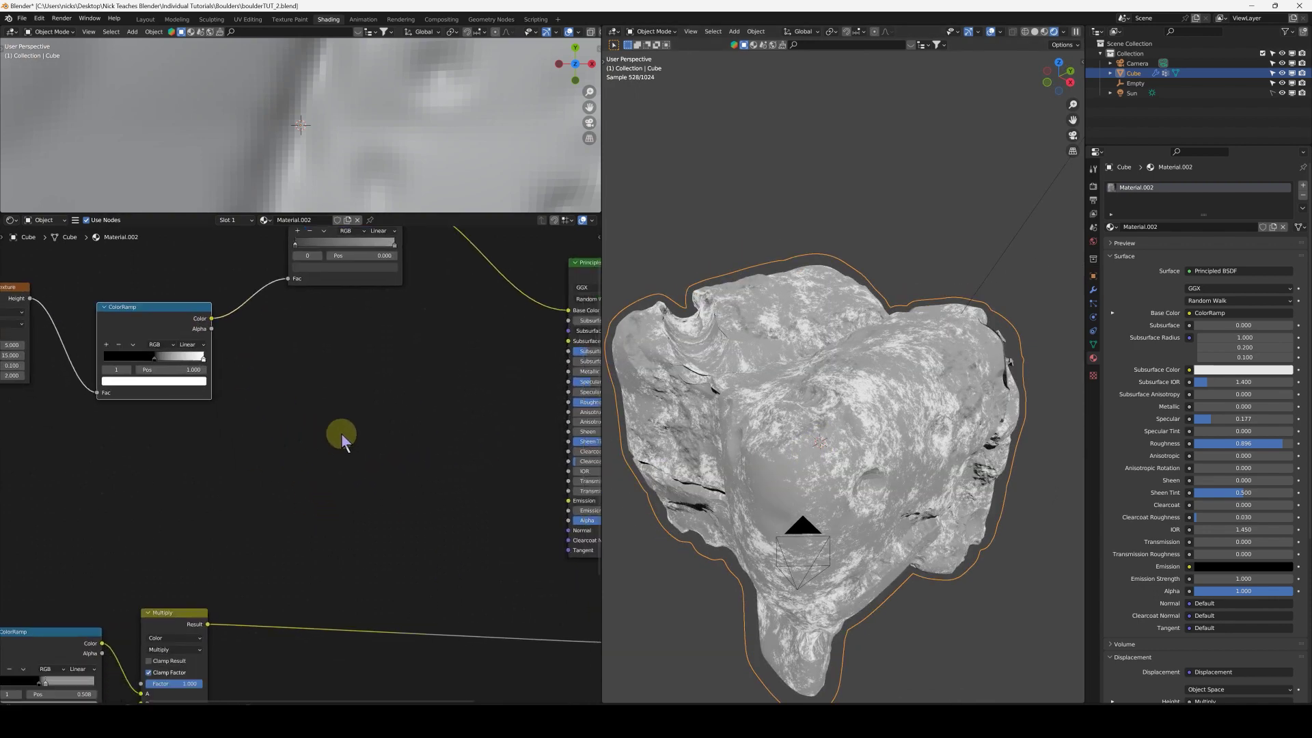
{"action": "key", "text": "shift+a"}
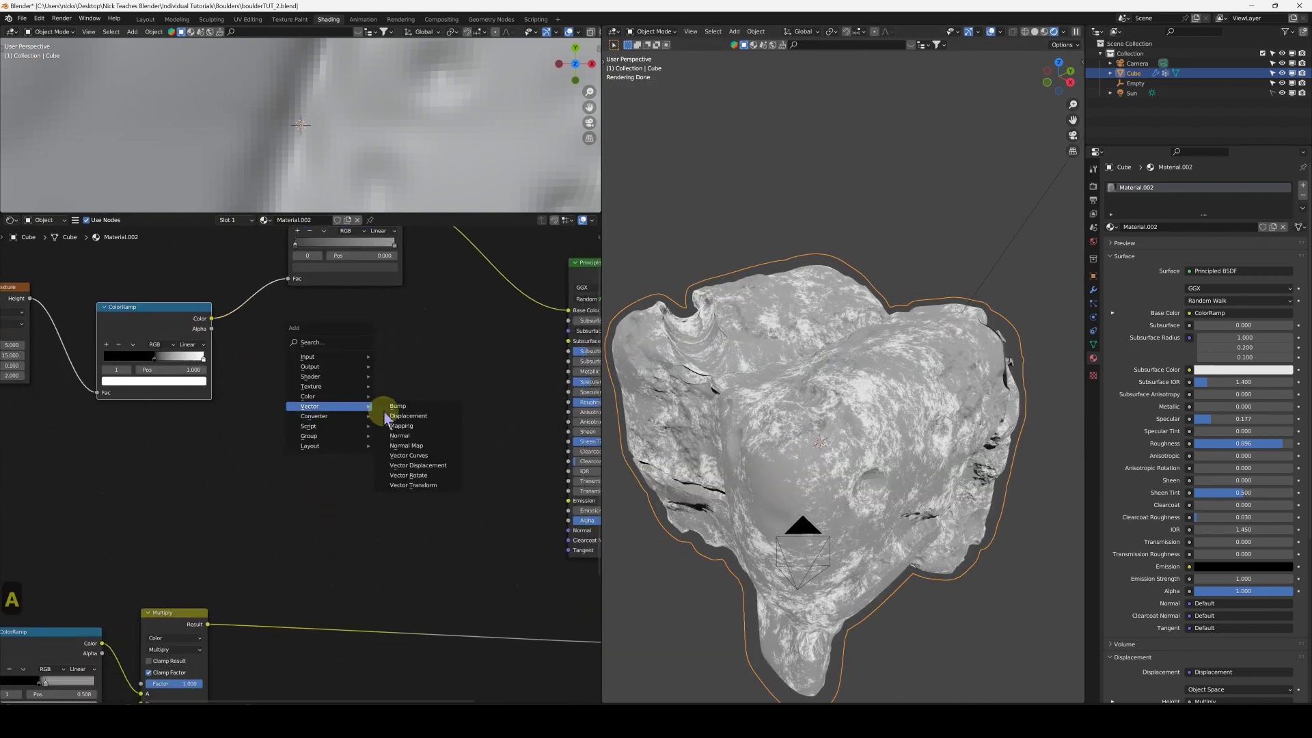
{"action": "left_click", "coordinate": [415, 407]}
{"action": "left_click_drag", "start_coordinate": [362, 454], "coordinate": [391, 487]}
- Connect the Bump node's Normal output to the Principled BSDF's Normal input
{"action": "middle_click_drag", "start_coordinate": [474, 472], "coordinate": [324, 461]}
{"action": "left_click_drag", "start_coordinate": [307, 433], "coordinate": [429, 524]}
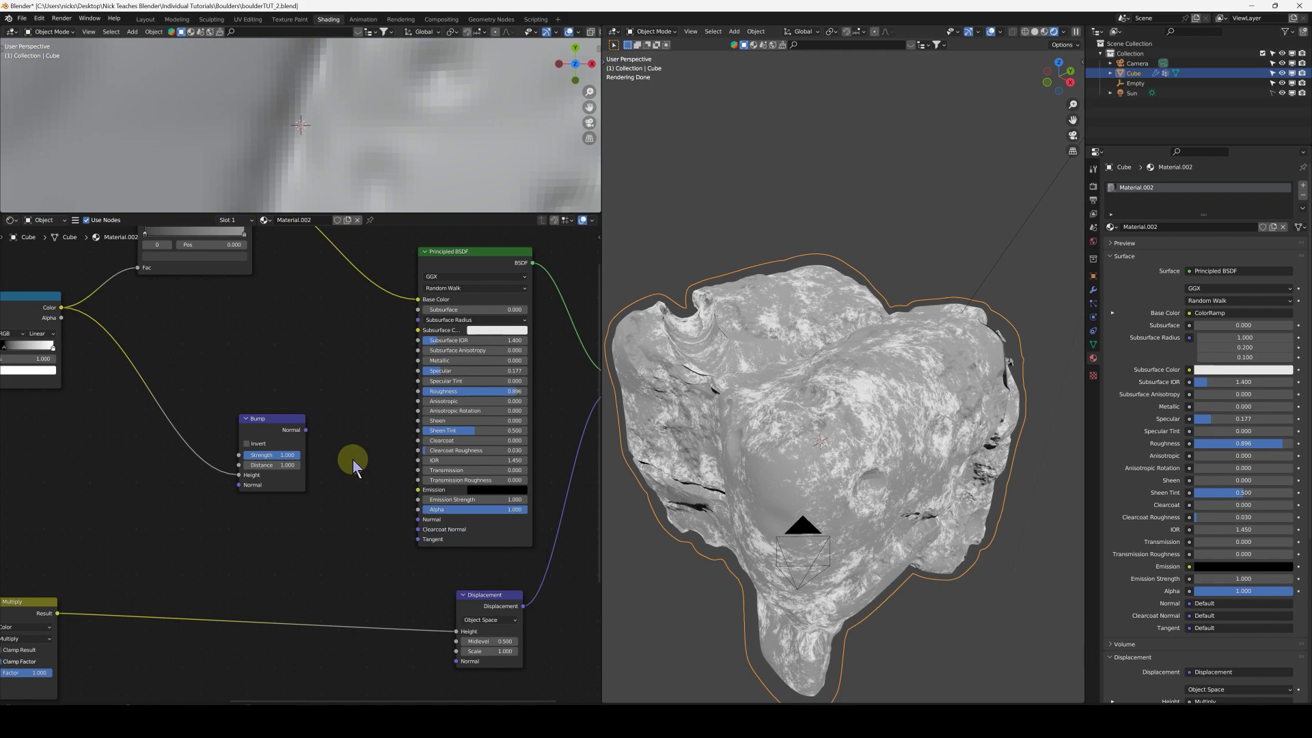
{"action": "left_click_drag", "start_coordinate": [306, 430], "coordinate": [364, 463]}
{"action": "left_click_drag", "start_coordinate": [427, 523], "coordinate": [430, 517]}
- Enable Invert on the Bump node and inspect the bump detail on the boulder up close
{"action": "scroll", "coordinate": [806, 459], "scroll_direction": "up", "scroll_amount": 8}
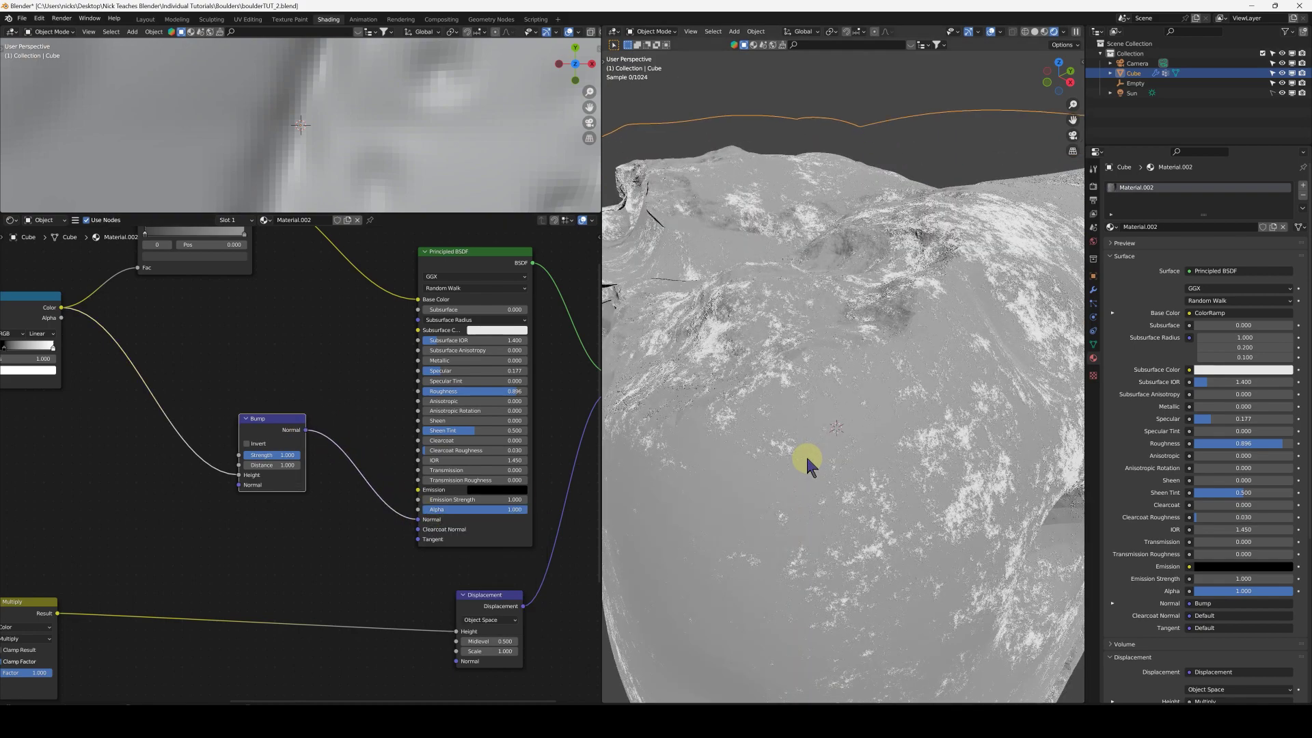
{"action": "scroll", "coordinate": [806, 454], "scroll_direction": "up", "scroll_amount": 6}
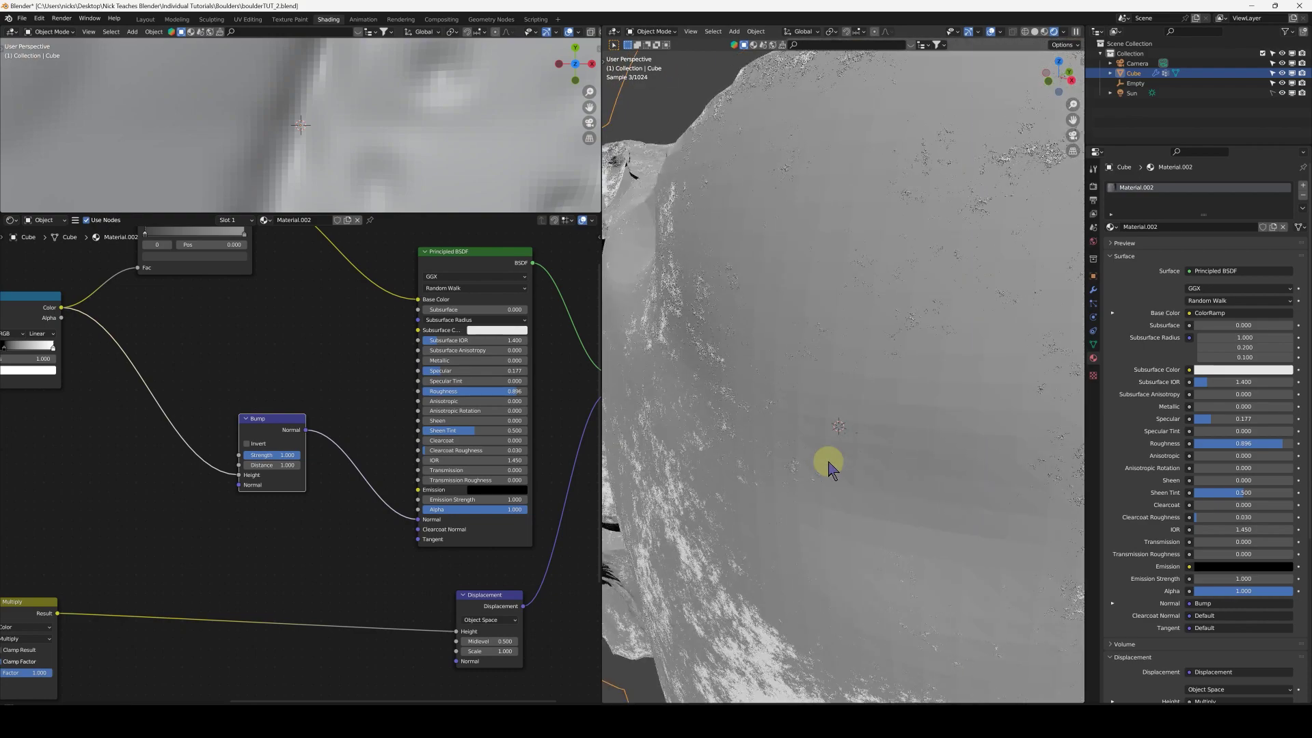
{"action": "scroll", "coordinate": [824, 465], "scroll_direction": "up", "scroll_amount": 8}
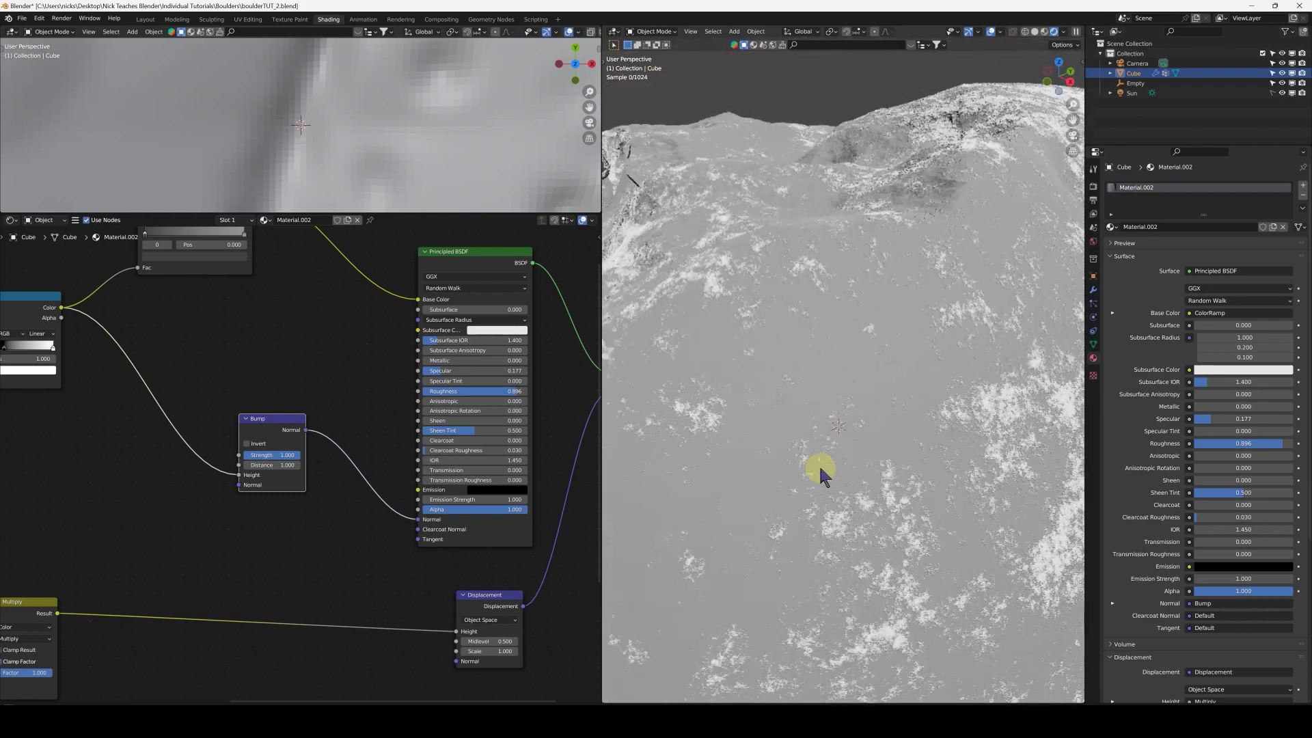
{"action": "scroll", "coordinate": [819, 465], "scroll_direction": "up", "scroll_amount": 2}
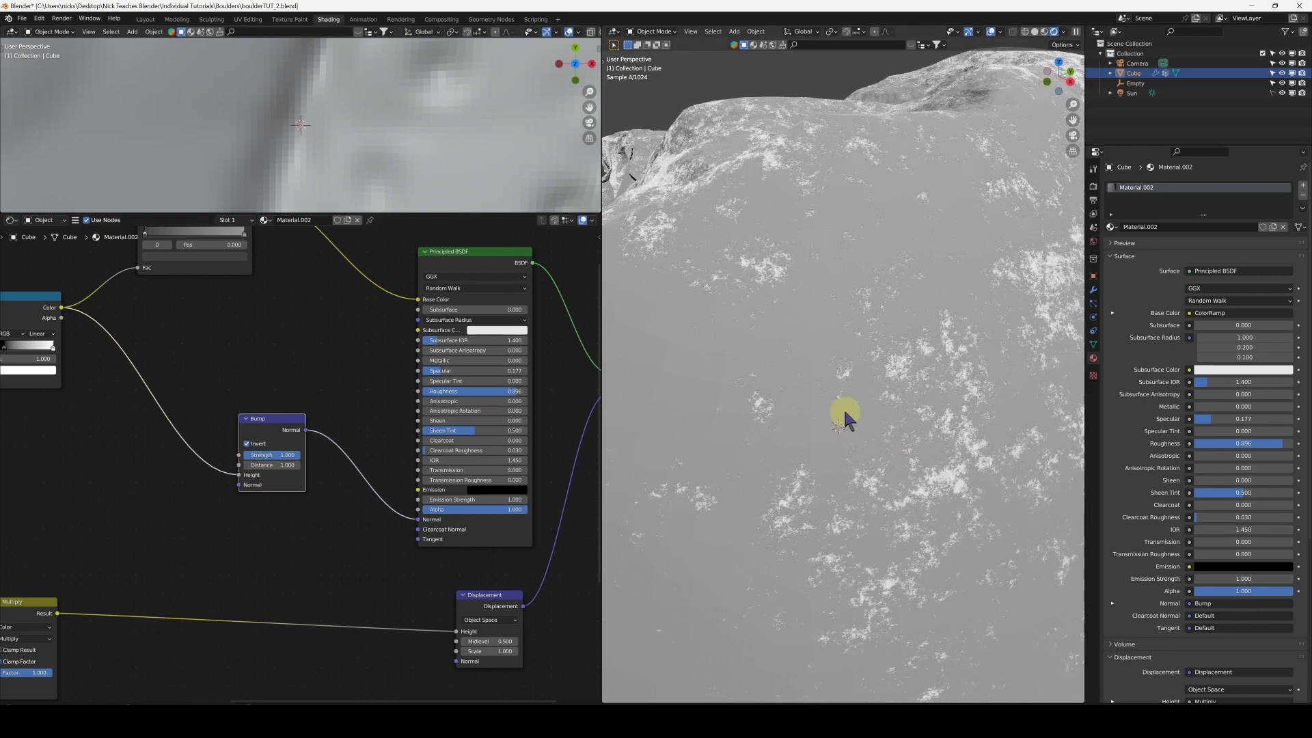
{"action": "scroll", "coordinate": [804, 478], "scroll_direction": "down", "scroll_amount": 5}
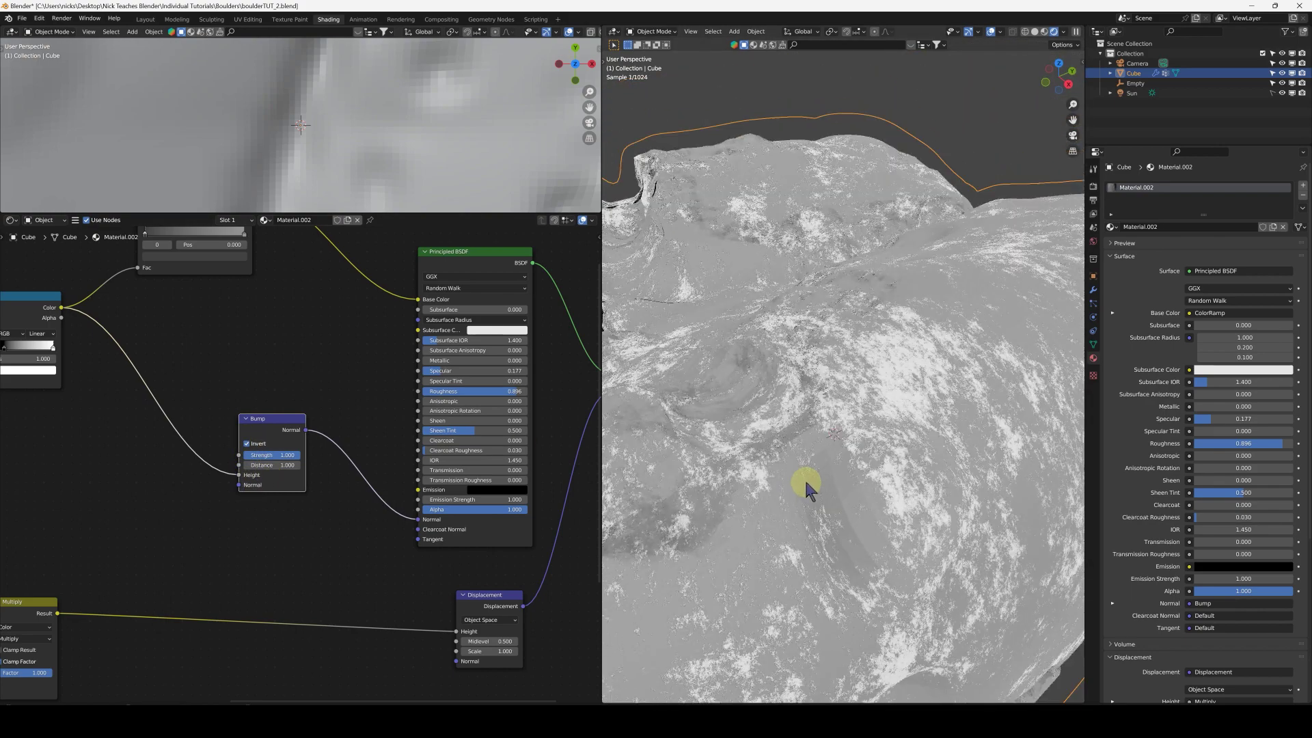
- Move the first ColorRamp's white stop to position 0.780 and its black stop to 0.323
{"action": "middle_click_drag", "start_coordinate": [248, 380], "coordinate": [354, 419]}
{"action": "scroll", "coordinate": [354, 420], "scroll_direction": "up", "scroll_amount": 1}
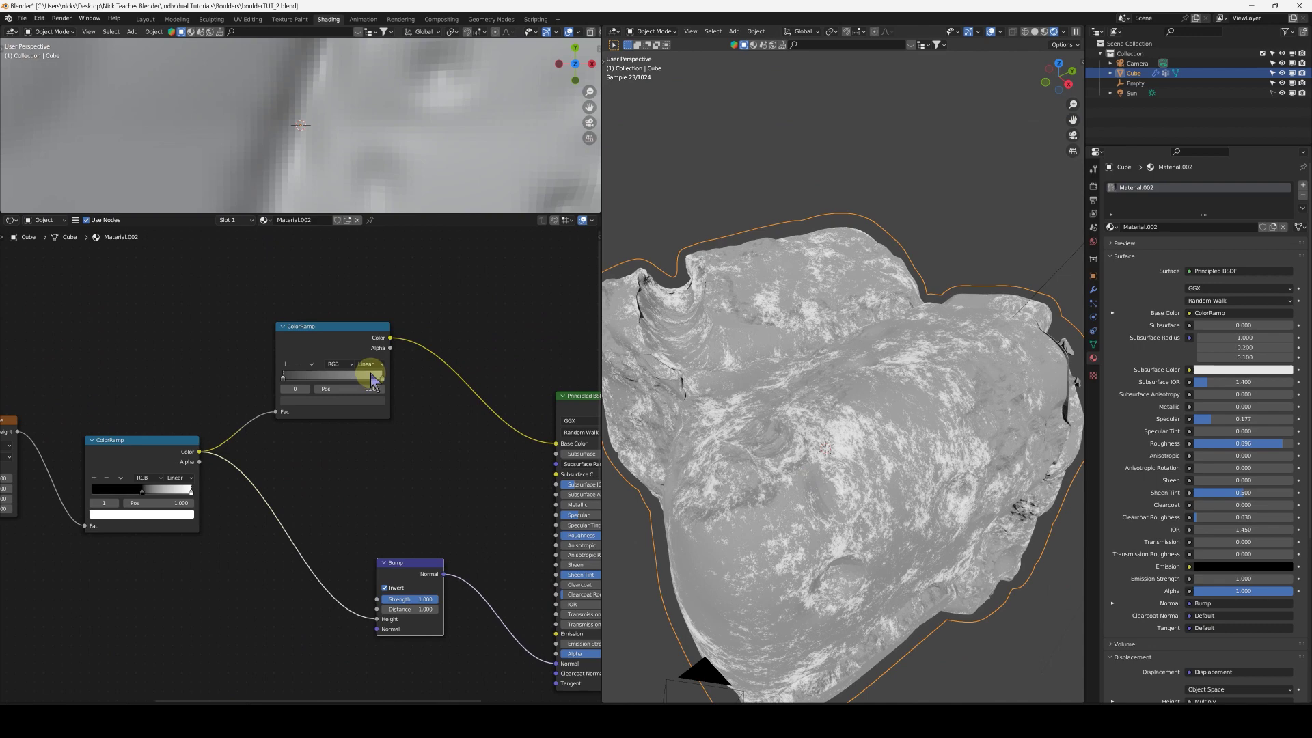
{"action": "middle_click_drag", "start_coordinate": [253, 457], "coordinate": [397, 439]}
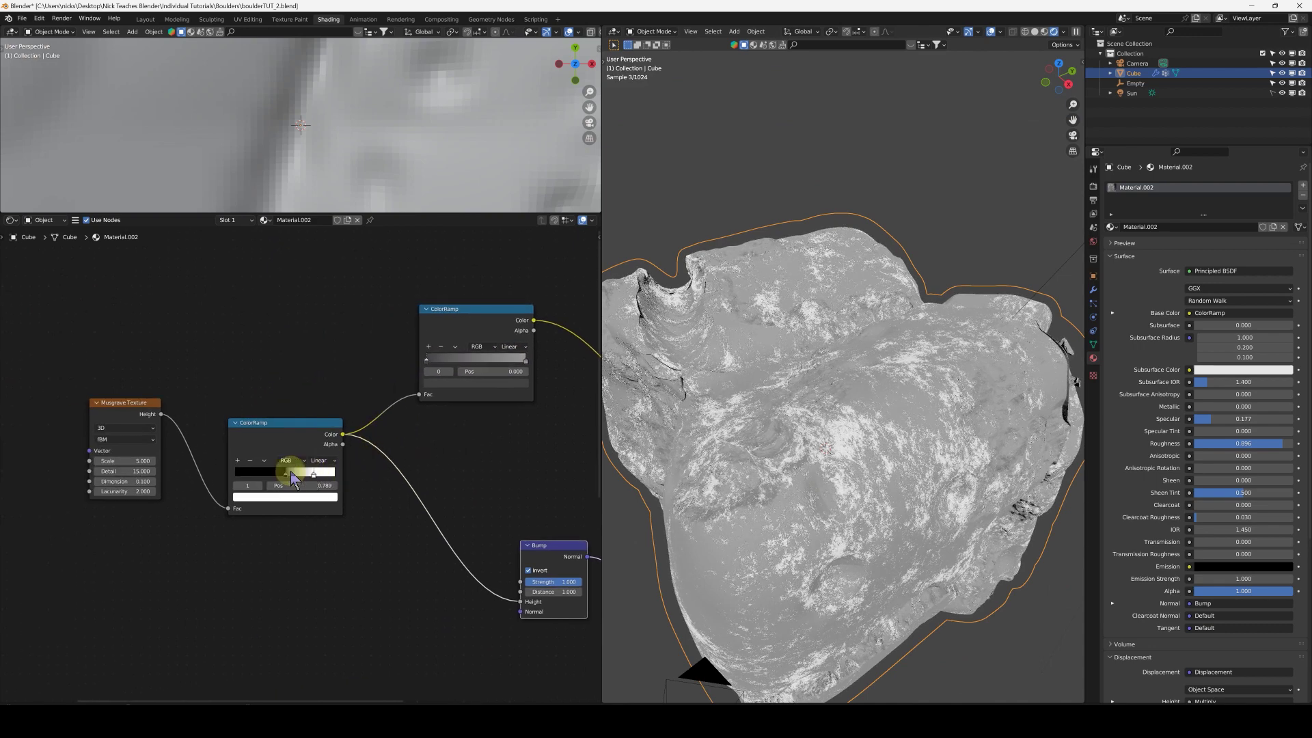
{"action": "mouse_move", "coordinate": [286, 473]}
{"action": "left_mouse_down"}
{"action": "mouse_move", "coordinate": [230, 480]}
{"action": "mouse_move", "coordinate": [267, 475]}
{"action": "left_mouse_up"}
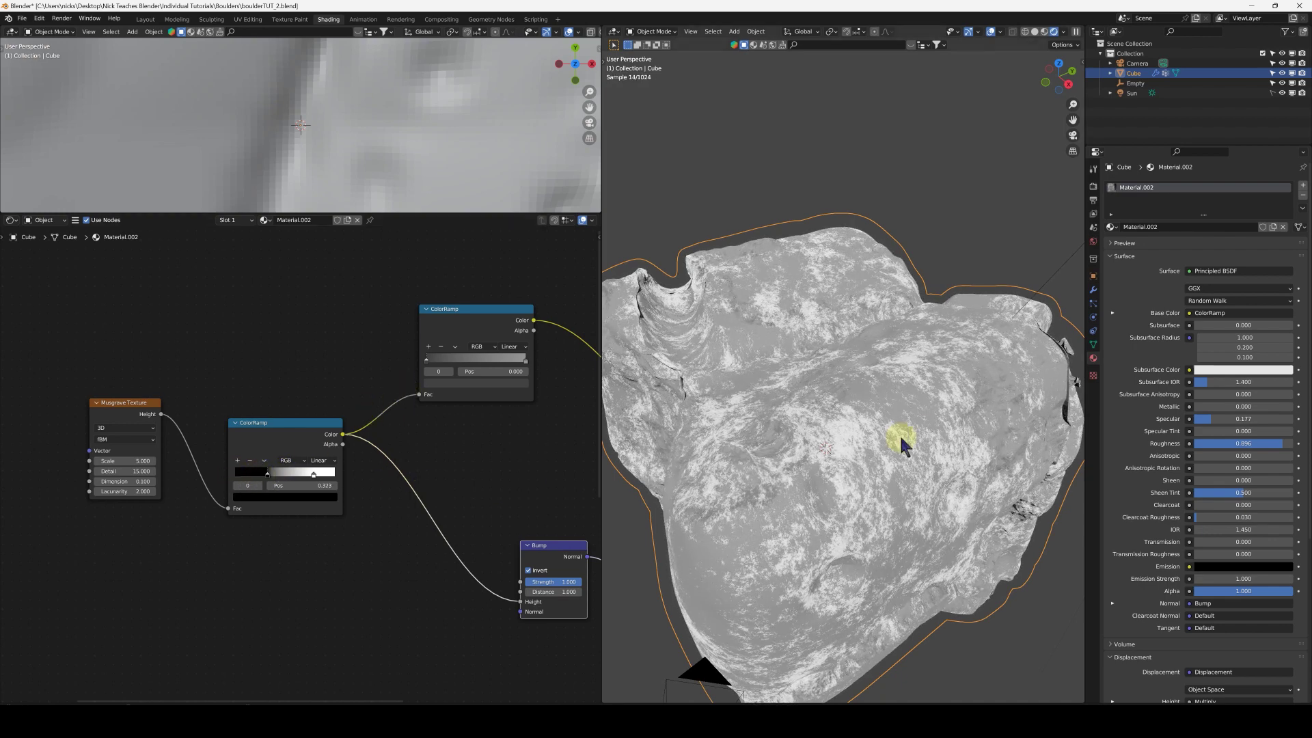
- Set the Bump node's strength to 5, check the effect on the boulder, and save the file
{"action": "middle_click_drag", "start_coordinate": [858, 462], "coordinate": [436, 502]}
{"action": "scroll", "coordinate": [436, 503], "scroll_direction": "up", "scroll_amount": 2}
{"action": "key", "text": "Return"}
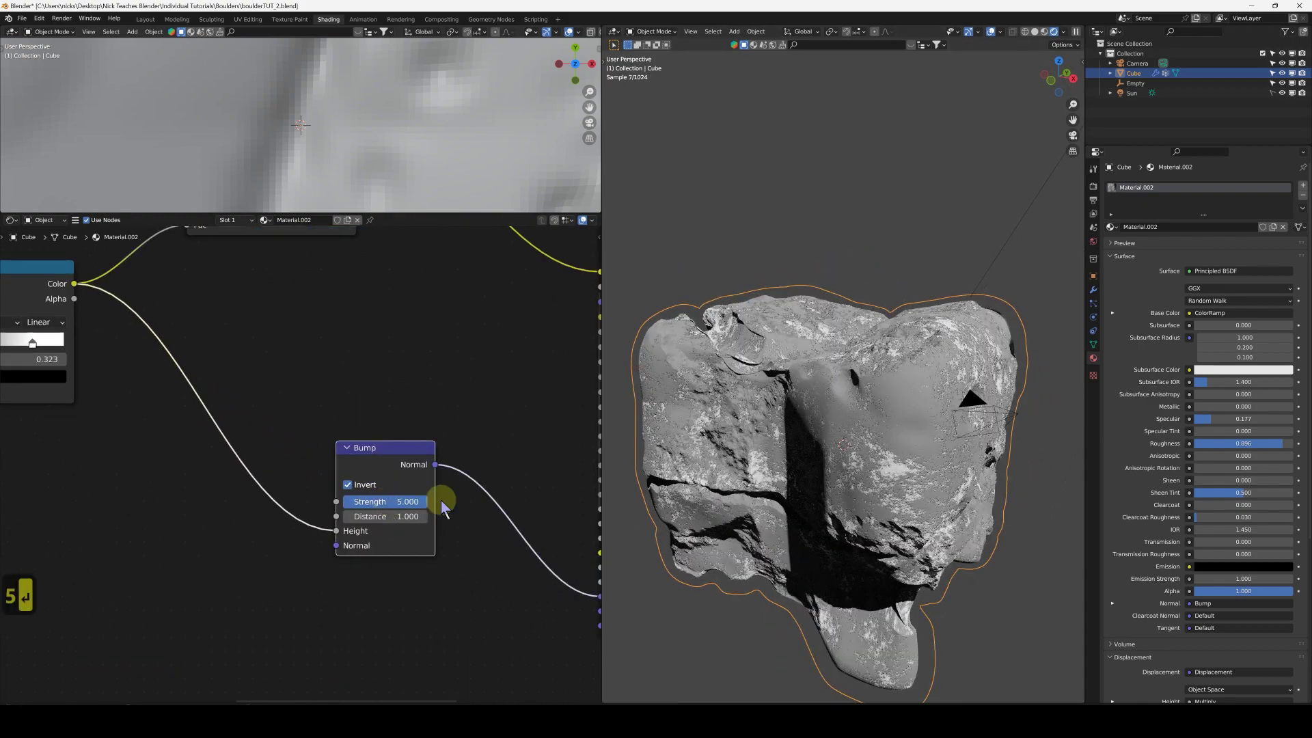
{"action": "middle_click_drag", "start_coordinate": [924, 386], "coordinate": [870, 419]}
{"action": "scroll", "coordinate": [870, 419], "scroll_direction": "up", "scroll_amount": 4}
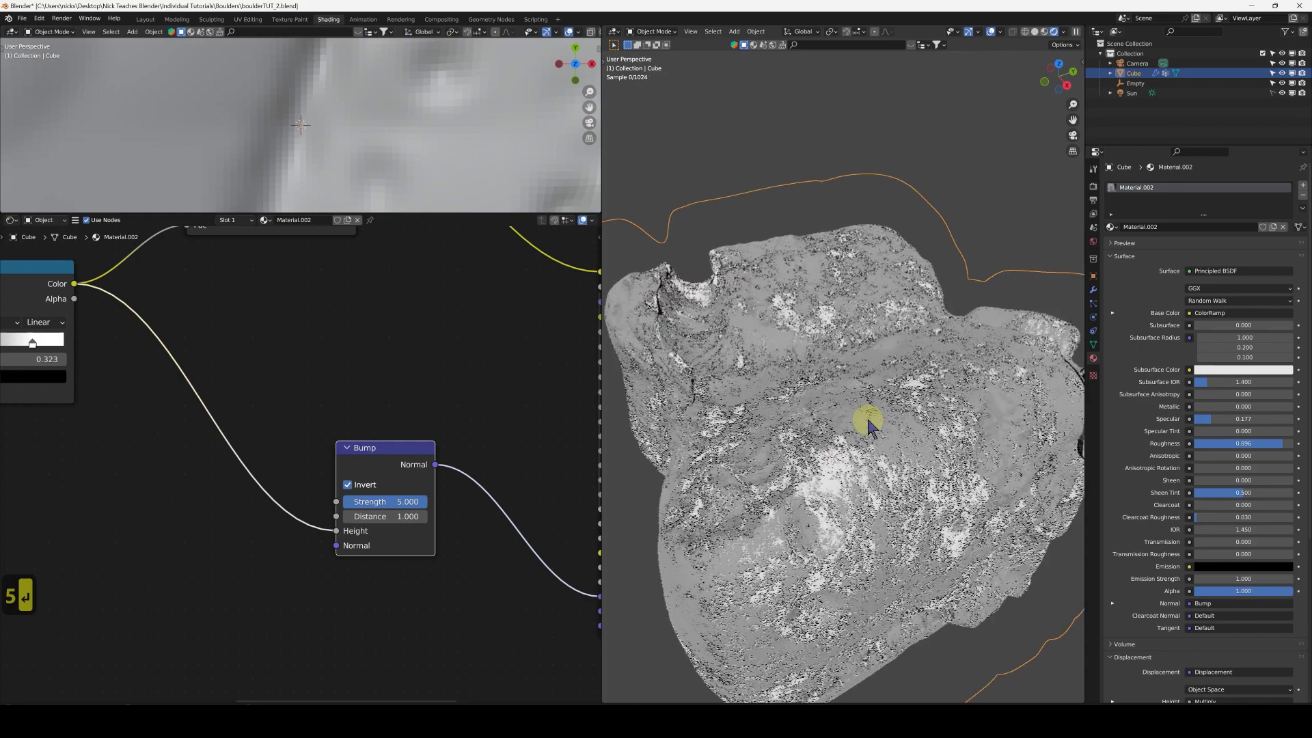
{"action": "key", "text": "ctrl+s"}
- Add an Ambient Occlusion node in the free space above the Musgrave Texture's ramps
{"action": "scroll", "coordinate": [870, 392], "scroll_direction": "down", "scroll_amount": 5}
{"action": "mouse_move", "coordinate": [869, 392]}
{"action": "middle_mouse_down"}
{"action": "mouse_move", "coordinate": [873, 363]}
{"action": "mouse_move", "coordinate": [785, 347]}
{"action": "mouse_move", "coordinate": [943, 346]}
{"action": "mouse_move", "coordinate": [855, 381]}
{"action": "mouse_move", "coordinate": [858, 415]}
{"action": "middle_mouse_up"}
{"action": "scroll", "coordinate": [301, 412], "scroll_direction": "down", "scroll_amount": 4}
{"action": "middle_click_drag", "start_coordinate": [146, 270], "coordinate": [219, 357]}
{"action": "left_click", "coordinate": [361, 360]}
{"action": "middle_click_drag", "start_coordinate": [346, 366], "coordinate": [413, 389]}
{"action": "key", "text": "shift+a"}
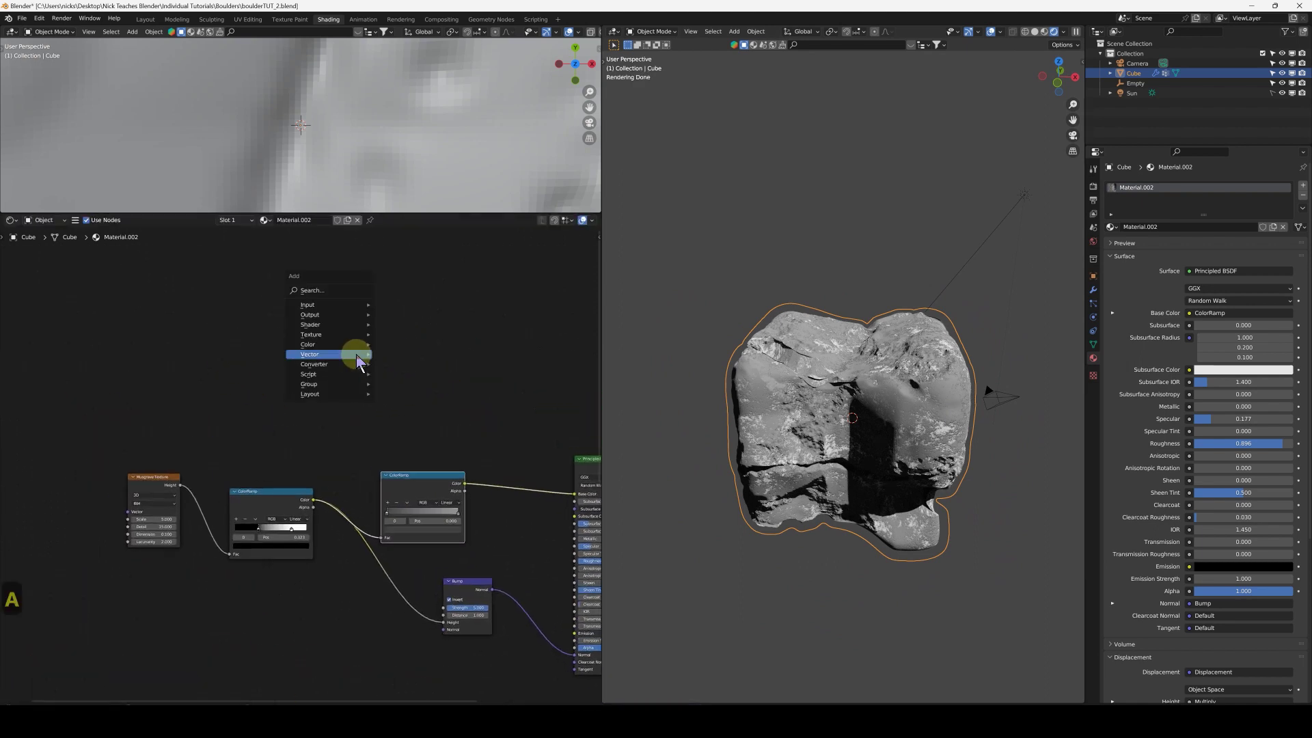
{"action": "mouse_move", "coordinate": [345, 305]}
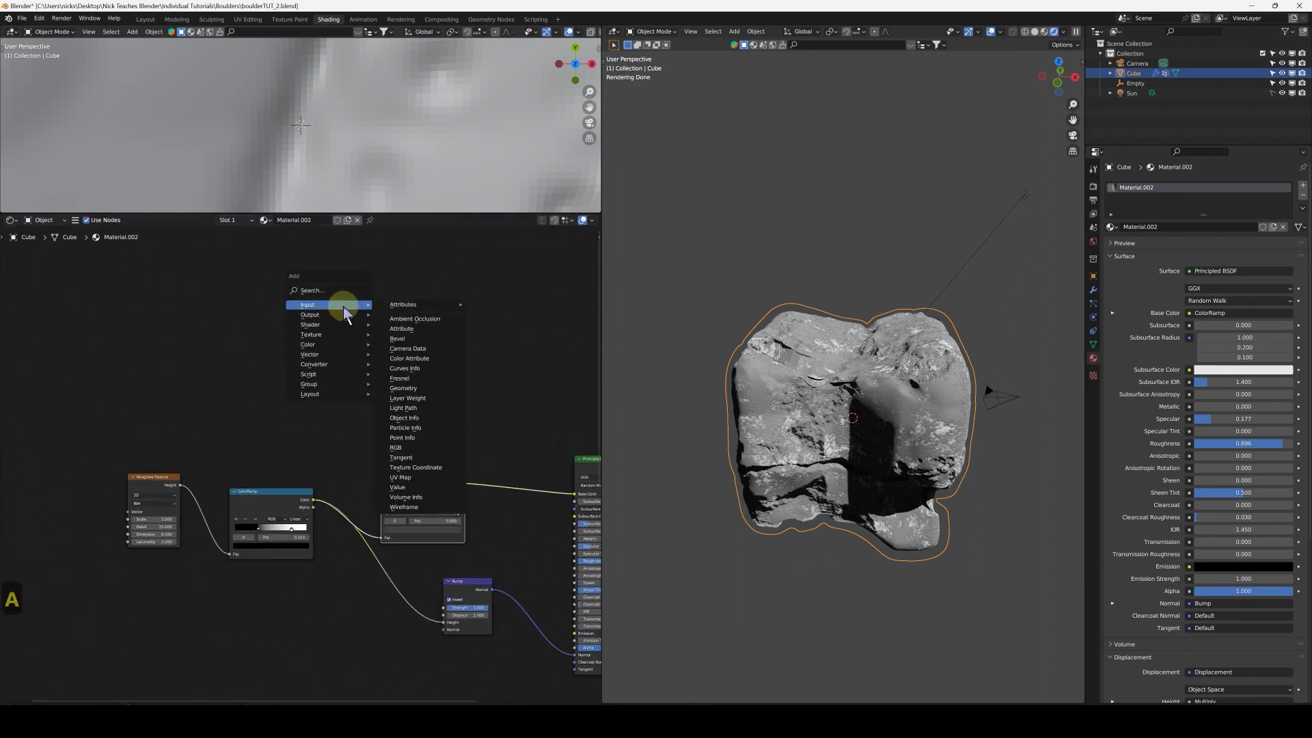
{"action": "left_click", "coordinate": [402, 307]}
{"action": "left_click", "coordinate": [267, 332]}
- Duplicate the grey ColorRamp beside the Ambient Occlusion node and reset the copy to its default black-to-white gradient
{"action": "mouse_move", "coordinate": [801, 415]}
{"action": "middle_mouse_down"}
{"action": "mouse_move", "coordinate": [785, 405]}
{"action": "mouse_move", "coordinate": [796, 424]}
{"action": "middle_mouse_up"}
{"action": "scroll", "coordinate": [337, 393], "scroll_direction": "up", "scroll_amount": 2}
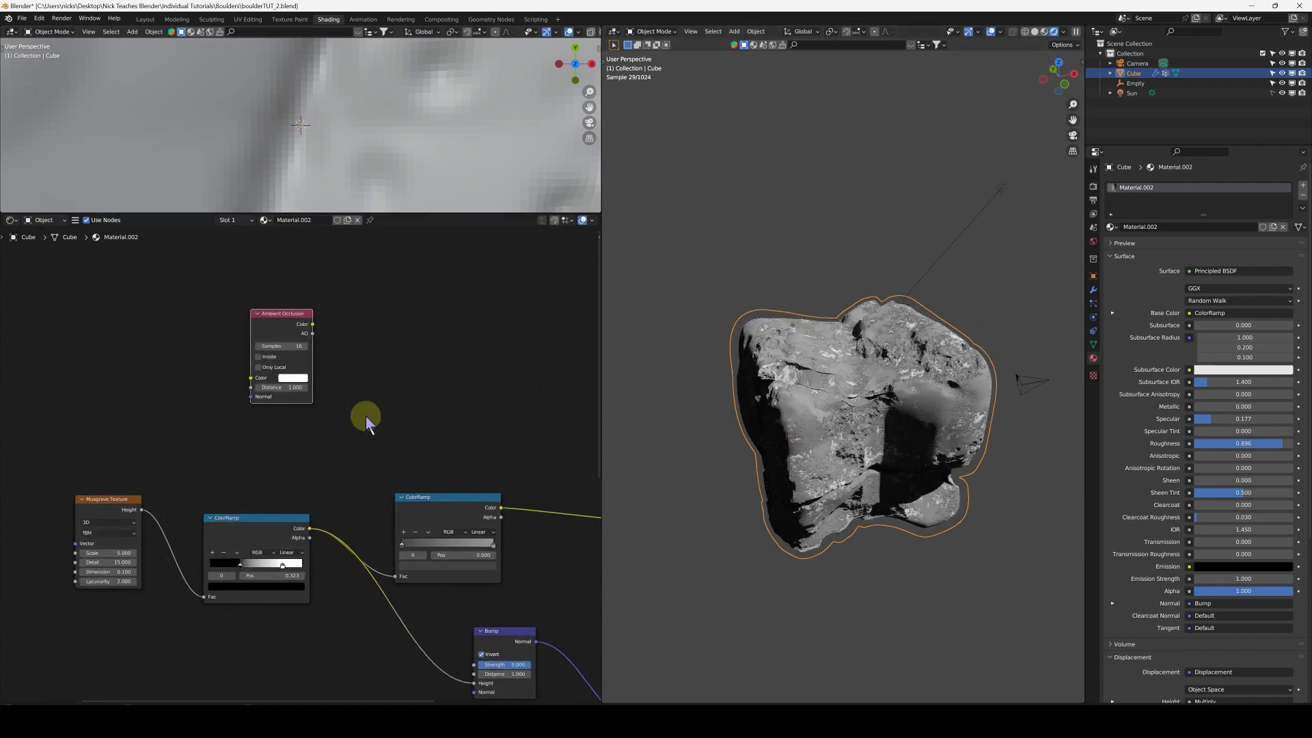
{"action": "left_click", "coordinate": [465, 506]}
{"action": "key", "text": "shift+d"}
{"action": "left_click", "coordinate": [425, 308]}
{"action": "scroll", "coordinate": [407, 412], "scroll_direction": "up", "scroll_amount": 2}
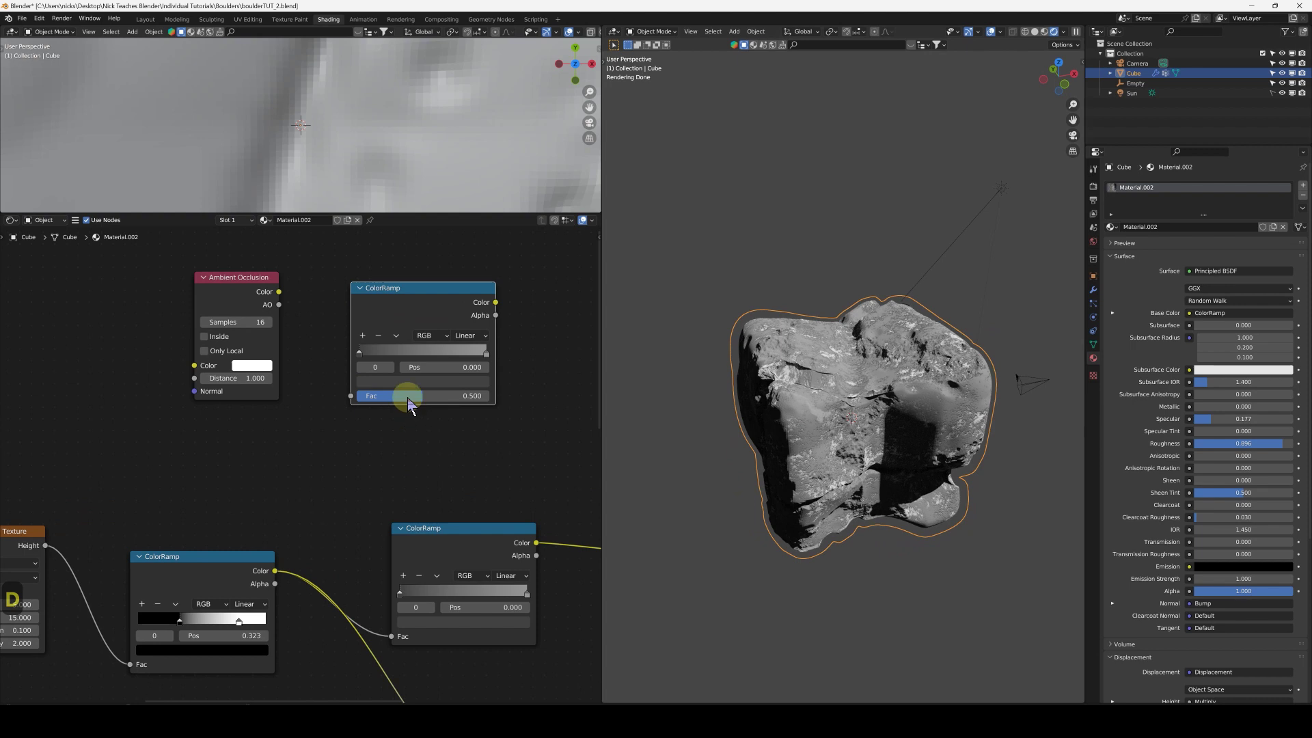
{"action": "scroll", "coordinate": [395, 434], "scroll_direction": "up", "scroll_amount": 1}
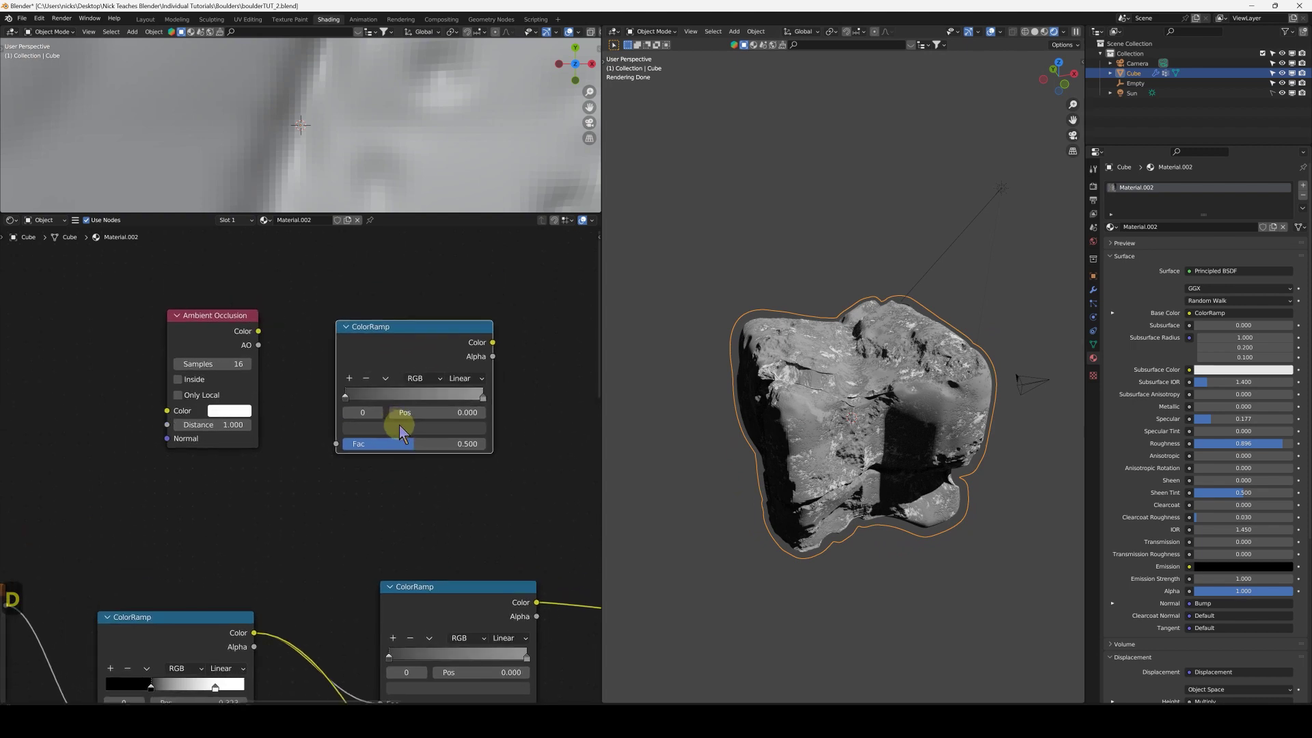
{"action": "scroll", "coordinate": [397, 449], "scroll_direction": "up", "scroll_amount": 1}
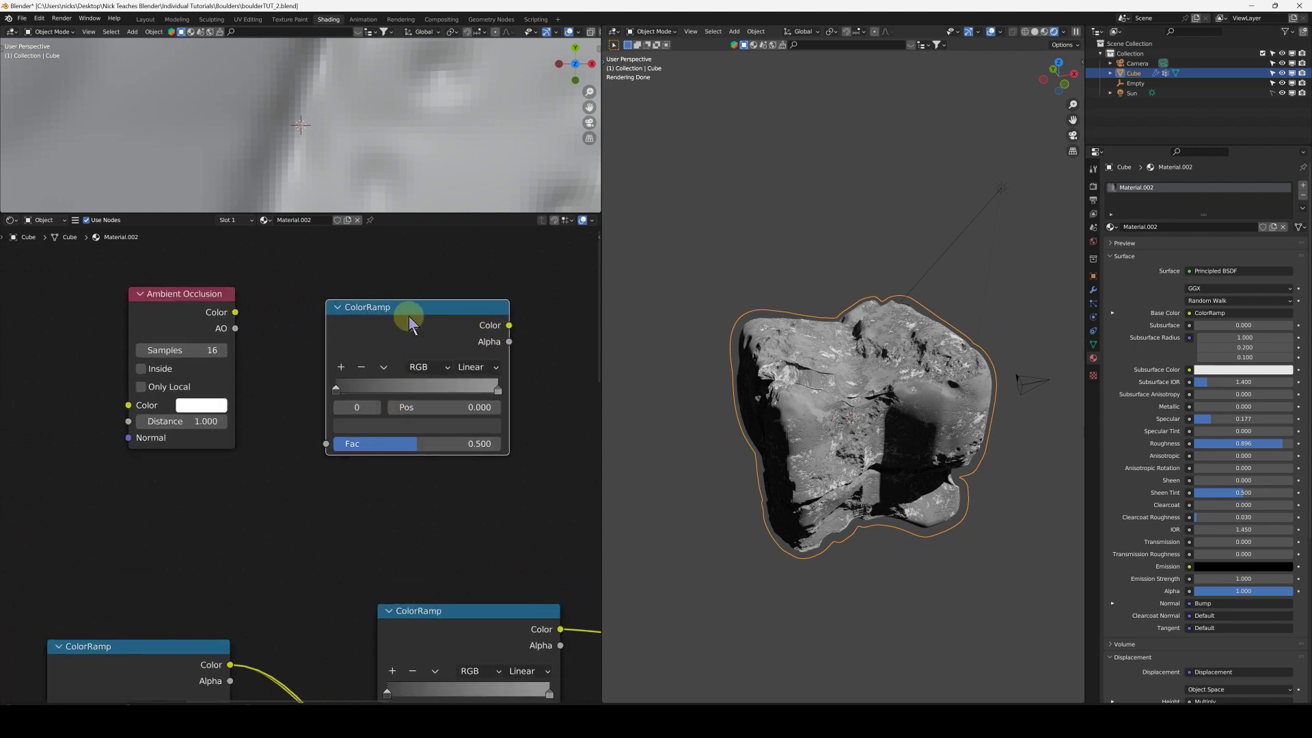
{"action": "left_click", "coordinate": [384, 369]}
{"action": "left_click", "coordinate": [450, 437]}
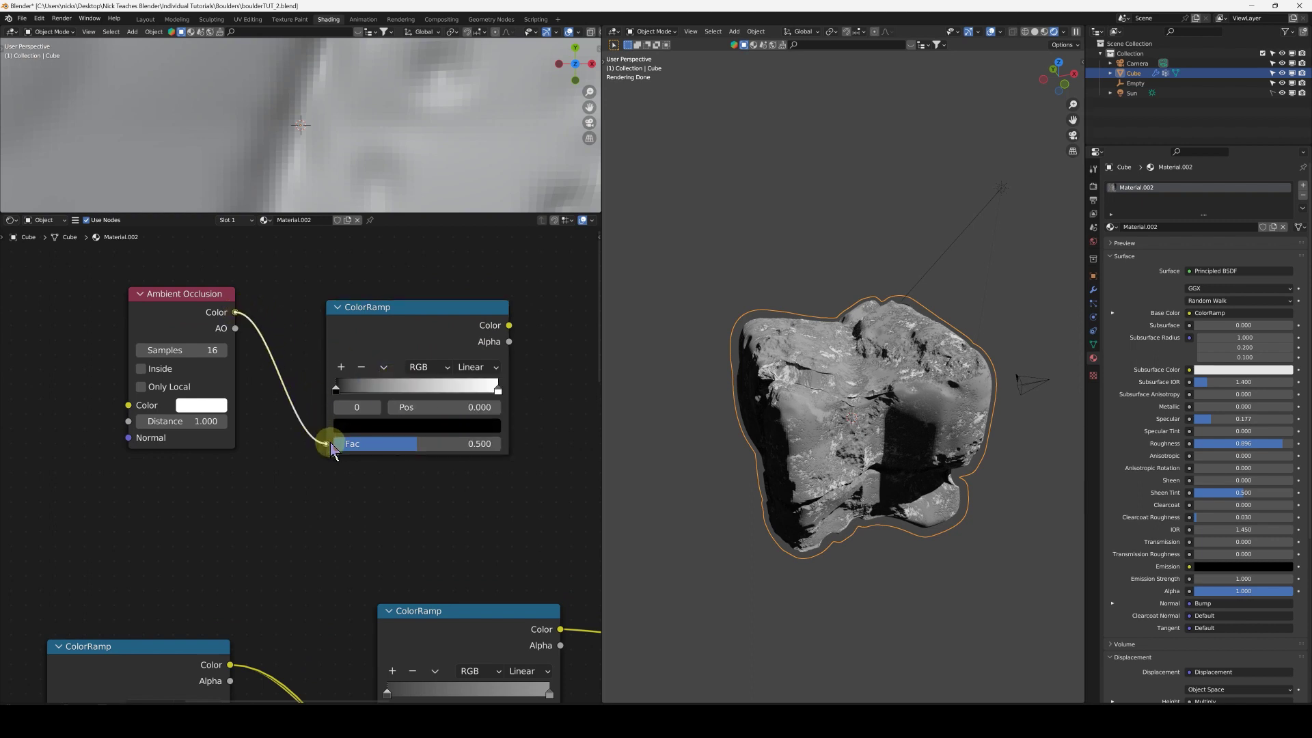
- Connect the Ambient Occlusion's Color to the new ColorRamp's Fac and preview that ramp on the surface
{"action": "left_click_drag", "start_coordinate": [332, 449], "coordinate": [326, 444]}
{"action": "left_click", "coordinate": [421, 340], "text": "ctrl+shift"}
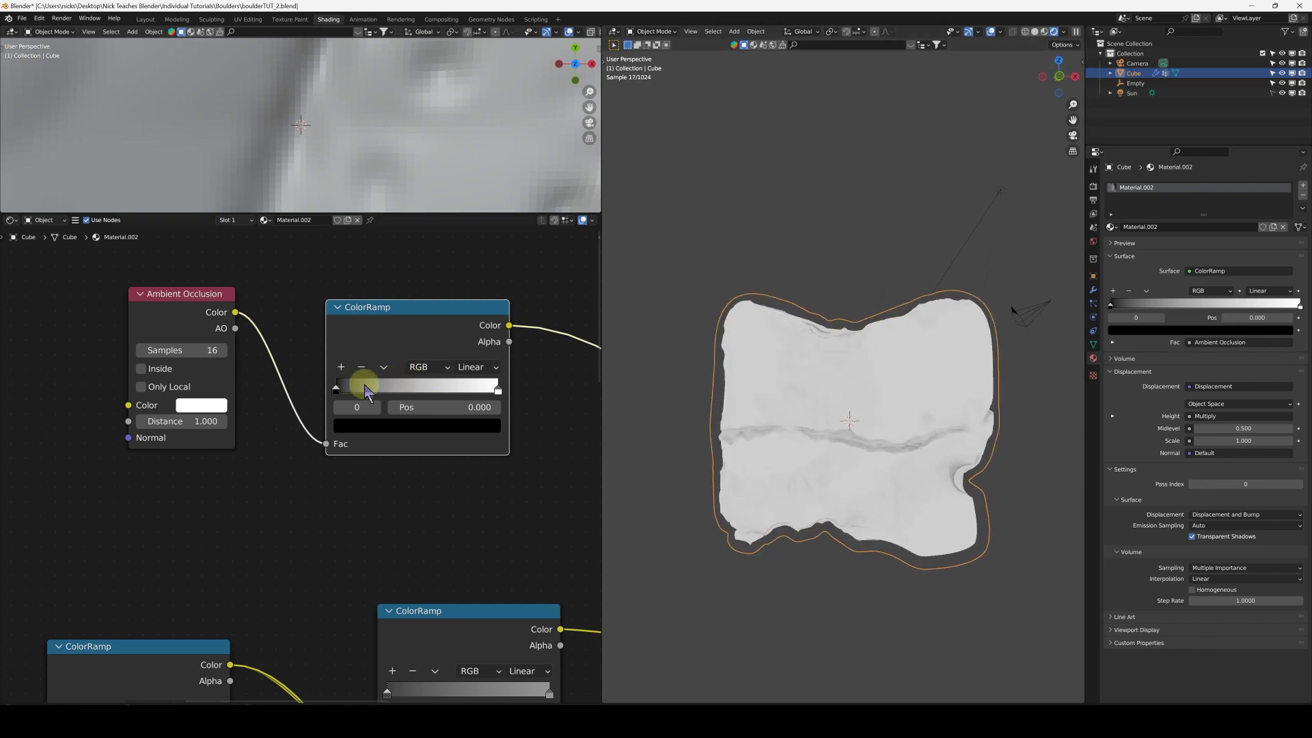
- Move the ambient occlusion ramp's black stop to 0.644 and color it dark green with hue 0.277, saturation 1 and value 0.083
{"action": "left_click_drag", "start_coordinate": [336, 389], "coordinate": [440, 389]}
{"action": "middle_click_drag", "start_coordinate": [798, 389], "coordinate": [838, 417]}
{"action": "left_click", "coordinate": [436, 424]}
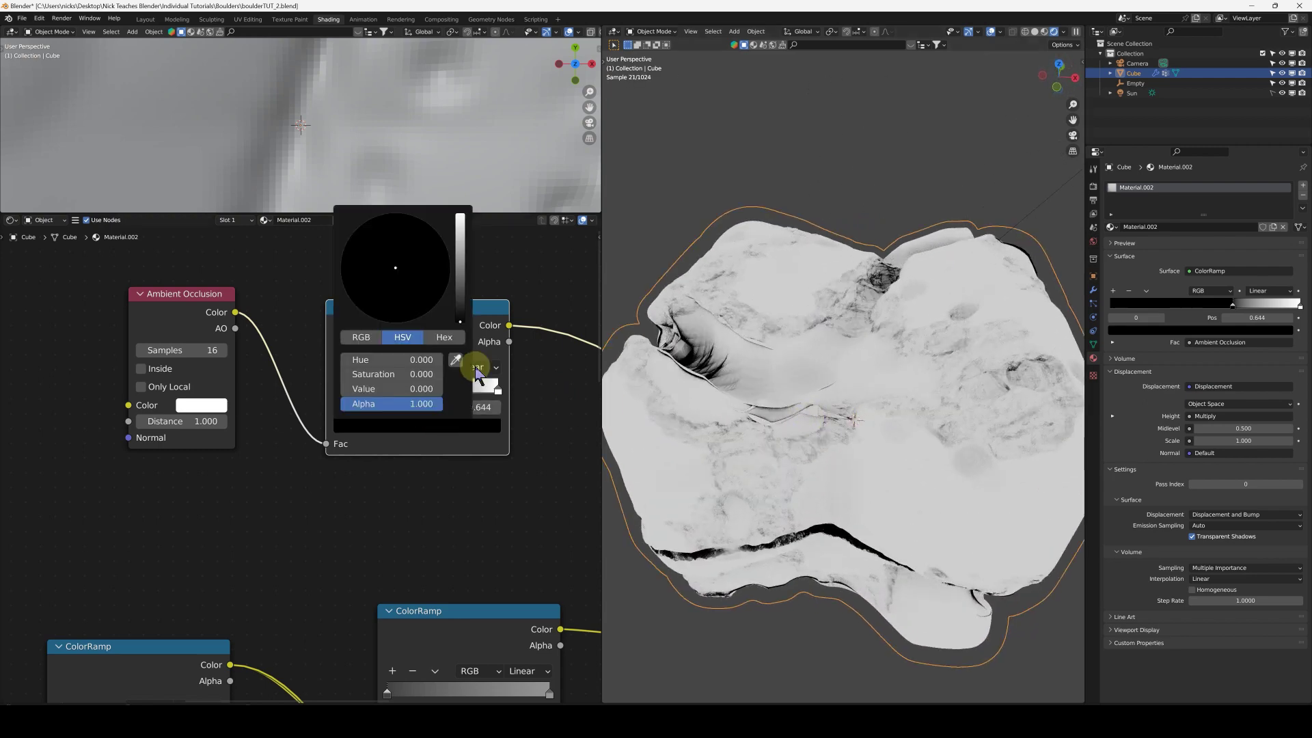
{"action": "left_click_drag", "start_coordinate": [462, 296], "coordinate": [460, 274]}
{"action": "left_click", "coordinate": [387, 286]}
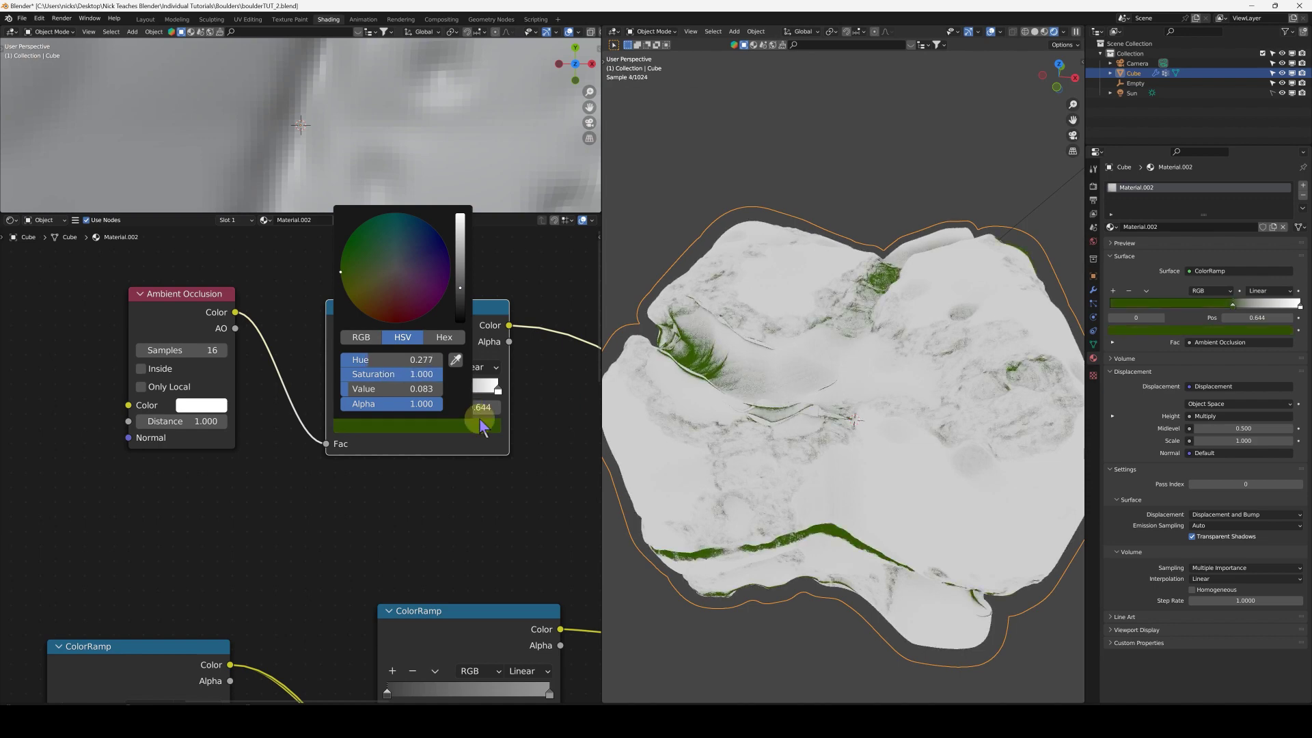
- Insert a color Mix node between the grey ColorRamp and Base Color, and connect the ambient occlusion ramp's Color to its B input
{"action": "scroll", "coordinate": [428, 483], "scroll_direction": "down", "scroll_amount": 3}
{"action": "middle_click_drag", "start_coordinate": [451, 548], "coordinate": [346, 504]}
{"action": "left_click_drag", "start_coordinate": [346, 504], "coordinate": [304, 458]}
{"action": "middle_click_drag", "start_coordinate": [397, 395], "coordinate": [362, 413]}
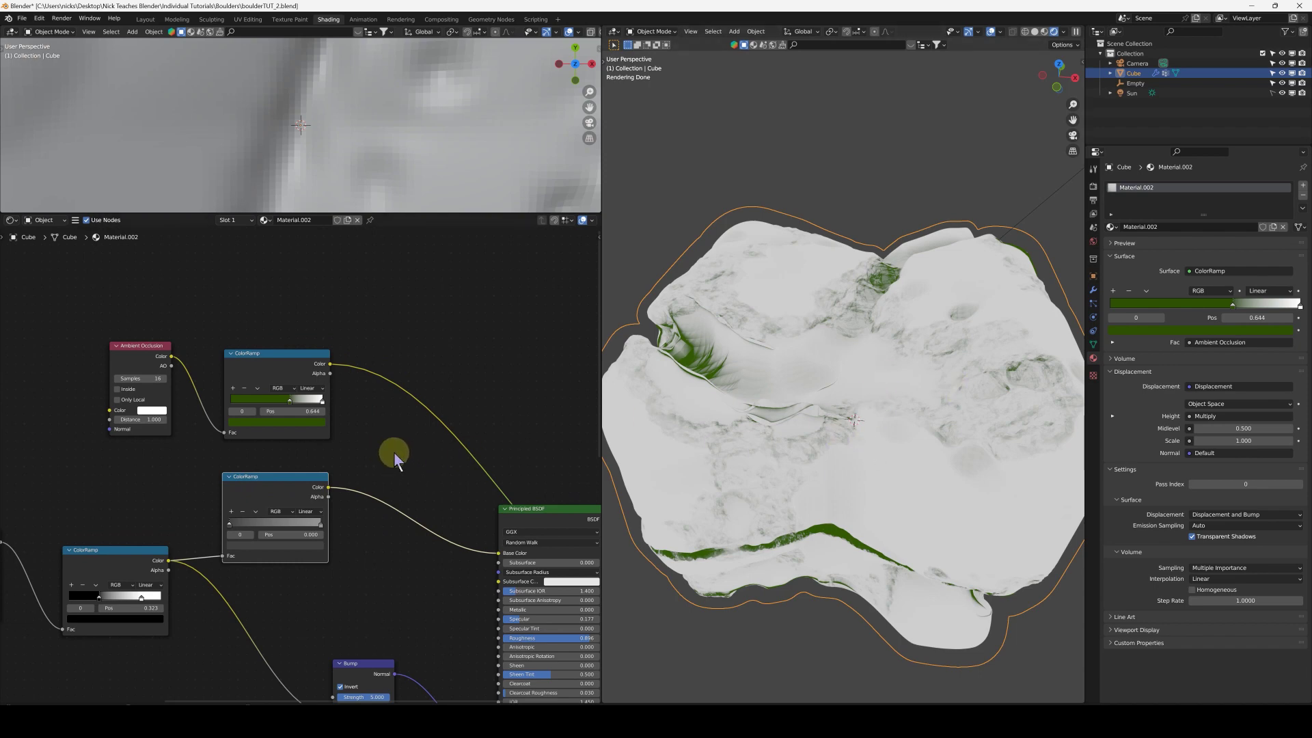
{"action": "key", "text": "shift+a"}
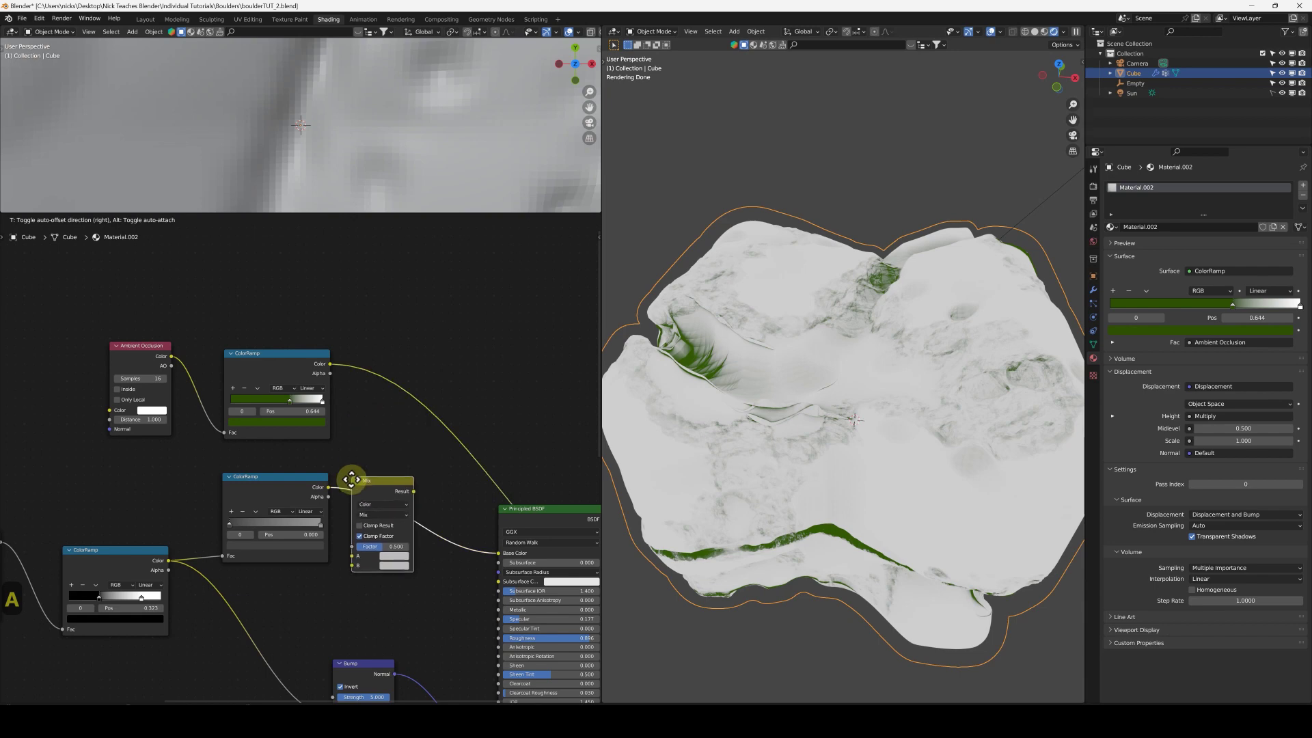
{"action": "left_click", "coordinate": [409, 484]}
{"action": "left_click_drag", "start_coordinate": [408, 479], "coordinate": [412, 456]}
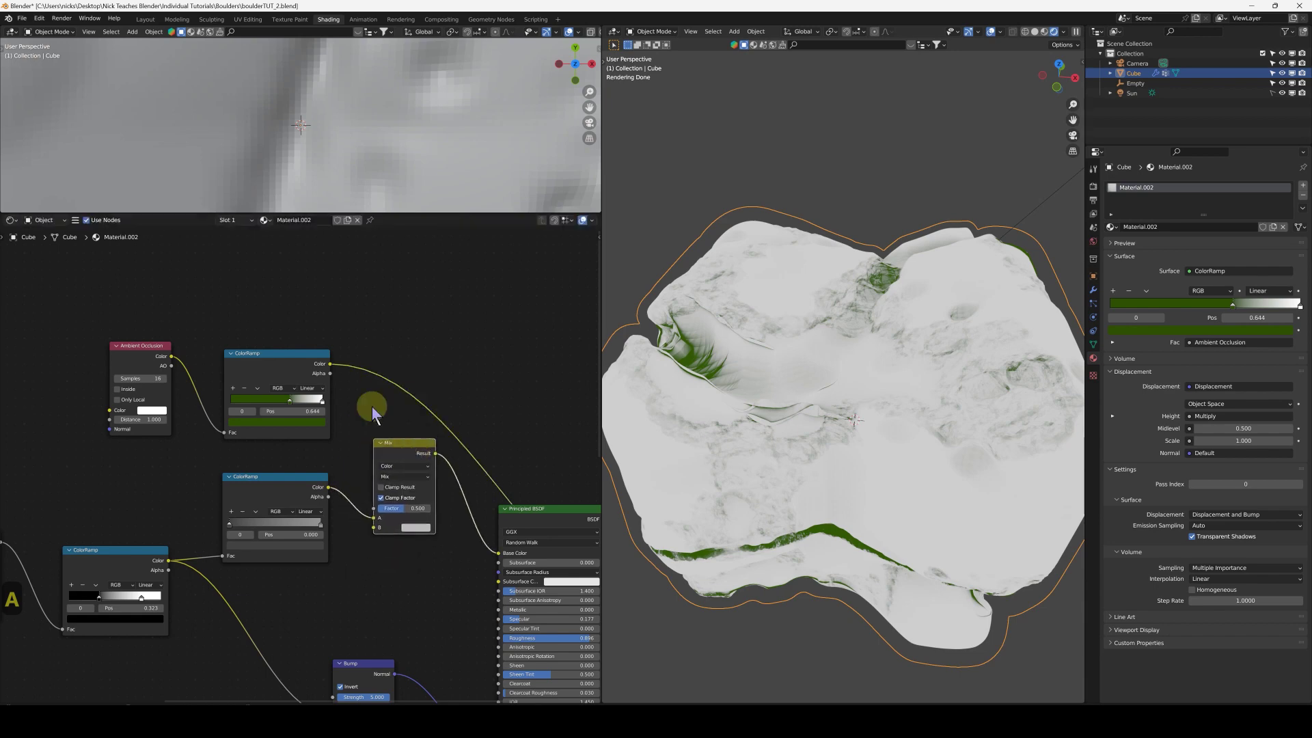
{"action": "left_click_drag", "start_coordinate": [330, 365], "coordinate": [374, 526]}
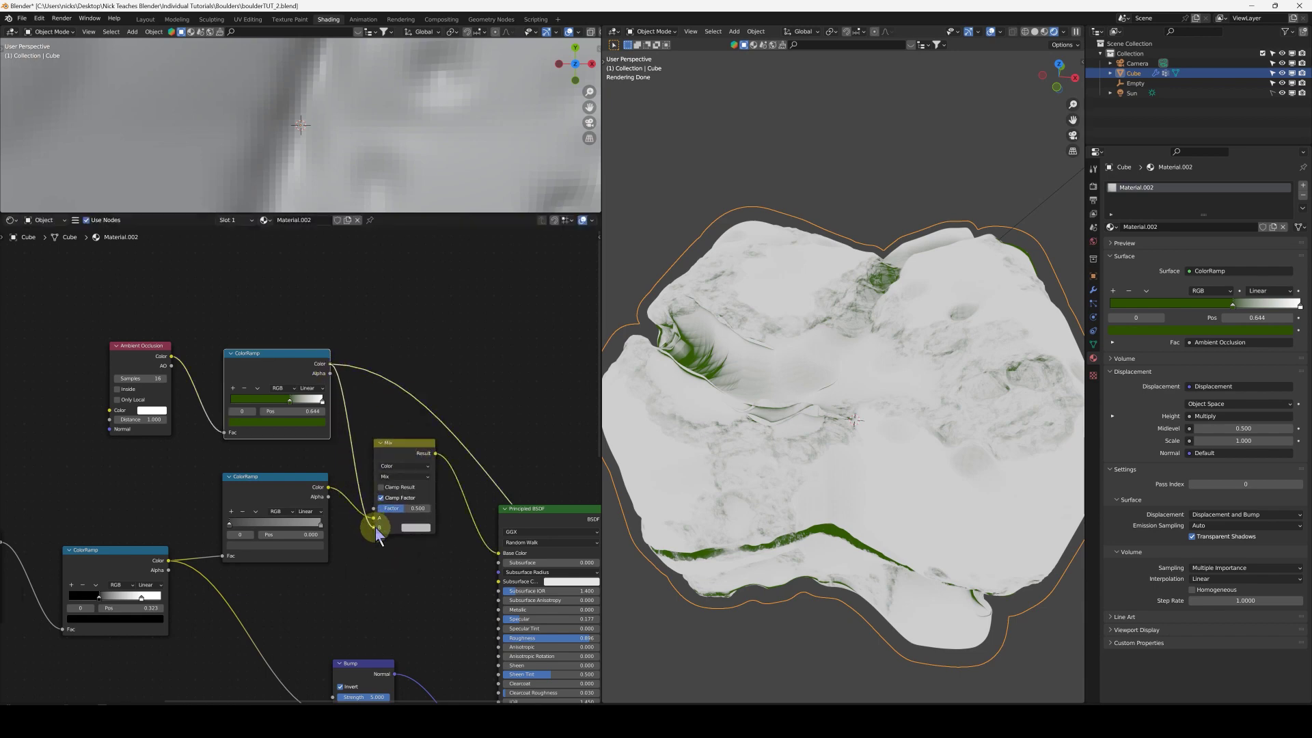
- Set the mix node to Multiply with factor 1.000 and preview the Principled BSDF on the boulder
{"action": "left_click", "coordinate": [403, 476]}
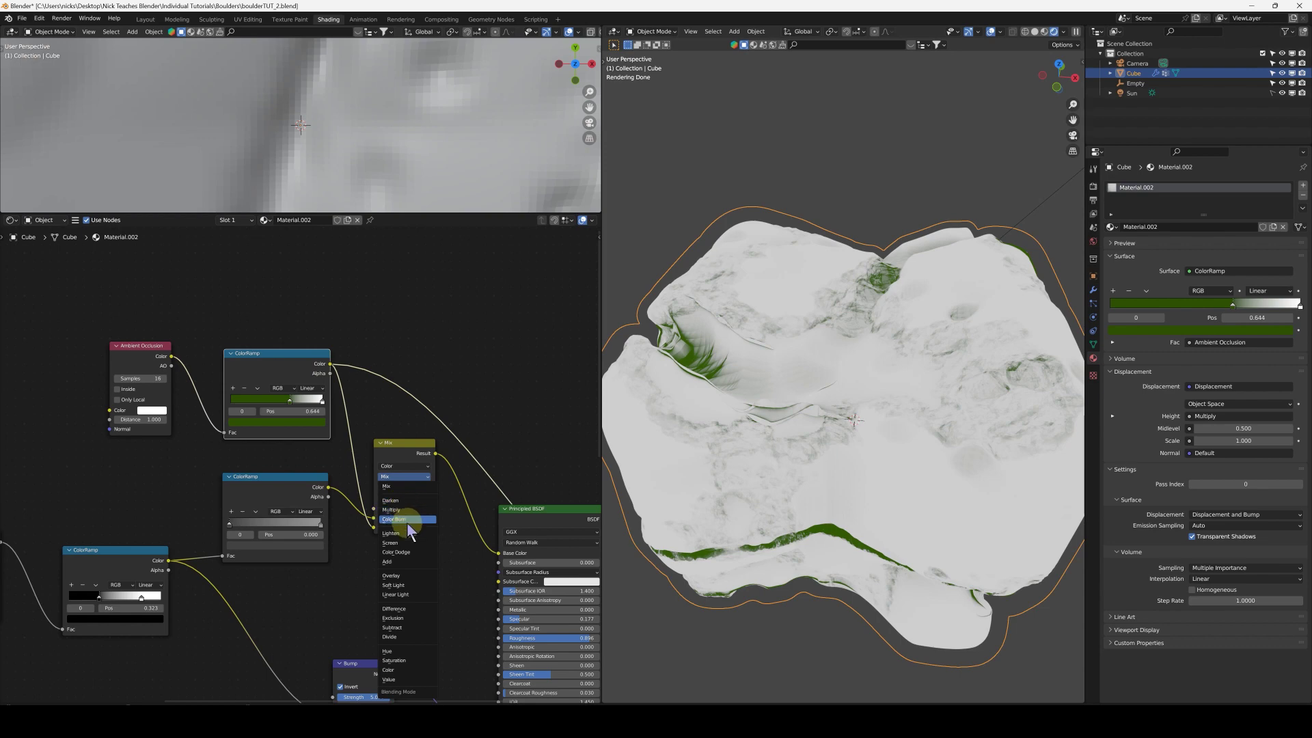
{"action": "left_click", "coordinate": [410, 510]}
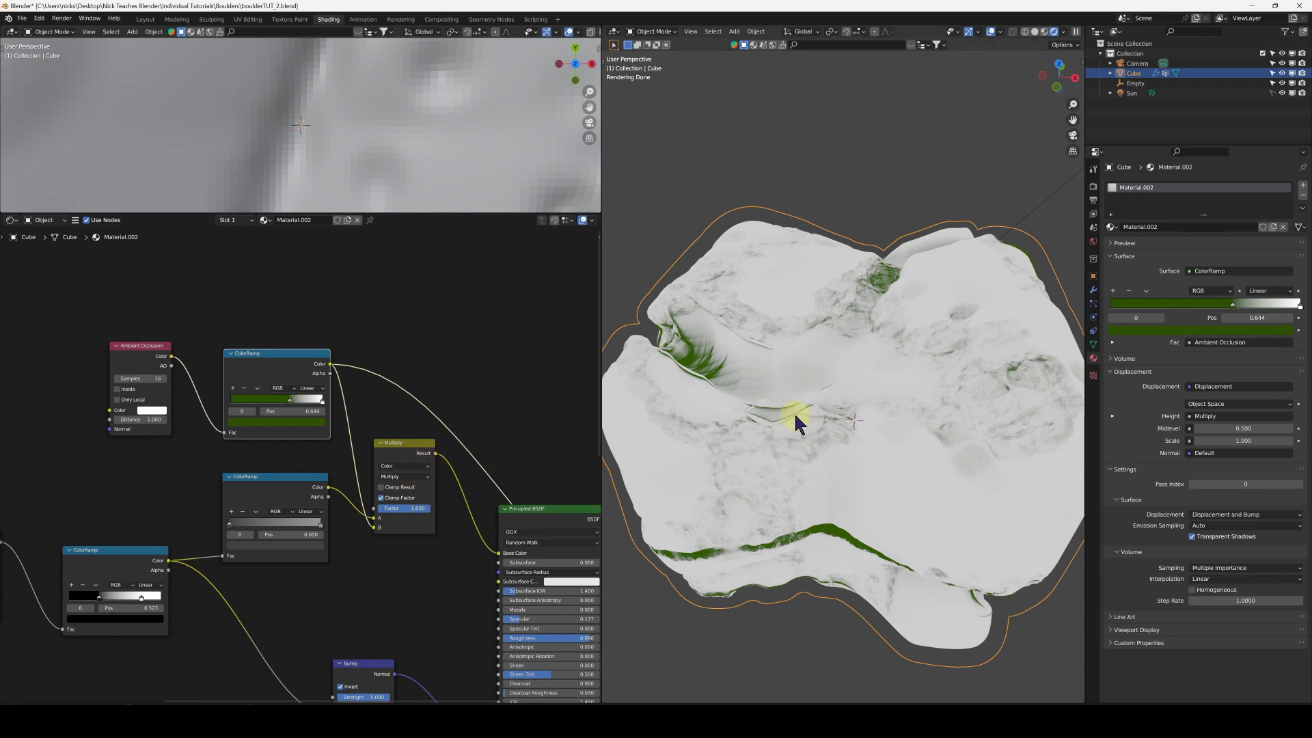
{"action": "middle_click_drag", "start_coordinate": [417, 514], "coordinate": [365, 467]}
{"action": "left_click", "coordinate": [473, 464], "text": "ctrl+shift"}
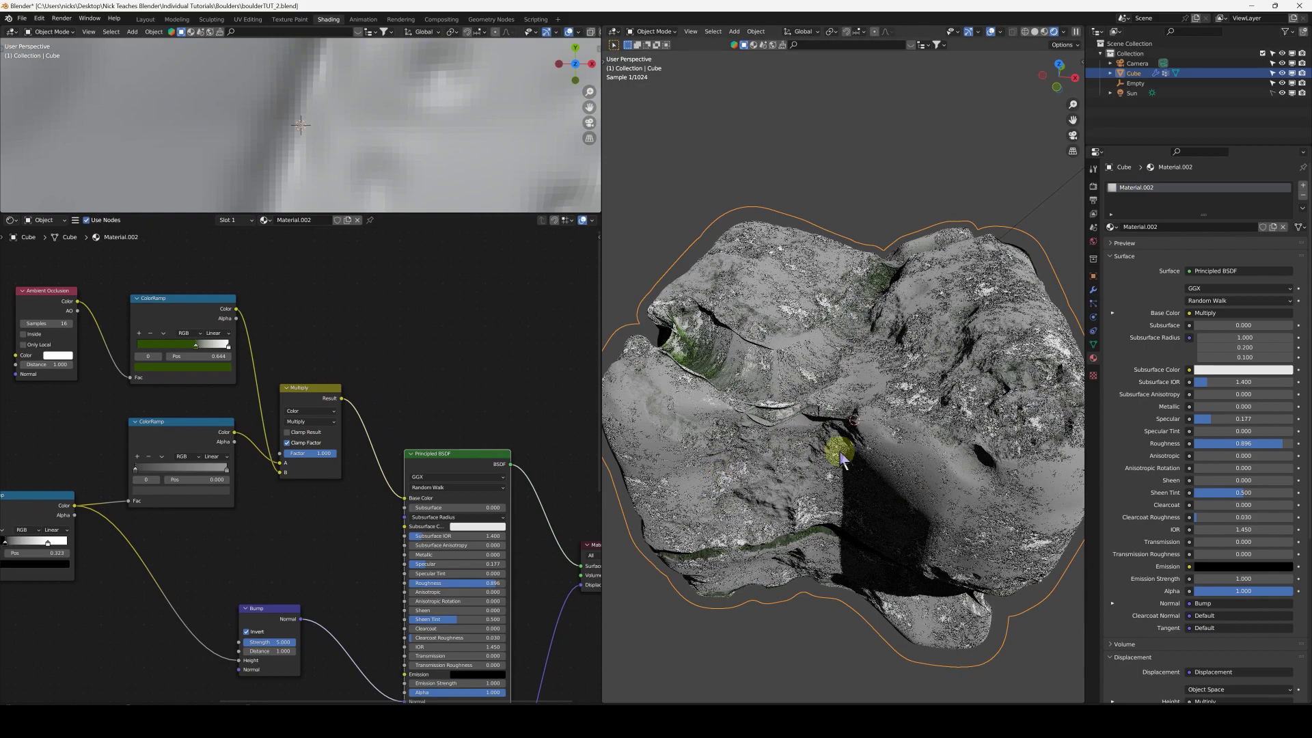
{"action": "middle_click_drag", "start_coordinate": [808, 449], "coordinate": [755, 459]}
{"action": "middle_click_drag", "start_coordinate": [781, 394], "coordinate": [809, 381]}
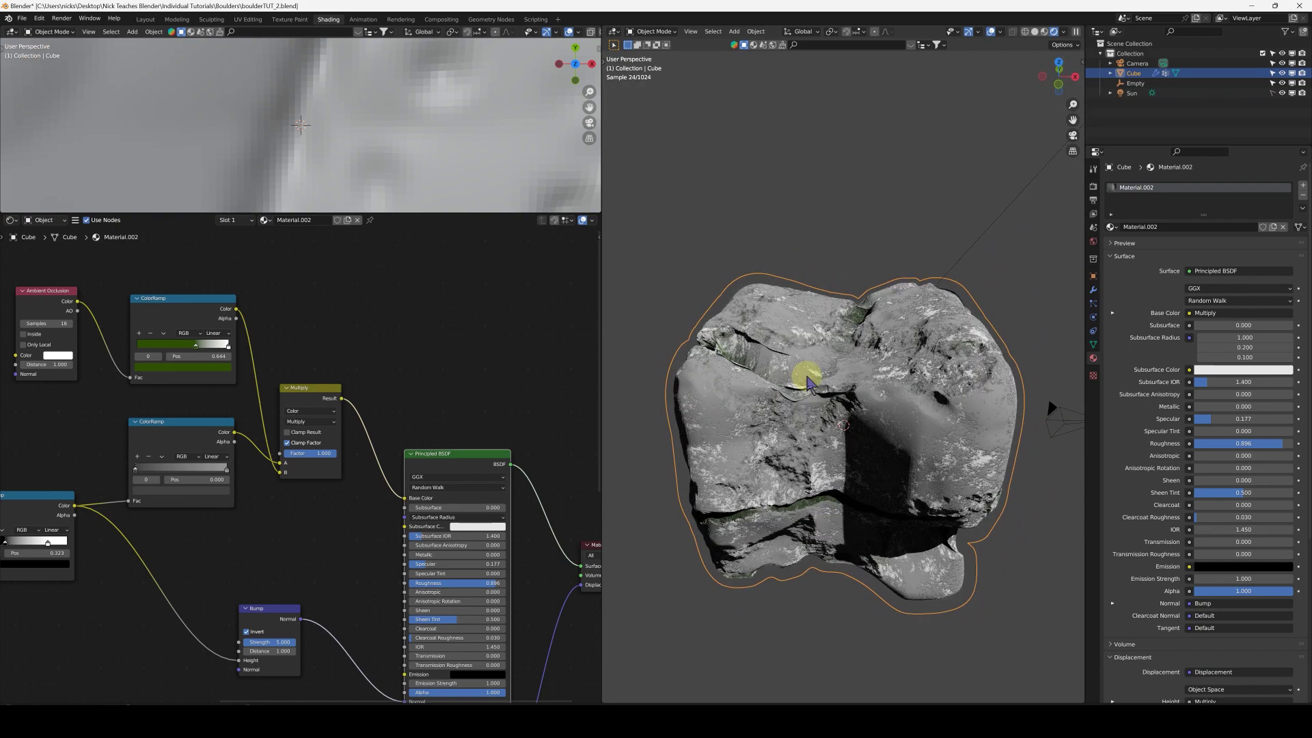
{"action": "middle_click_drag", "start_coordinate": [810, 405], "coordinate": [752, 403]}
- Move the Ambient Occlusion, Musgrave, ColorRamp and color Multiply nodes away from the Principled BSDF to make room between them
{"action": "scroll", "coordinate": [311, 477], "scroll_direction": "down", "scroll_amount": 3}
{"action": "scroll", "coordinate": [328, 457], "scroll_direction": "left", "scroll_amount": 5, "text": "ctrl"}
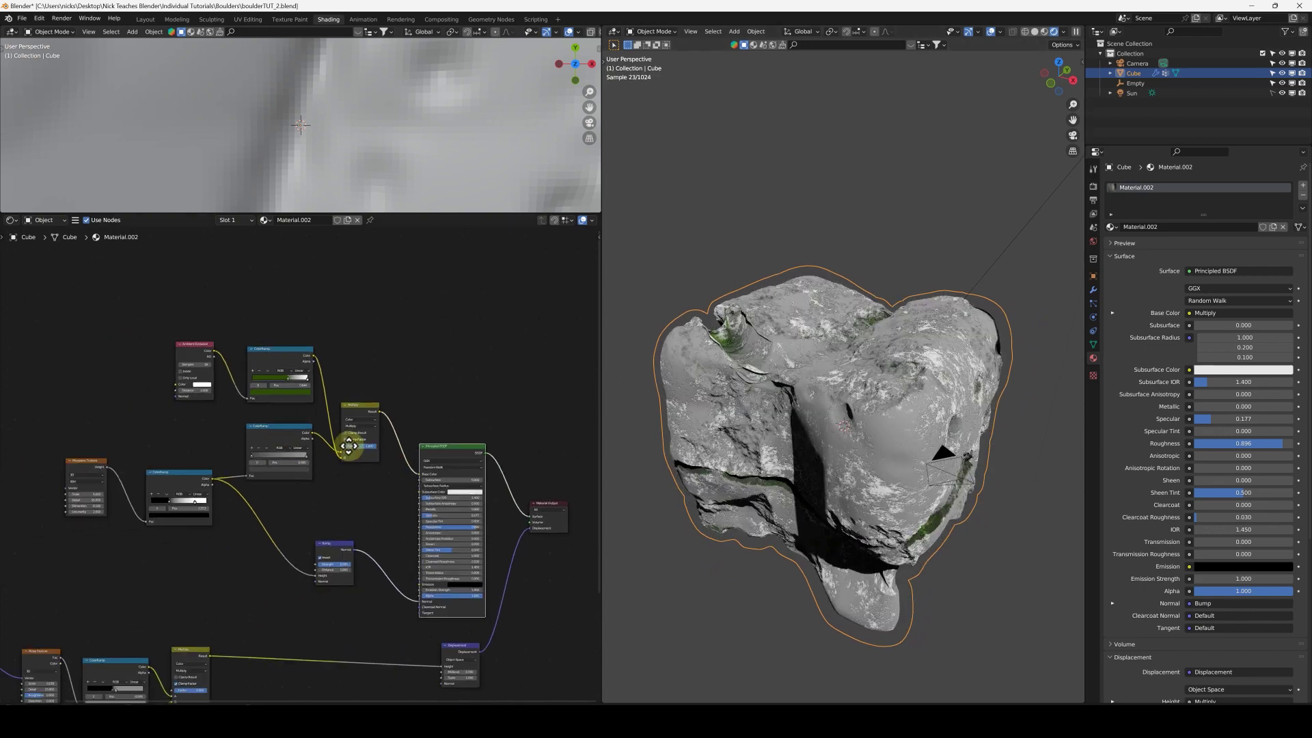
{"action": "left_click_drag", "start_coordinate": [190, 324], "coordinate": [529, 475]}
{"action": "key", "text": "g"}
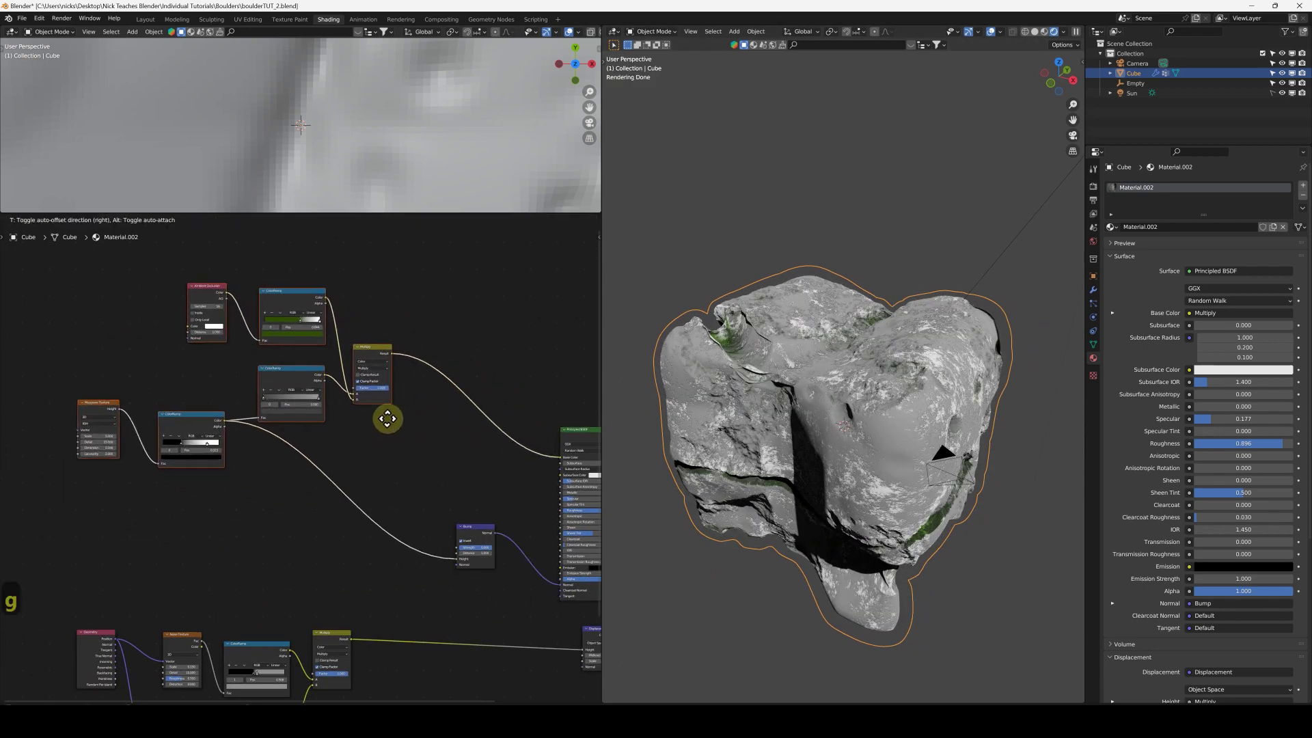
{"action": "left_click", "coordinate": [377, 422]}
{"action": "left_click", "coordinate": [260, 533]}
{"action": "scroll", "coordinate": [363, 438], "scroll_direction": "down", "scroll_amount": 5, "text": "shift"}
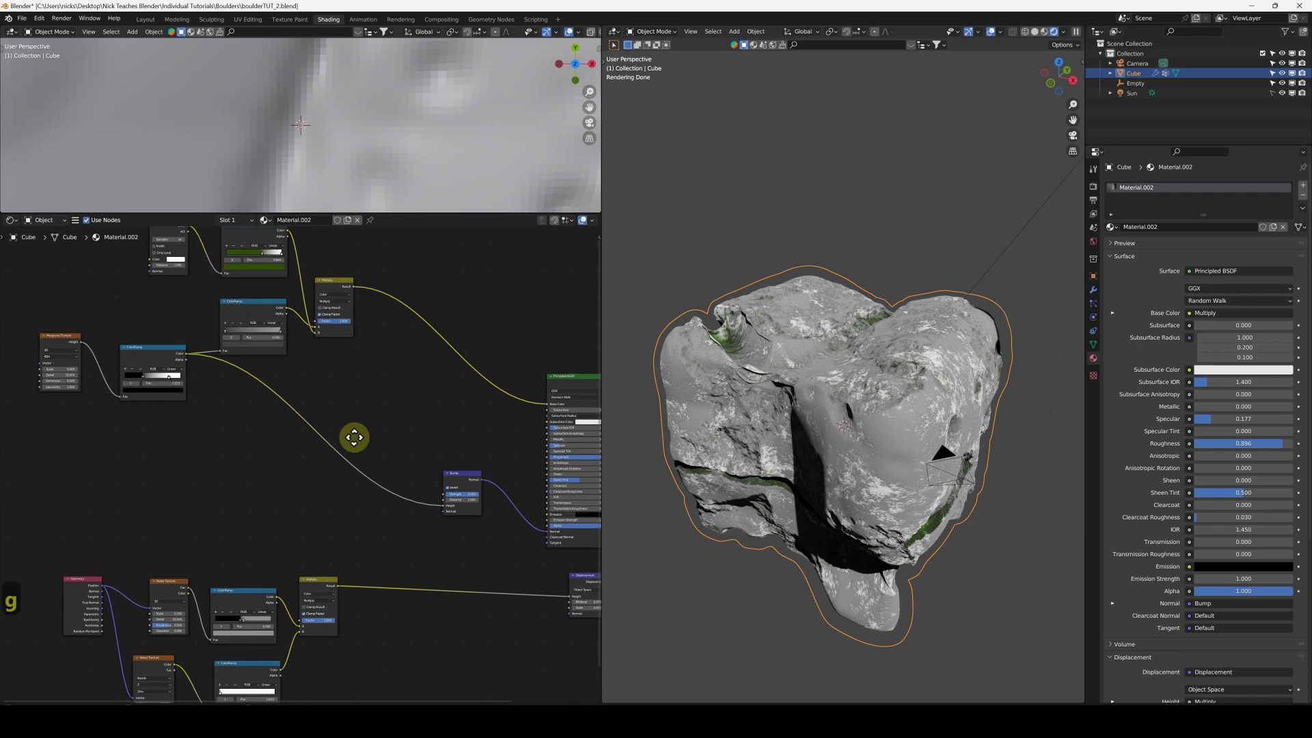
- Preview the displacement Multiply node's result on the surface and inspect its black areas
{"action": "left_click", "coordinate": [321, 501]}
{"action": "left_click", "coordinate": [321, 502], "text": "ctrl+shift"}
{"action": "middle_click_drag", "start_coordinate": [809, 395], "coordinate": [840, 425]}
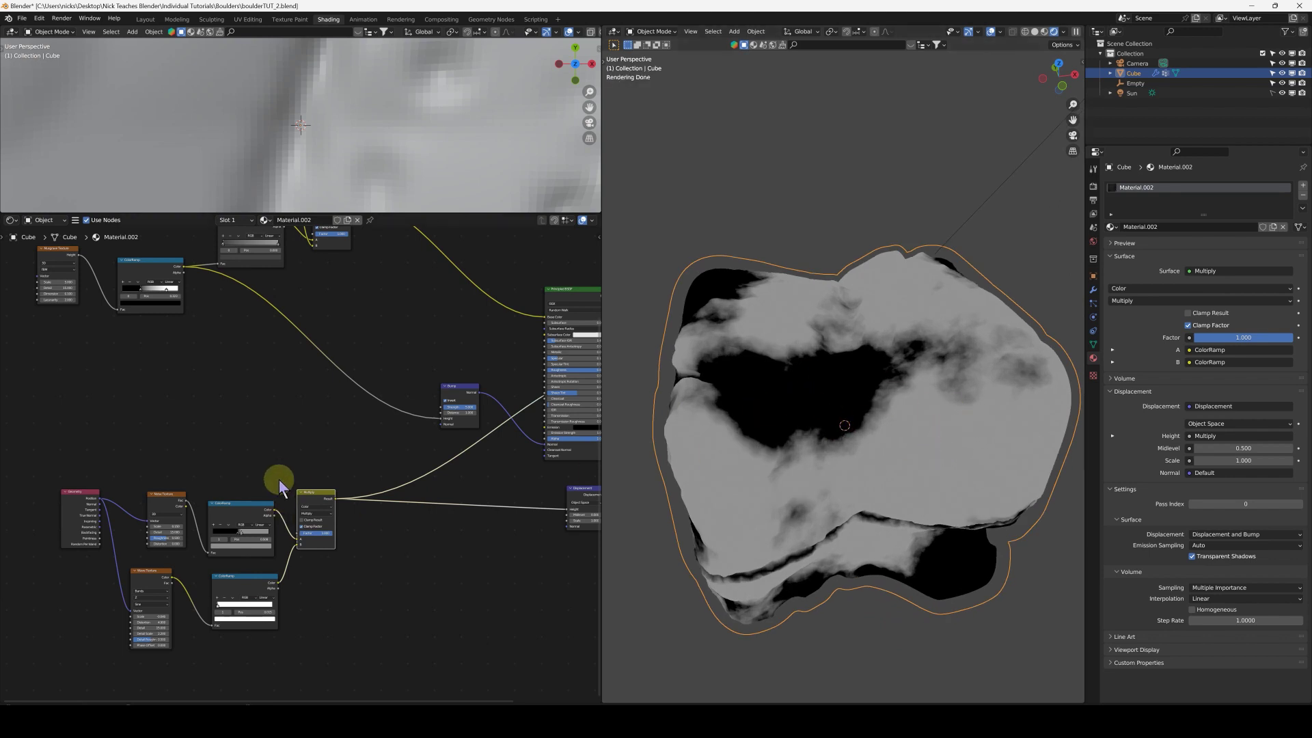
{"action": "middle_click_drag", "start_coordinate": [351, 398], "coordinate": [387, 483]}
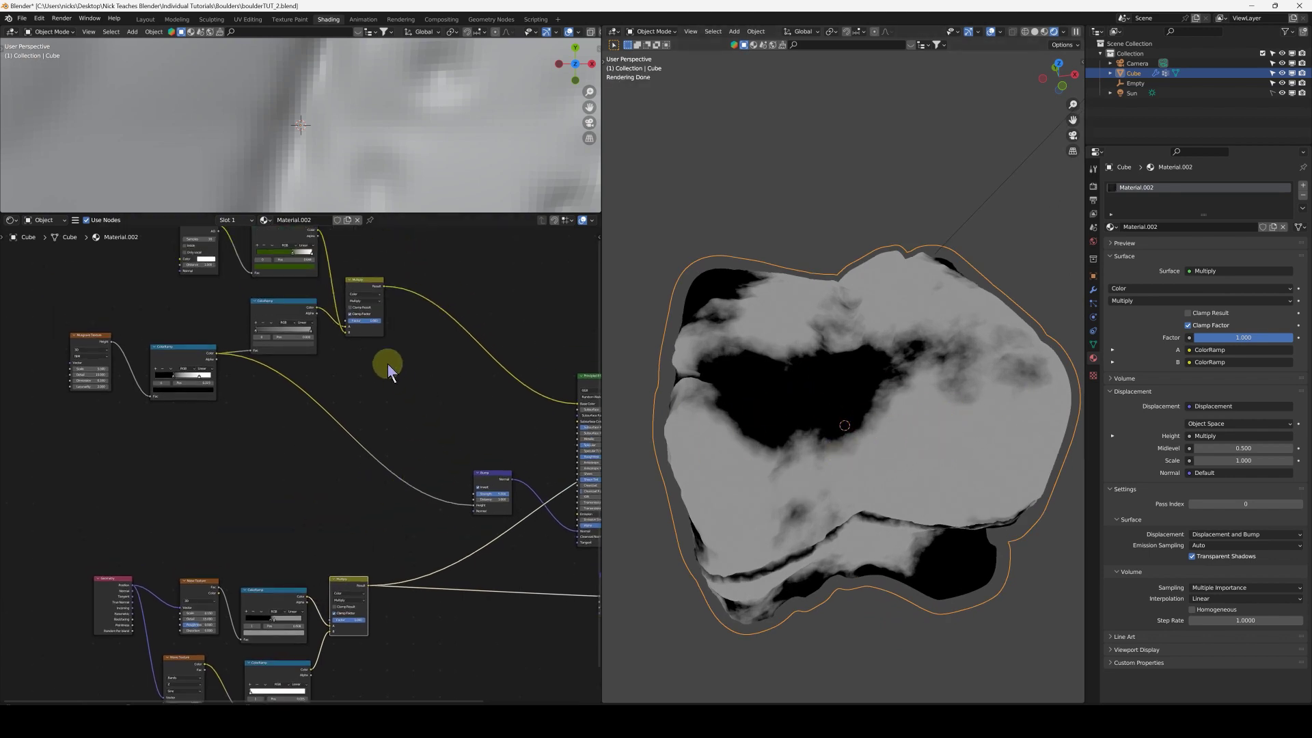
- Duplicate the noise ColorRamp above the Bump node, feed the original's Color into the copy's Fac, and reset the copy's gradient
{"action": "left_click", "coordinate": [277, 599]}
{"action": "key", "text": "shift+d"}
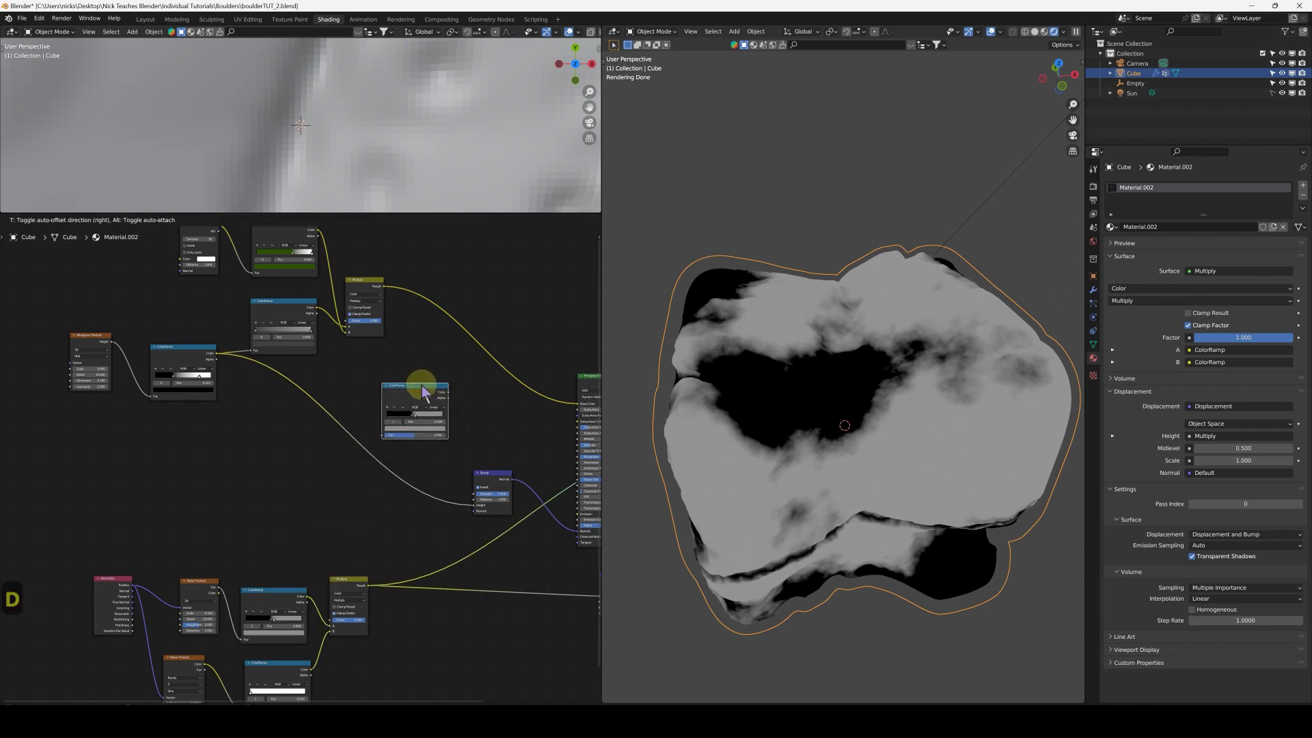
{"action": "left_click", "coordinate": [418, 383]}
{"action": "left_click_drag", "start_coordinate": [307, 599], "coordinate": [384, 441]}
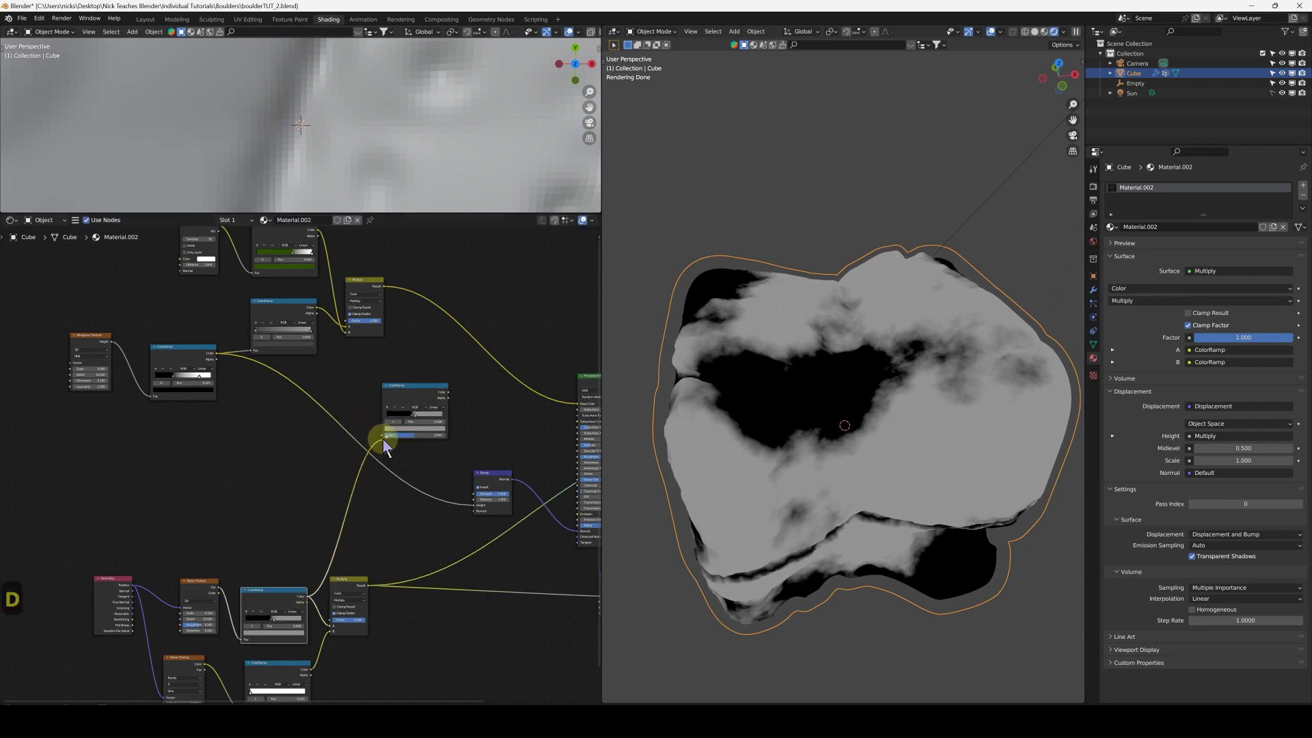
{"action": "scroll", "coordinate": [376, 478], "scroll_direction": "up", "scroll_amount": 5}
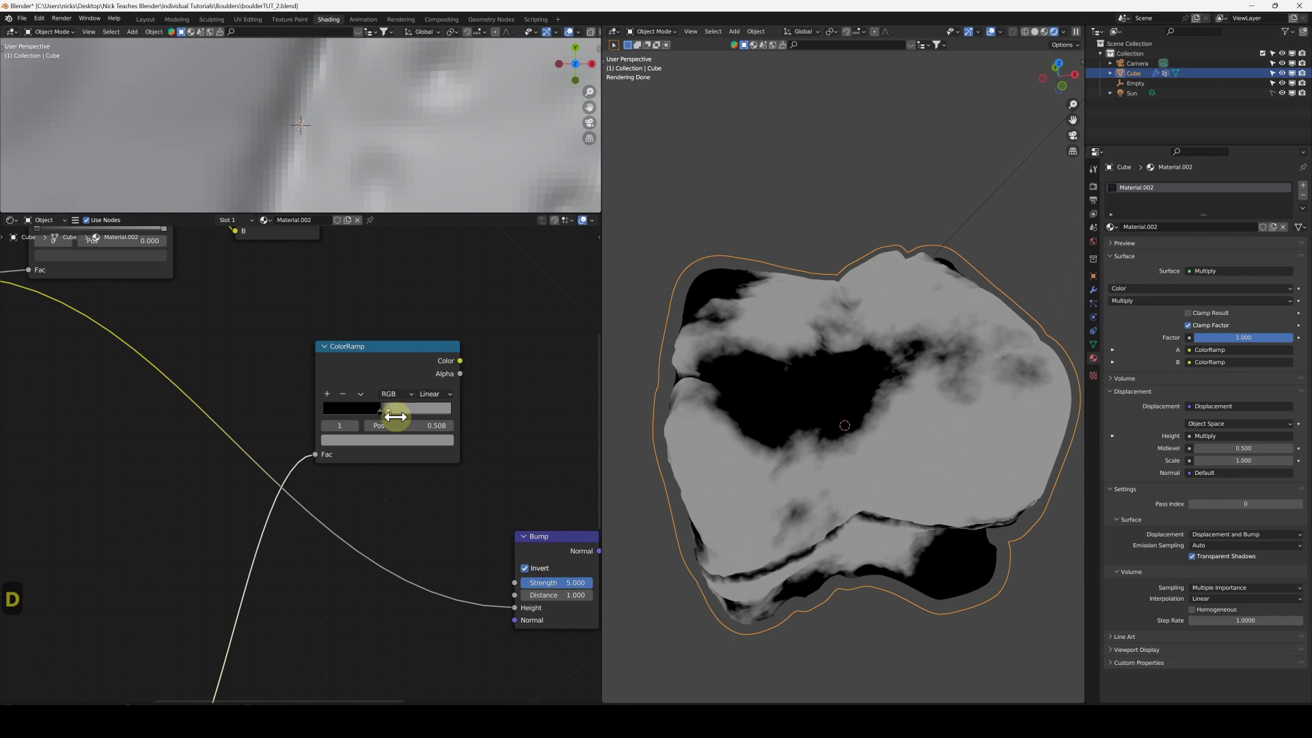
{"action": "left_click", "coordinate": [361, 395]}
{"action": "left_click", "coordinate": [408, 454]}
{"action": "middle_click_drag", "start_coordinate": [387, 453], "coordinate": [382, 482]}
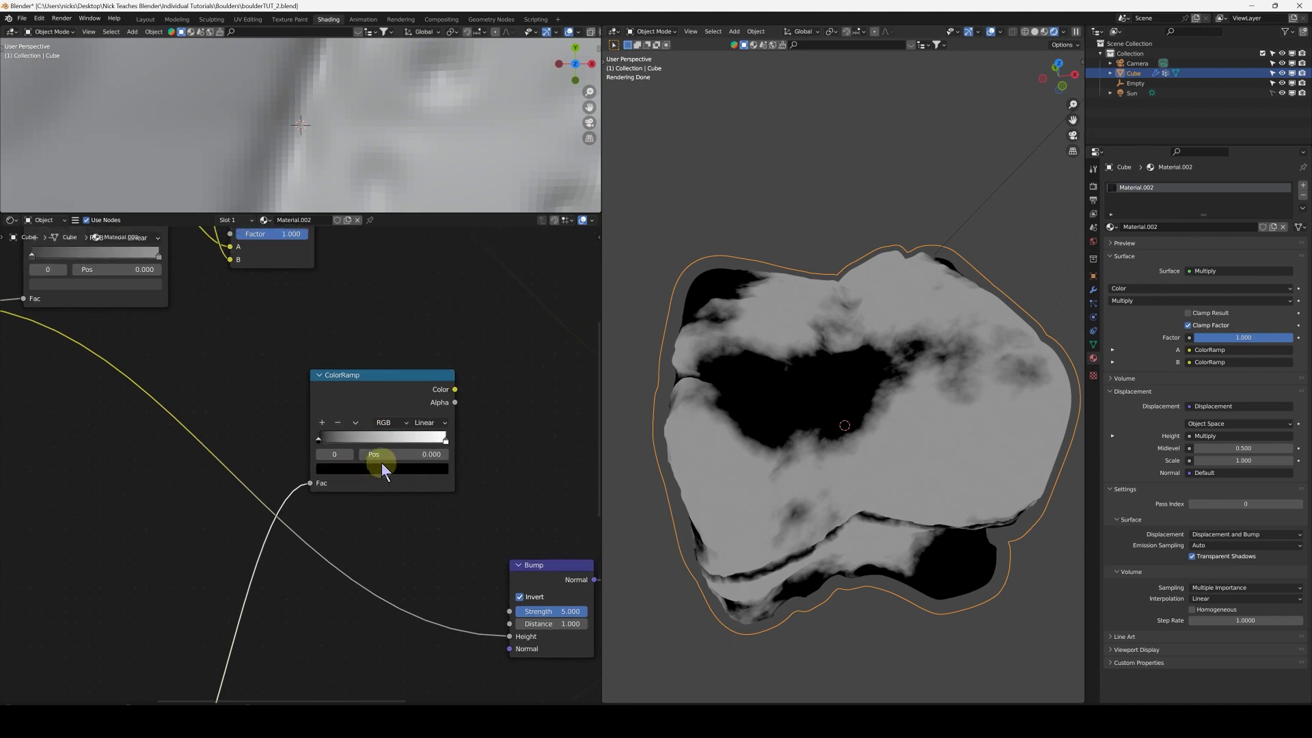
- Color the copied ramp's black stop dark brown with hue 0.051, saturation 0.884 and value 0.055, and preview that ramp on the surface
{"action": "left_click", "coordinate": [400, 470]}
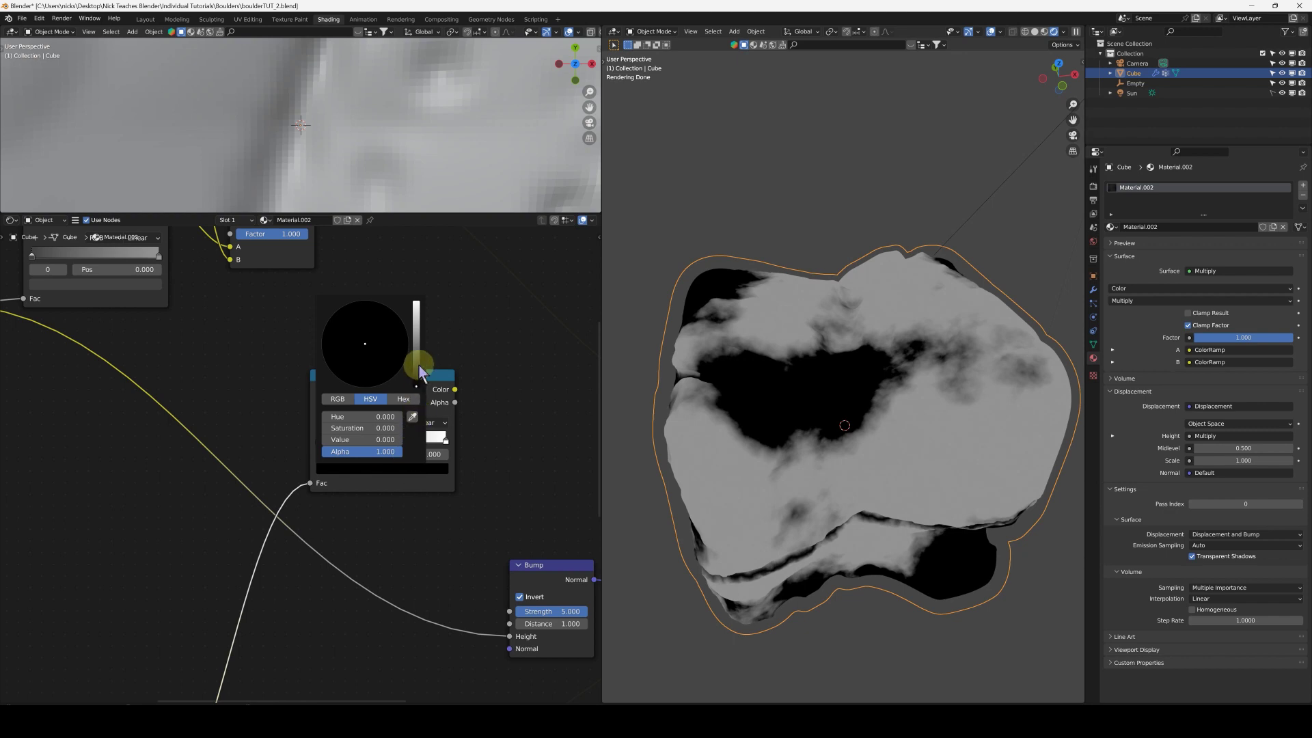
{"action": "left_click_drag", "start_coordinate": [419, 372], "coordinate": [416, 364]}
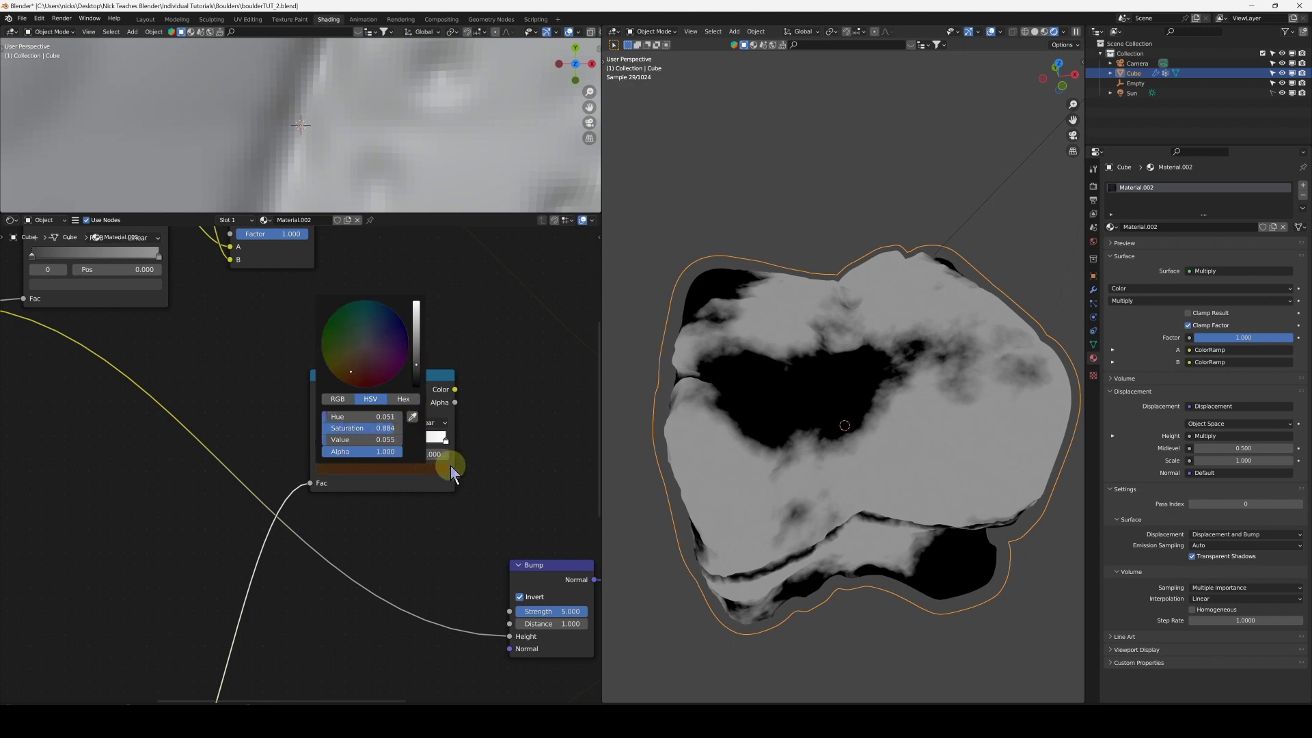
{"action": "middle_click_drag", "start_coordinate": [404, 352], "coordinate": [418, 504]}
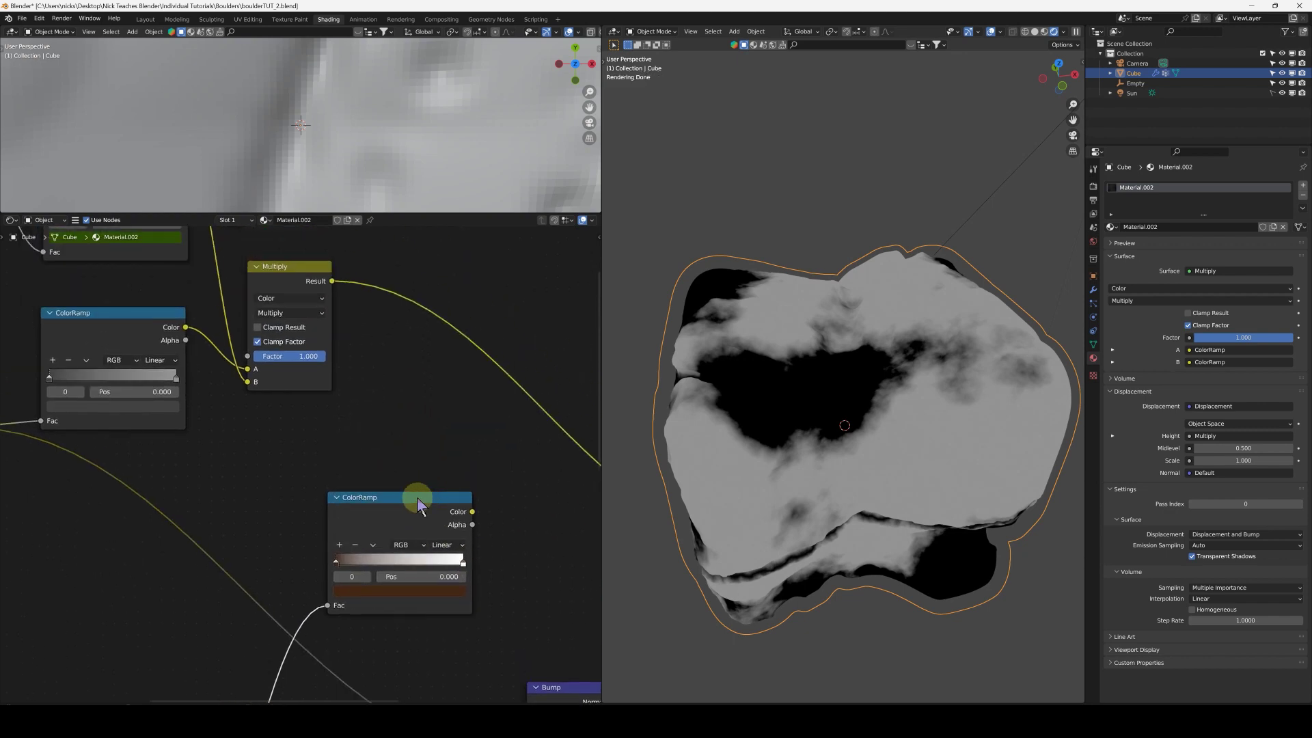
{"action": "left_click_drag", "start_coordinate": [418, 503], "coordinate": [405, 449]}
{"action": "left_click", "coordinate": [404, 449], "text": "ctrl+shift"}
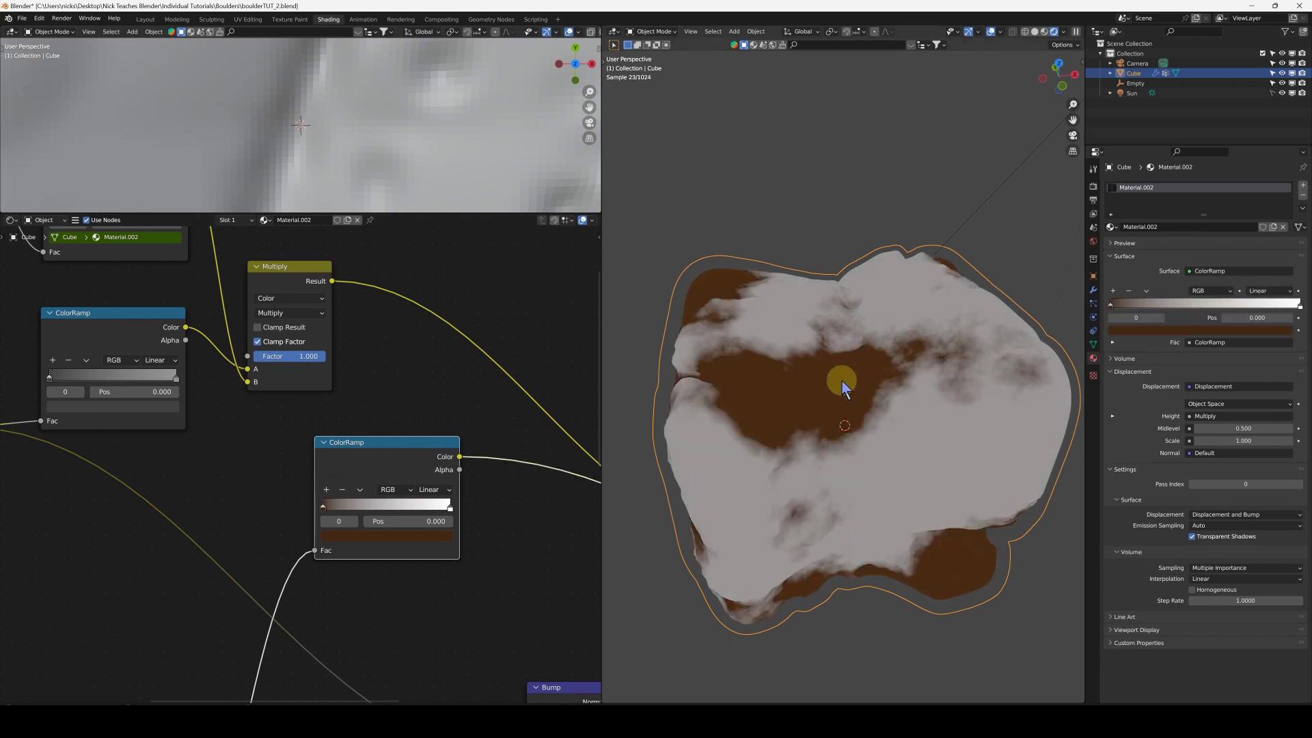
- Duplicate the color Multiply node into its link to Base Color, and connect the brown ramp's Color to the copy's B input
{"action": "scroll", "coordinate": [424, 496], "scroll_direction": "down", "scroll_amount": 2}
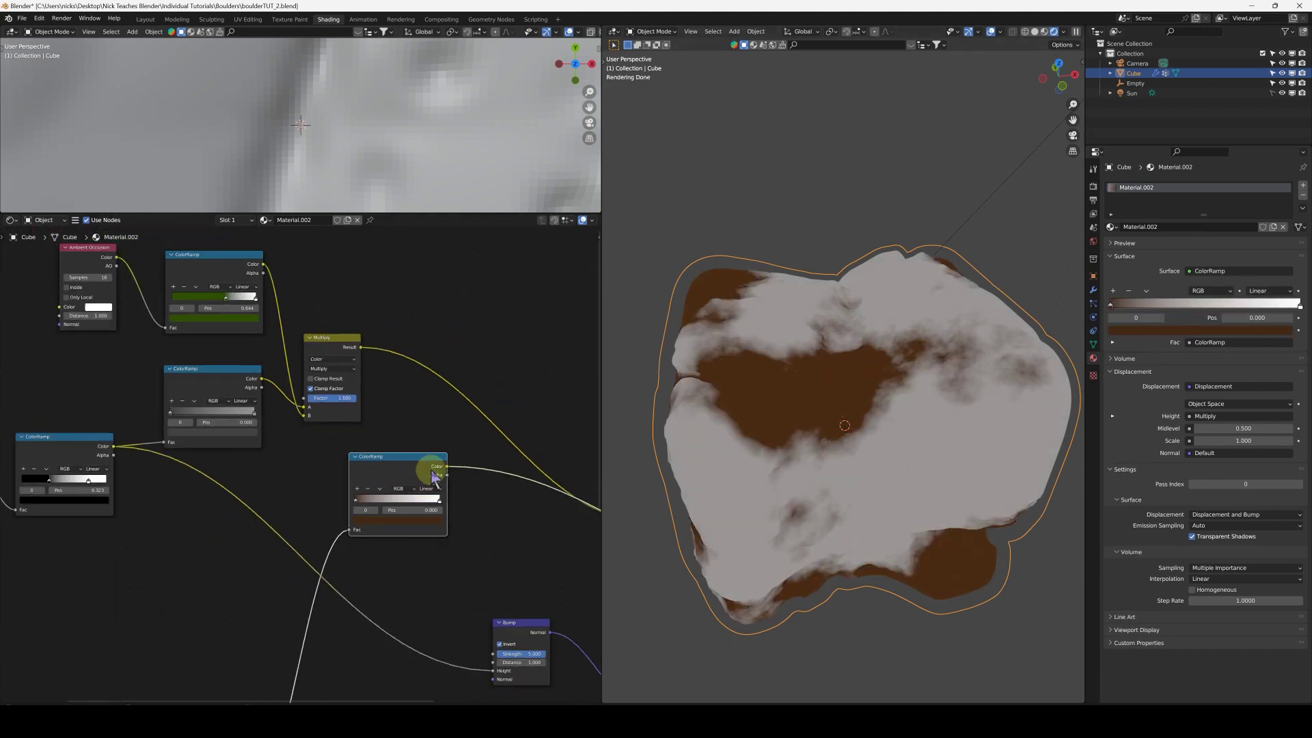
{"action": "left_click_drag", "start_coordinate": [335, 337], "coordinate": [375, 325]}
{"action": "middle_click_drag", "start_coordinate": [375, 325], "coordinate": [345, 381]}
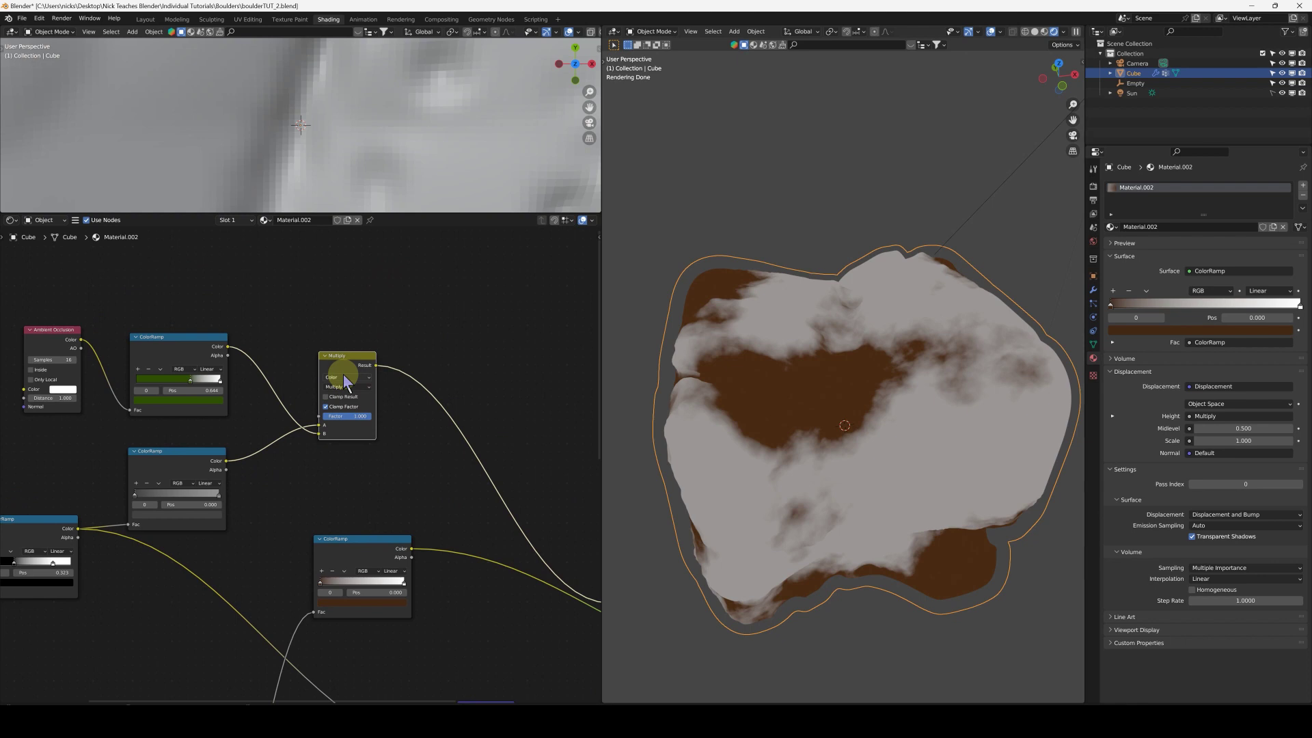
{"action": "key", "text": "shift+d"}
{"action": "left_click", "coordinate": [460, 391]}
{"action": "scroll", "coordinate": [461, 526], "scroll_direction": "up", "scroll_amount": 2}
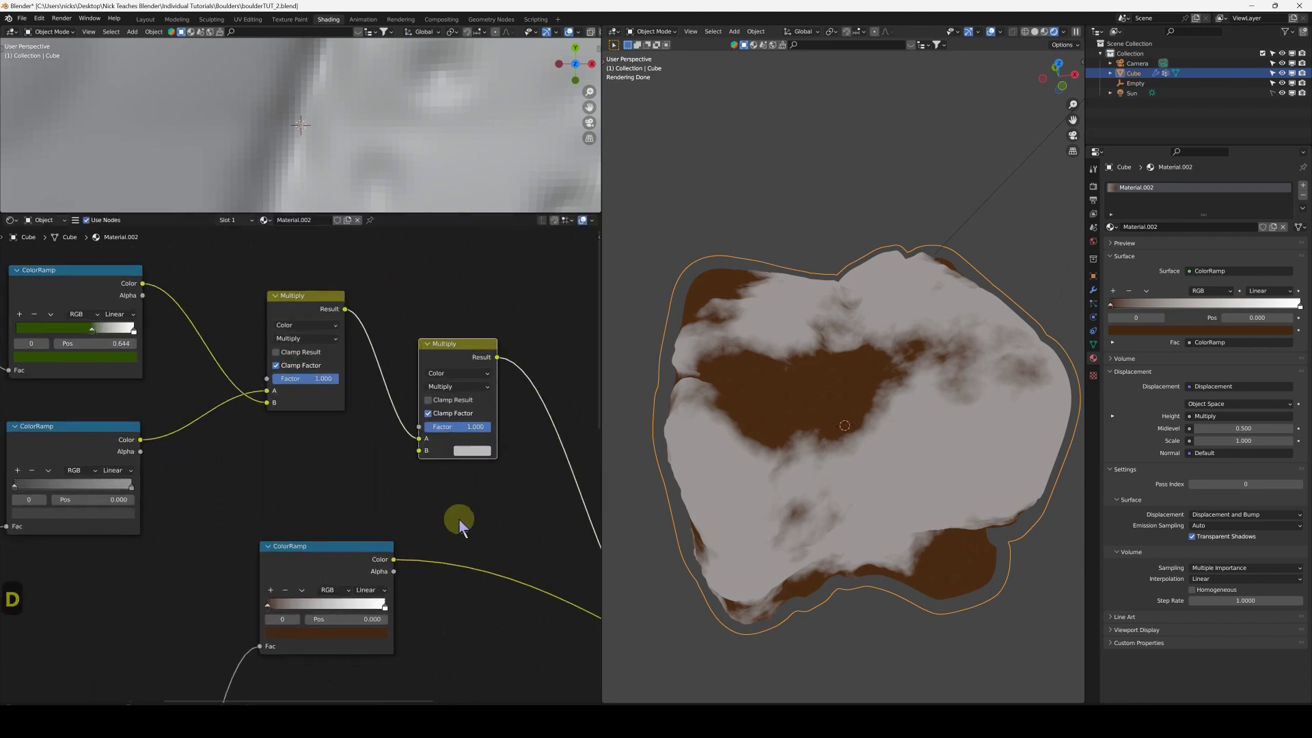
{"action": "left_click_drag", "start_coordinate": [387, 559], "coordinate": [397, 556]}
{"action": "left_click_drag", "start_coordinate": [425, 458], "coordinate": [425, 457]}
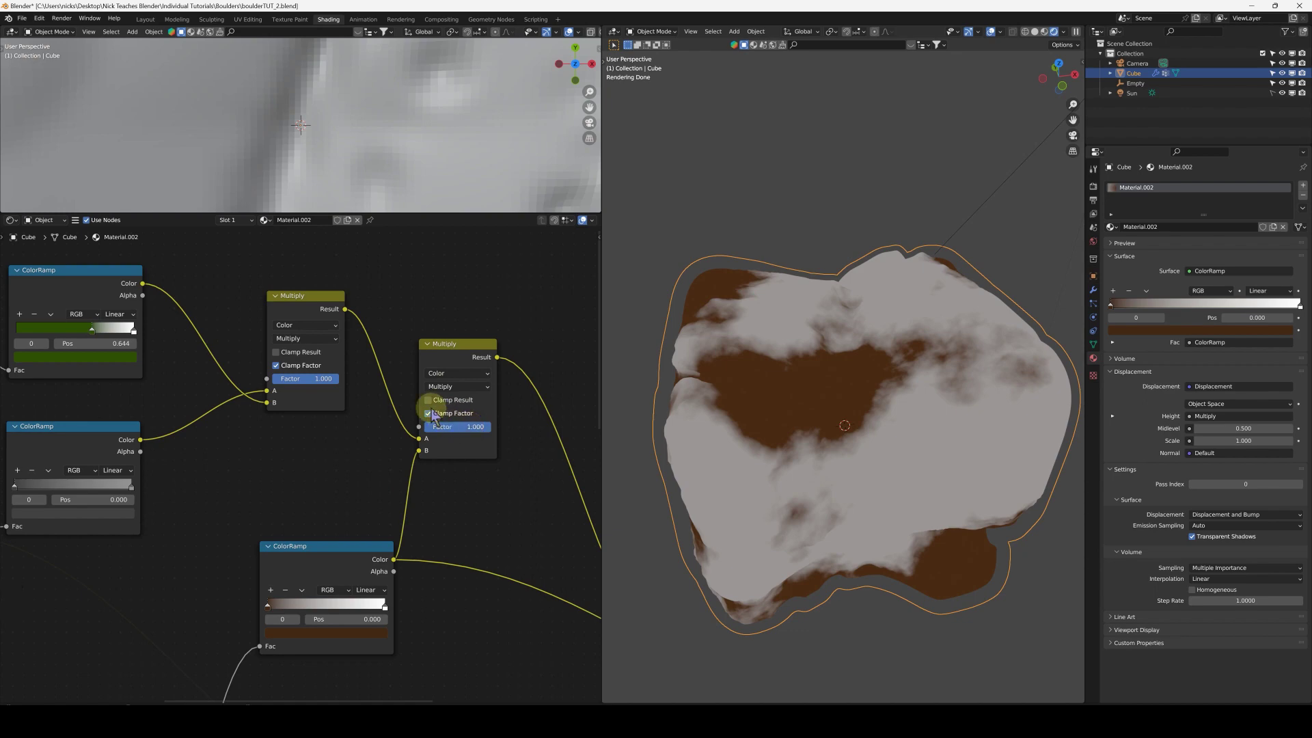
- Preview the Principled BSDF on the boulder again
{"action": "scroll", "coordinate": [463, 521], "scroll_direction": "right", "scroll_amount": 5, "text": "ctrl"}
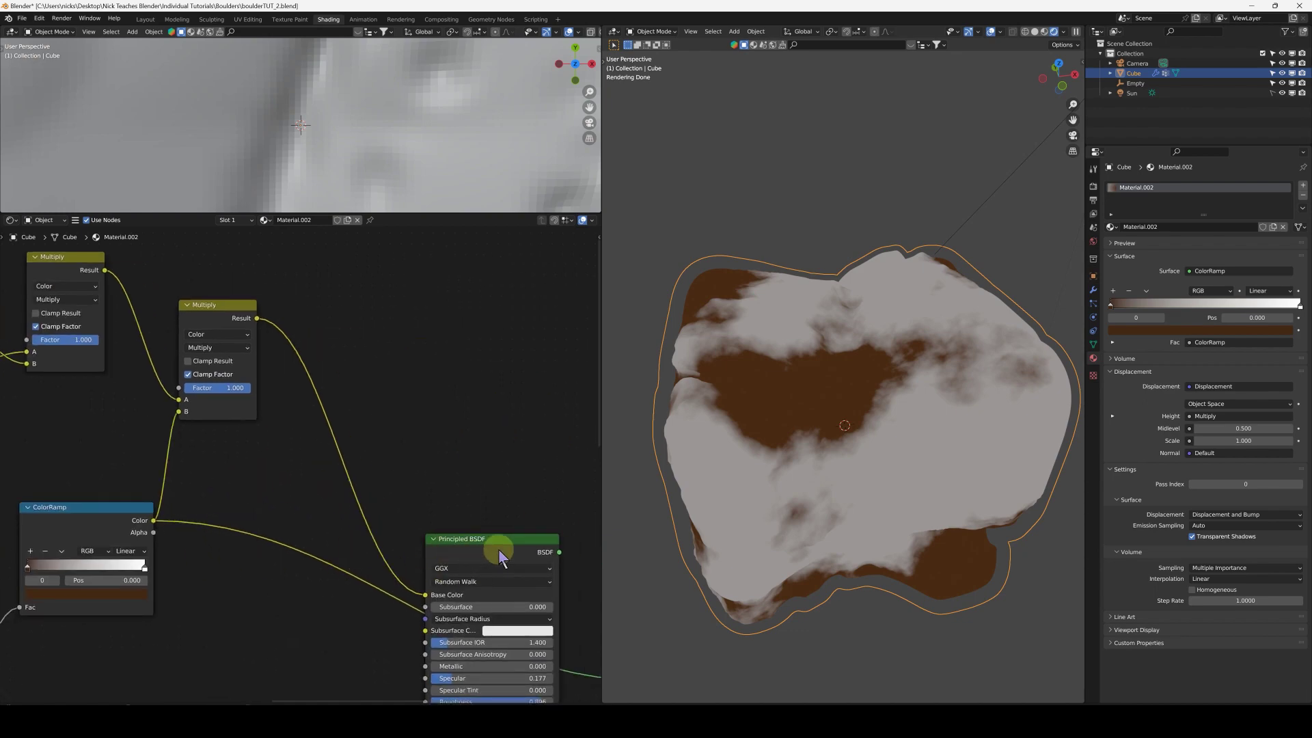
{"action": "left_click", "coordinate": [499, 557], "text": "ctrl+shift"}
{"action": "middle_click_drag", "start_coordinate": [845, 429], "coordinate": [794, 401]}
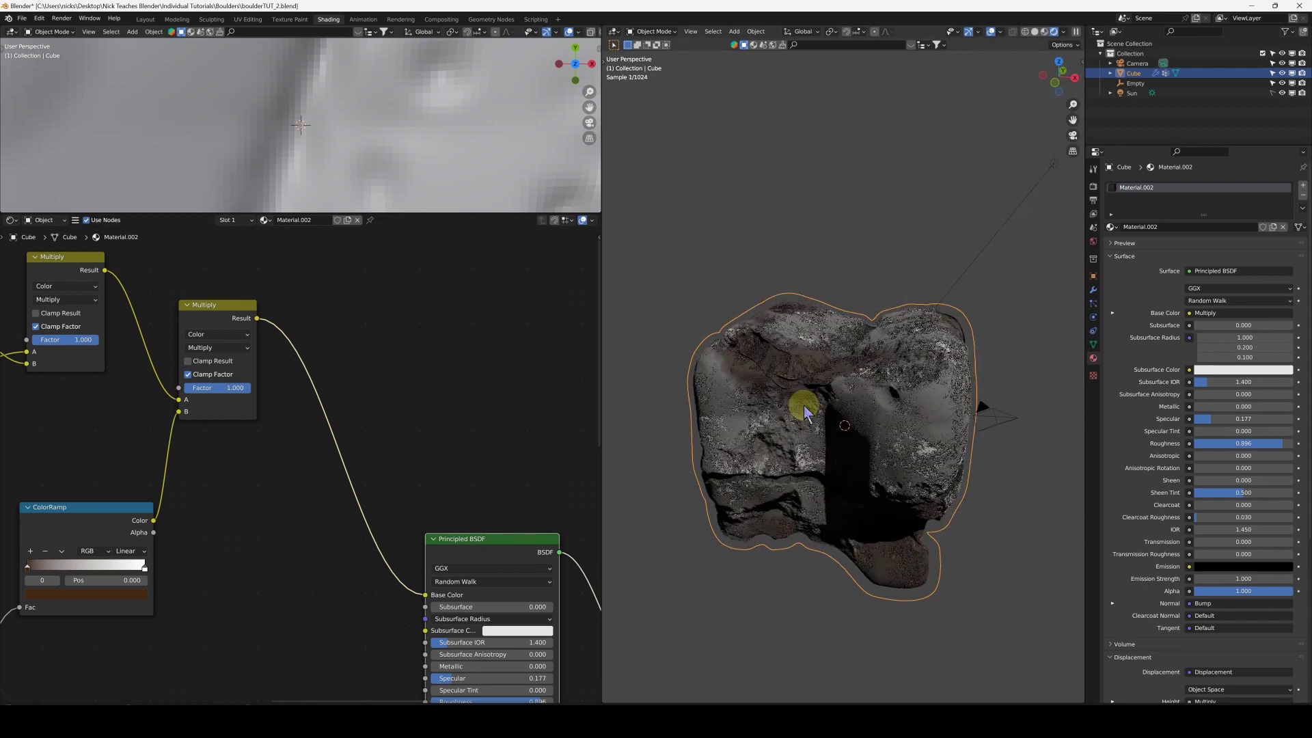
- Brighten the brown stop of the ColorRamp feeding the second color Multiply
{"action": "scroll", "coordinate": [229, 445], "scroll_direction": "up", "scroll_amount": 4}
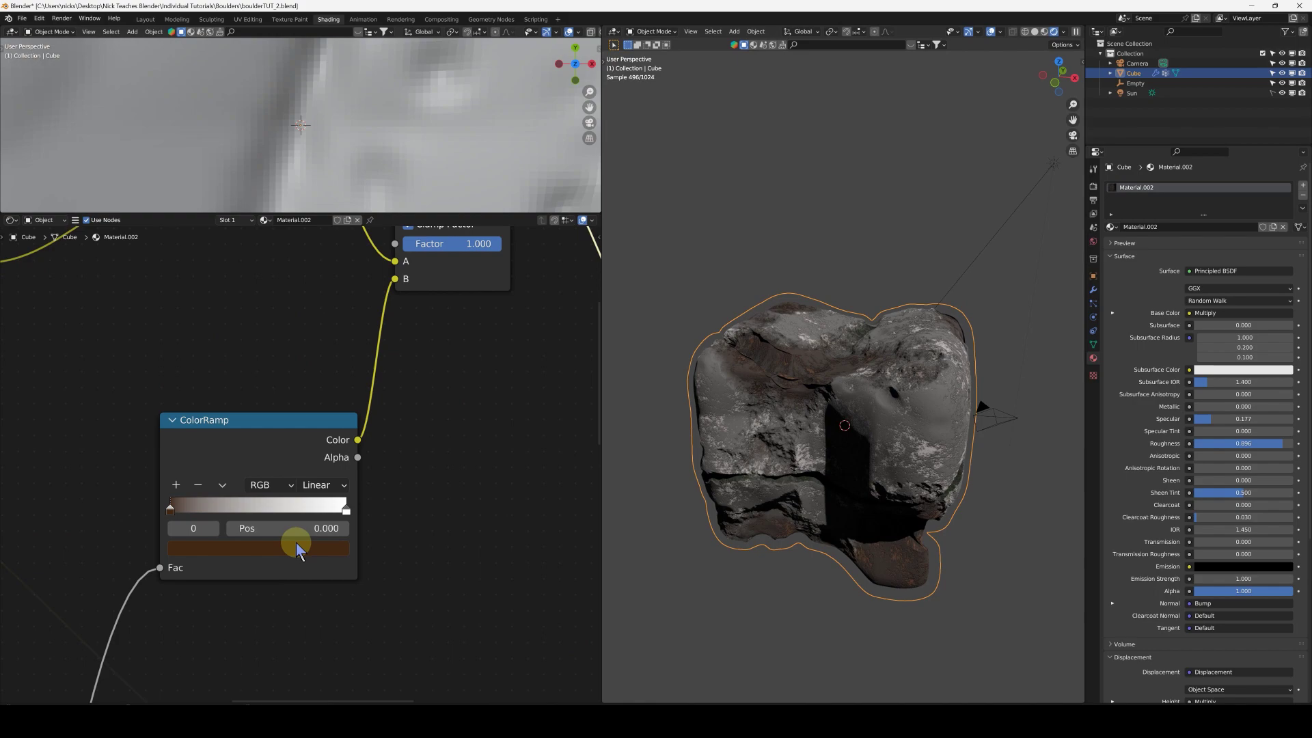
{"action": "left_click", "coordinate": [293, 548]}
{"action": "left_click_drag", "start_coordinate": [304, 400], "coordinate": [305, 376]}
{"action": "middle_click_drag", "start_coordinate": [727, 378], "coordinate": [785, 383]}
{"action": "scroll", "coordinate": [176, 586], "scroll_direction": "down", "scroll_amount": 3}
{"action": "middle_click_drag", "start_coordinate": [176, 586], "coordinate": [316, 603]}
{"action": "scroll", "coordinate": [316, 604], "scroll_direction": "down", "scroll_amount": 4}
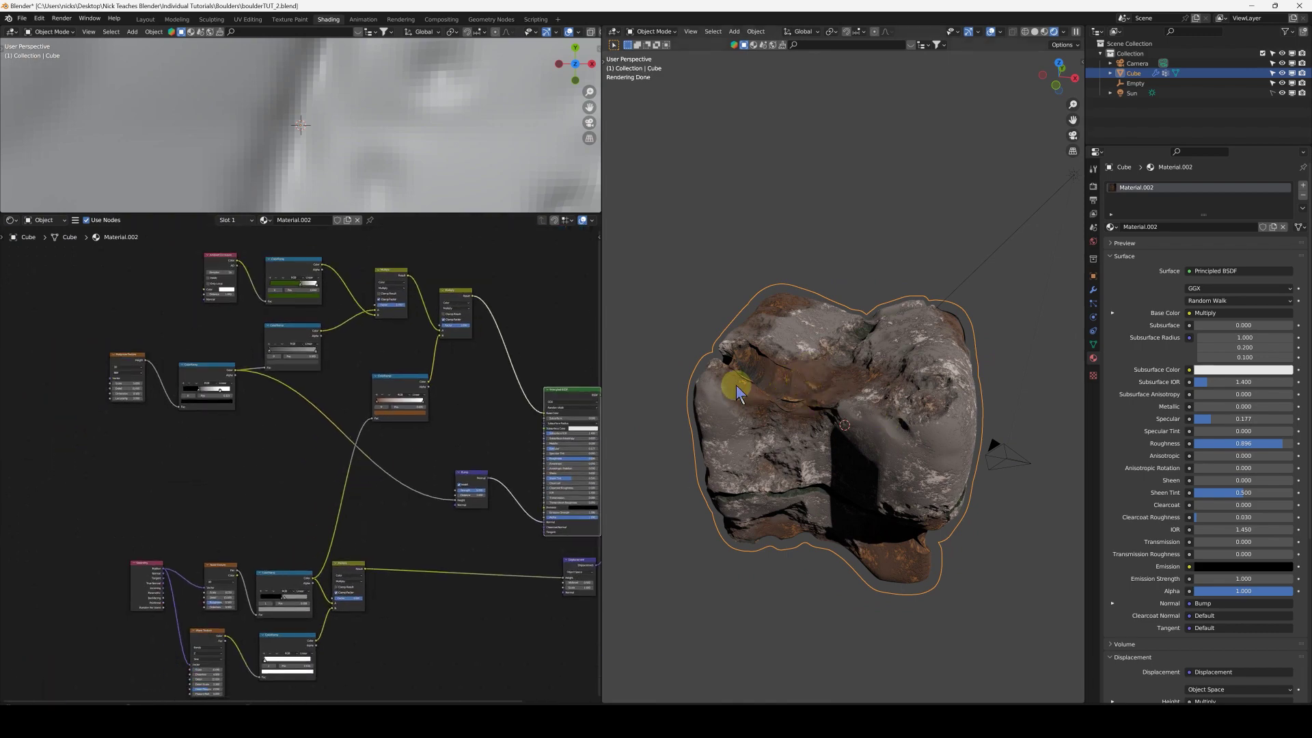
- Insert a copy of the wave ColorRamp between the displacement Multiply and the Displacement node, and reset it to the default gradient
{"action": "scroll", "coordinate": [328, 600], "scroll_direction": "up", "scroll_amount": 2}
{"action": "middle_click_drag", "start_coordinate": [328, 600], "coordinate": [342, 472]}
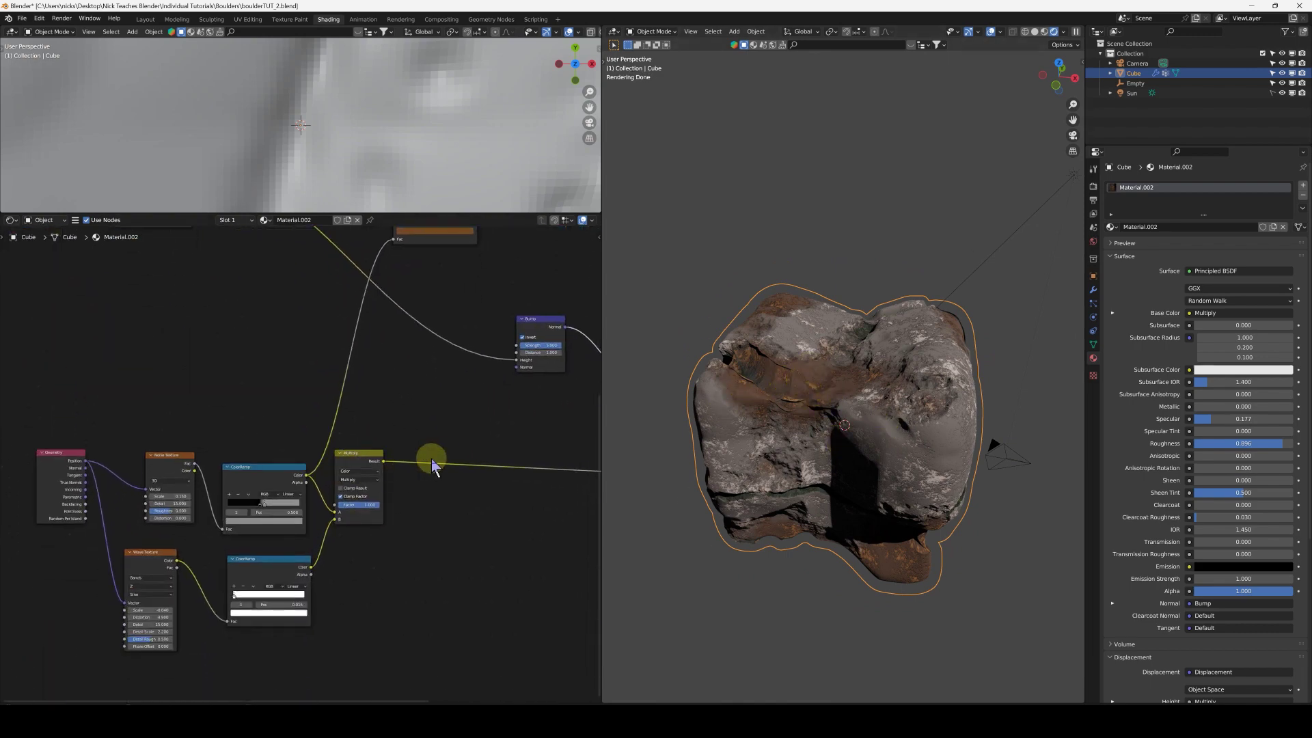
{"action": "left_click_drag", "start_coordinate": [377, 463], "coordinate": [421, 479]}
{"action": "middle_click_drag", "start_coordinate": [471, 497], "coordinate": [318, 506]}
{"action": "key", "text": "q"}
{"action": "key", "text": "shift+d"}
{"action": "left_click", "coordinate": [376, 550]}
{"action": "scroll", "coordinate": [334, 490], "scroll_direction": "up", "scroll_amount": 3}
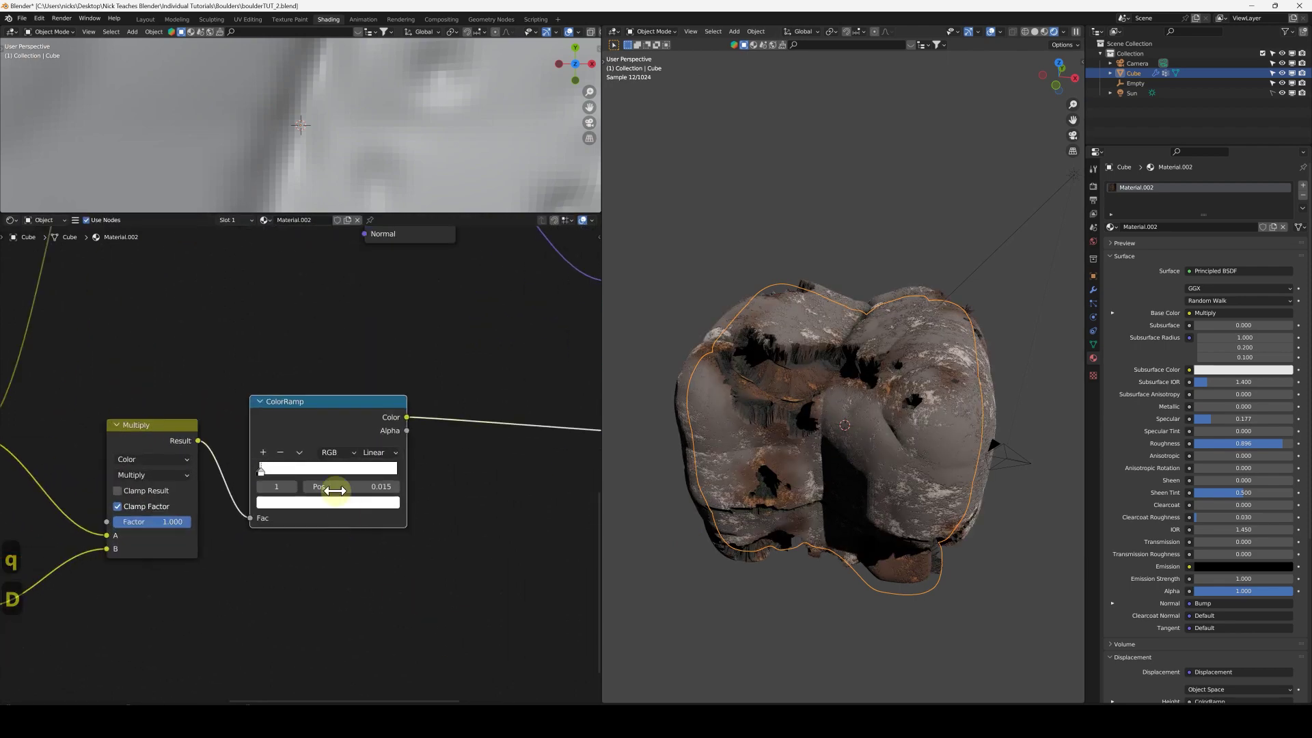
{"action": "left_click", "coordinate": [299, 453]}
{"action": "left_click", "coordinate": [312, 511]}
- Move the displacement ramp's white stop to position 0.468
{"action": "scroll", "coordinate": [364, 535], "scroll_direction": "down", "scroll_amount": 3}
{"action": "scroll", "coordinate": [350, 548], "scroll_direction": "up", "scroll_amount": 2}
{"action": "mouse_move", "coordinate": [332, 508]}
{"action": "left_mouse_down"}
{"action": "mouse_move", "coordinate": [368, 509]}
{"action": "mouse_move", "coordinate": [329, 510]}
{"action": "left_mouse_up"}
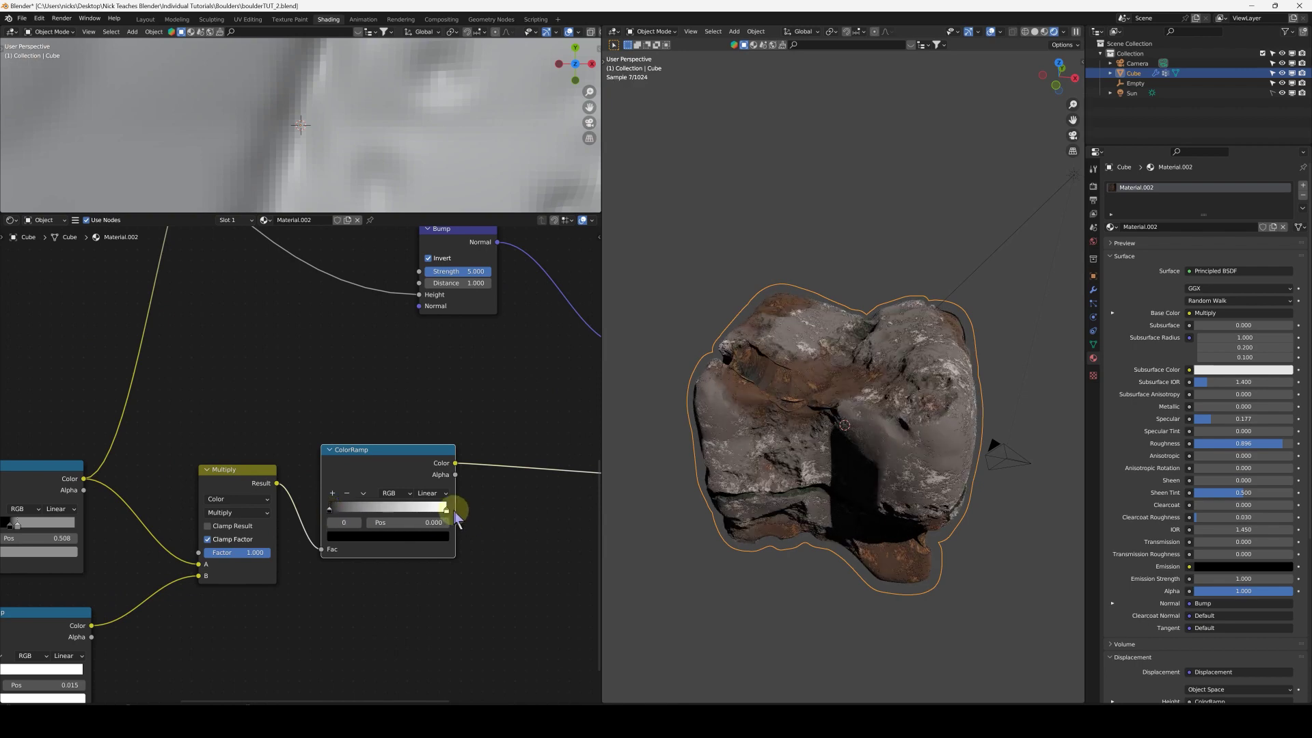
{"action": "left_click_drag", "start_coordinate": [448, 518], "coordinate": [474, 510]}
{"action": "middle_click_drag", "start_coordinate": [1007, 424], "coordinate": [894, 418]}
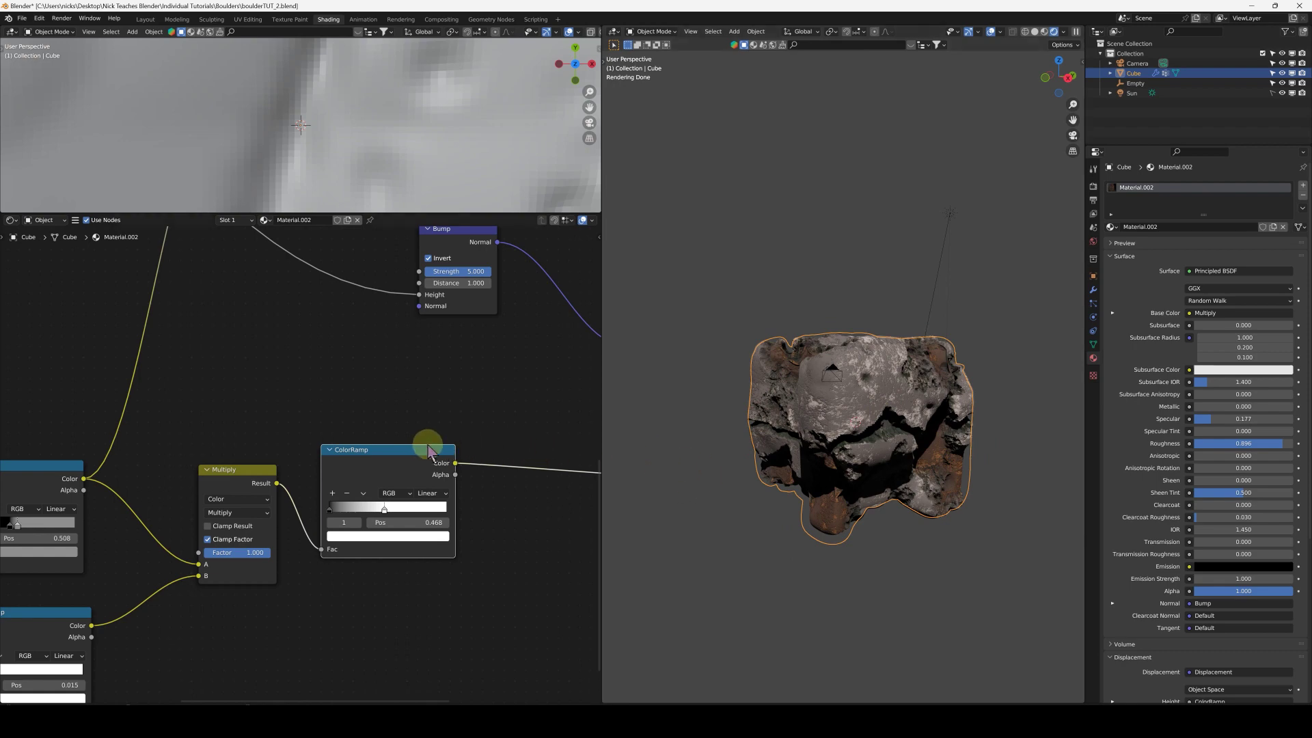
- Soften the sun's shadows by setting the Sun light's angle to 25°, with the boulder in front view
{"action": "scroll", "coordinate": [430, 453], "scroll_direction": "down", "scroll_amount": 2}
{"action": "mouse_move", "coordinate": [797, 419]}
{"action": "middle_mouse_down"}
{"action": "mouse_move", "coordinate": [831, 430]}
{"action": "mouse_move", "coordinate": [796, 424]}
{"action": "middle_mouse_up"}
{"action": "key", "text": "KP_1"}
{"action": "left_click", "coordinate": [1115, 203]}
{"action": "left_click", "coordinate": [1132, 93]}
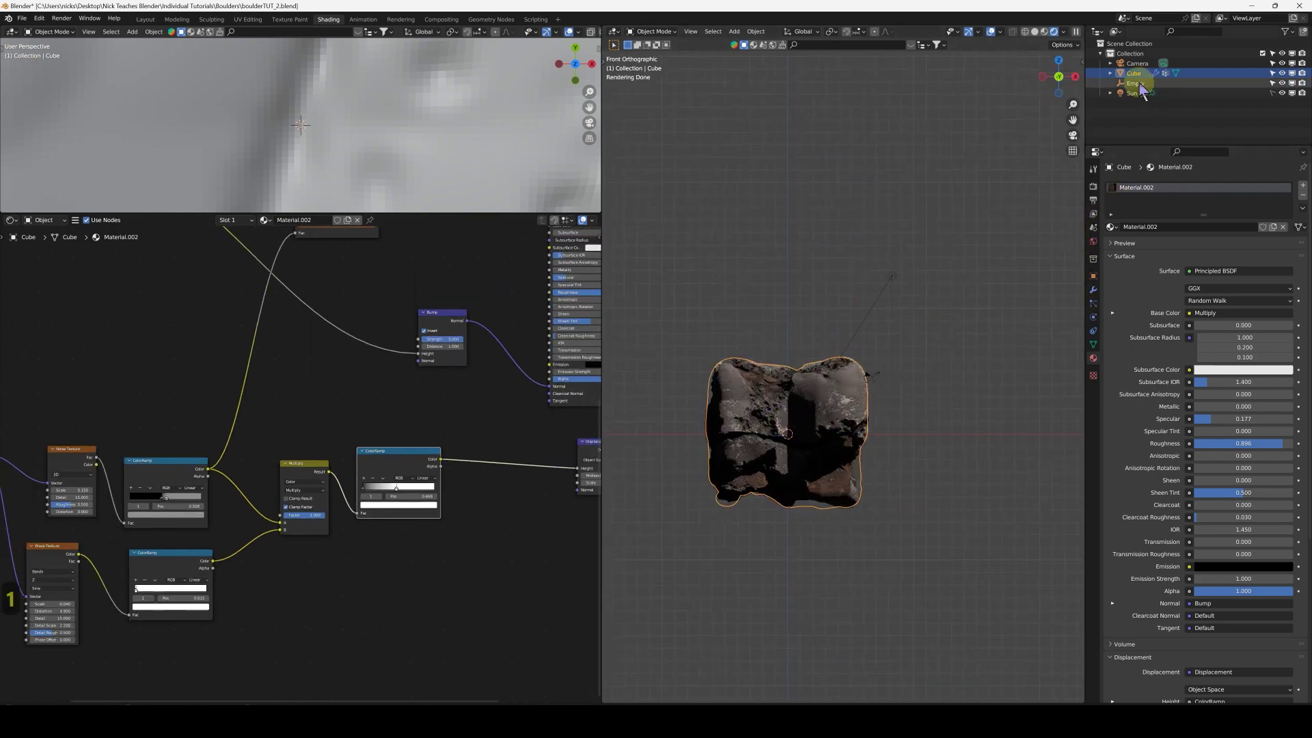
{"action": "left_click", "coordinate": [1224, 266]}
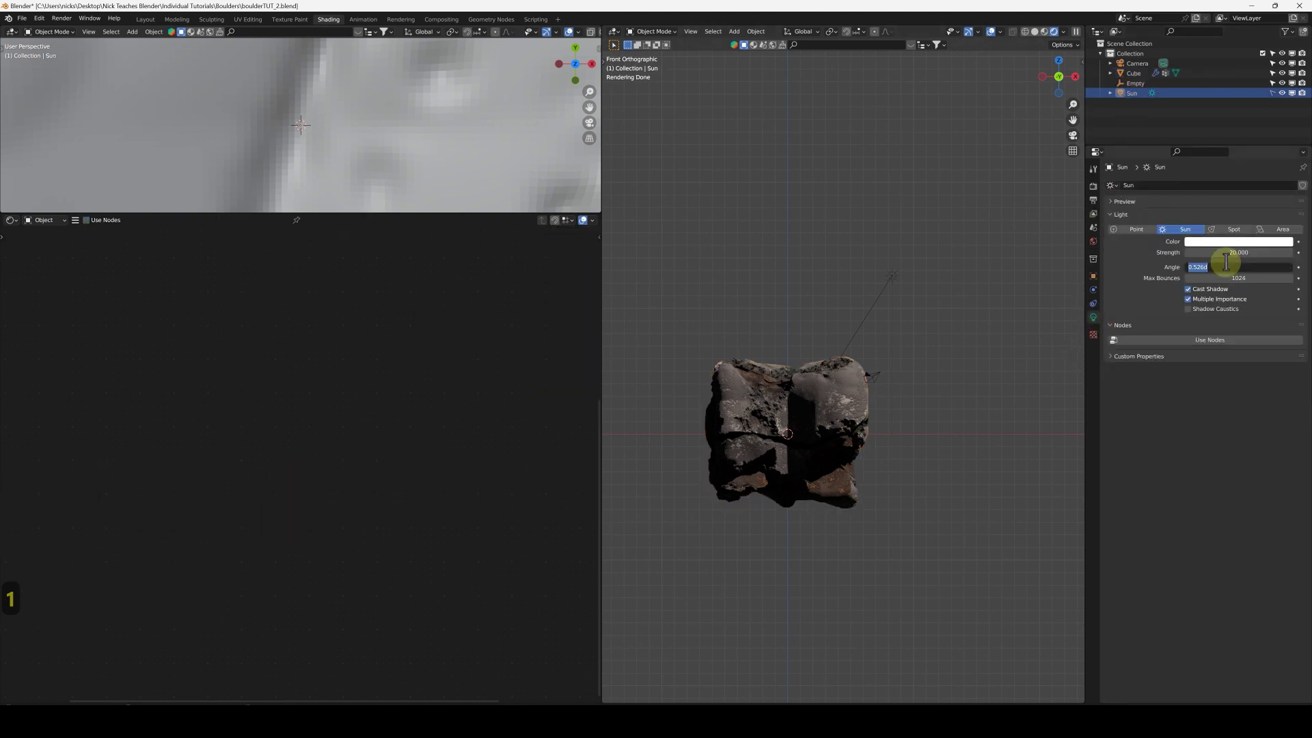
{"action": "type", "text": "25"}
{"action": "key", "text": "Return"}
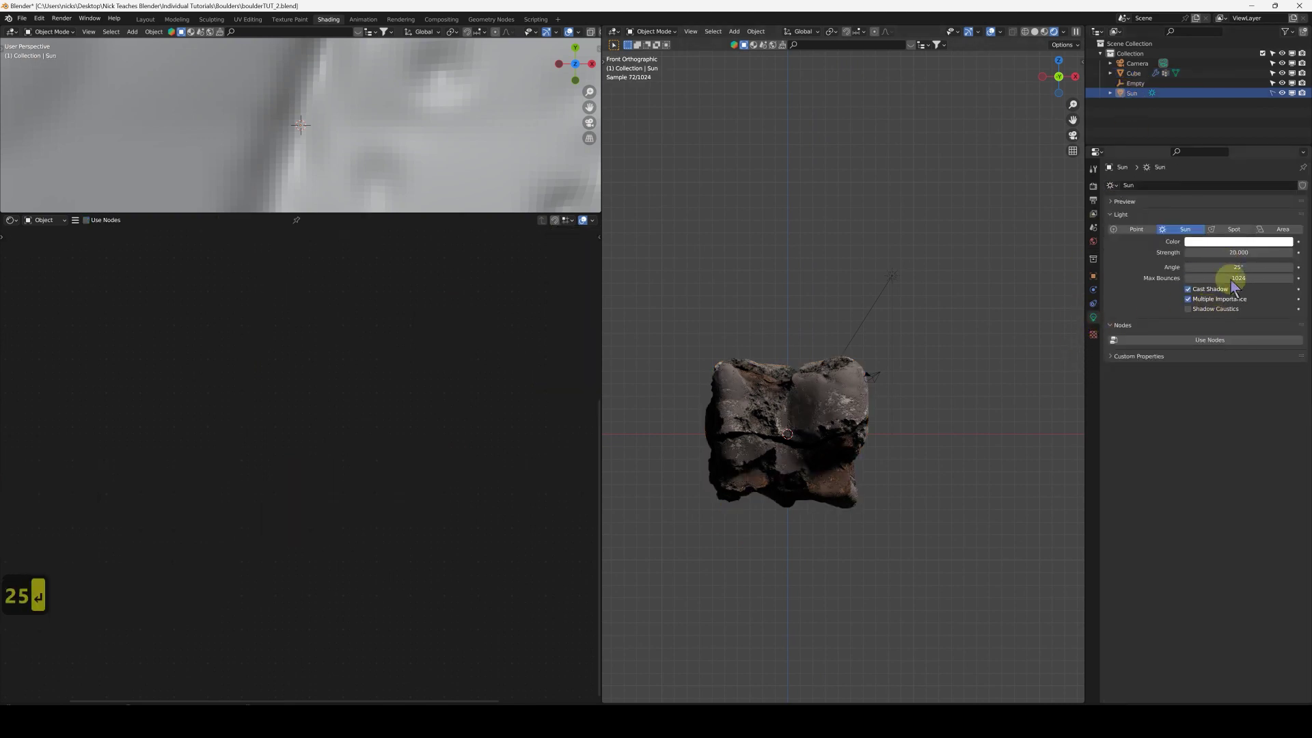
- Brighten the world background color to white
{"action": "left_click", "coordinate": [1093, 241]}
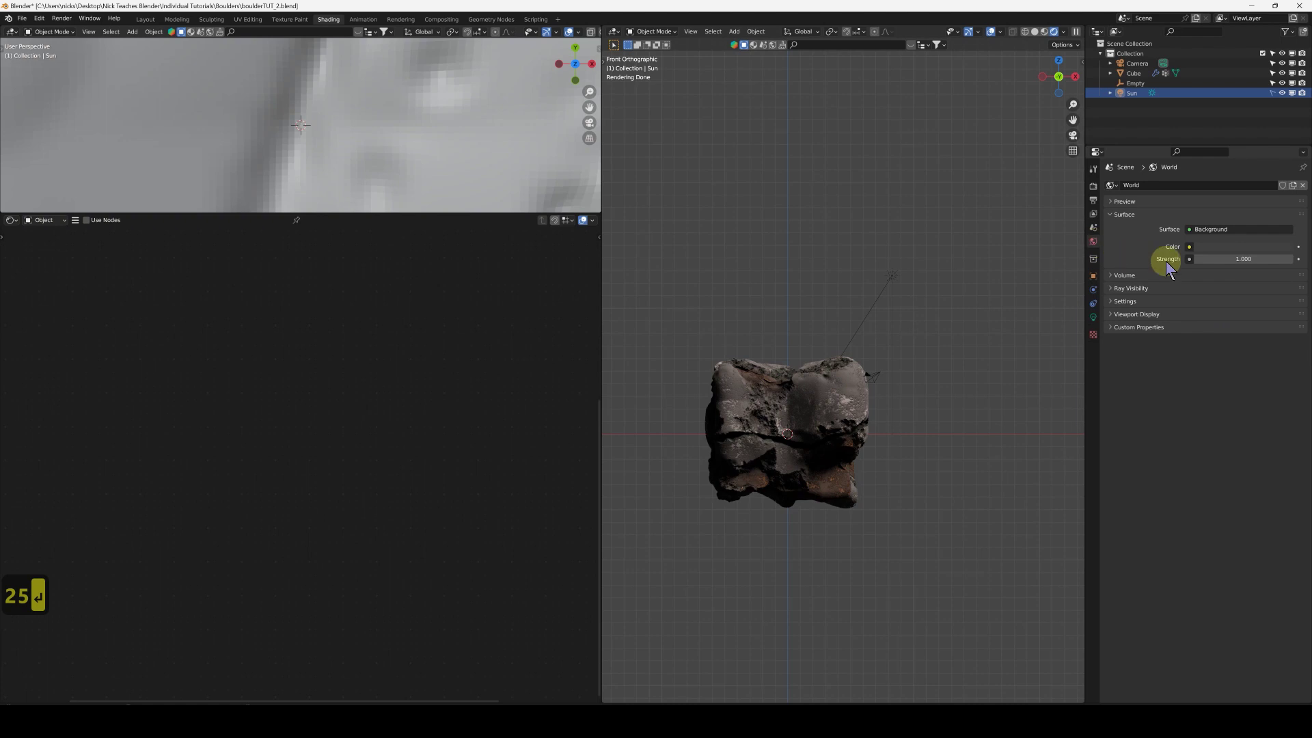
{"action": "left_click", "coordinate": [1237, 247]}
{"action": "left_click_drag", "start_coordinate": [1287, 143], "coordinate": [1286, 112]}
{"action": "middle_click_drag", "start_coordinate": [820, 381], "coordinate": [854, 424]}
{"action": "left_click", "coordinate": [1237, 247]}
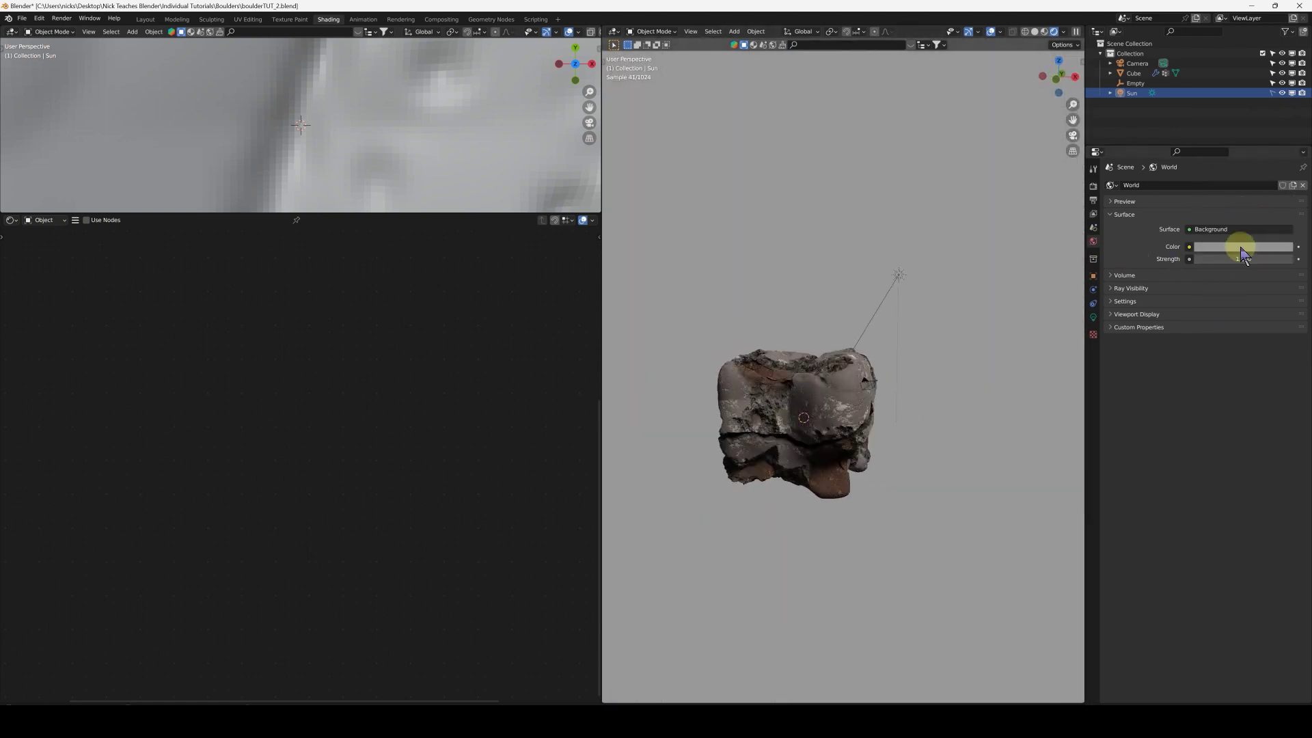
{"action": "left_click_drag", "start_coordinate": [1284, 147], "coordinate": [1285, 118]}
{"action": "mouse_move", "coordinate": [791, 401]}
{"action": "middle_mouse_down", "text": "ctrl"}
{"action": "mouse_move", "coordinate": [826, 401]}
{"action": "mouse_move", "coordinate": [894, 357]}
{"action": "mouse_move", "coordinate": [800, 380]}
{"action": "mouse_move", "coordinate": [878, 363]}
{"action": "mouse_move", "coordinate": [837, 397]}
{"action": "mouse_move", "coordinate": [858, 381]}
{"action": "mouse_move", "coordinate": [811, 375]}
{"action": "mouse_move", "coordinate": [923, 407]}
{"action": "middle_mouse_up", "text": "ctrl"}
{"action": "key", "text": "1"}
{"action": "scroll", "coordinate": [814, 439], "scroll_direction": "down", "scroll_amount": 3}
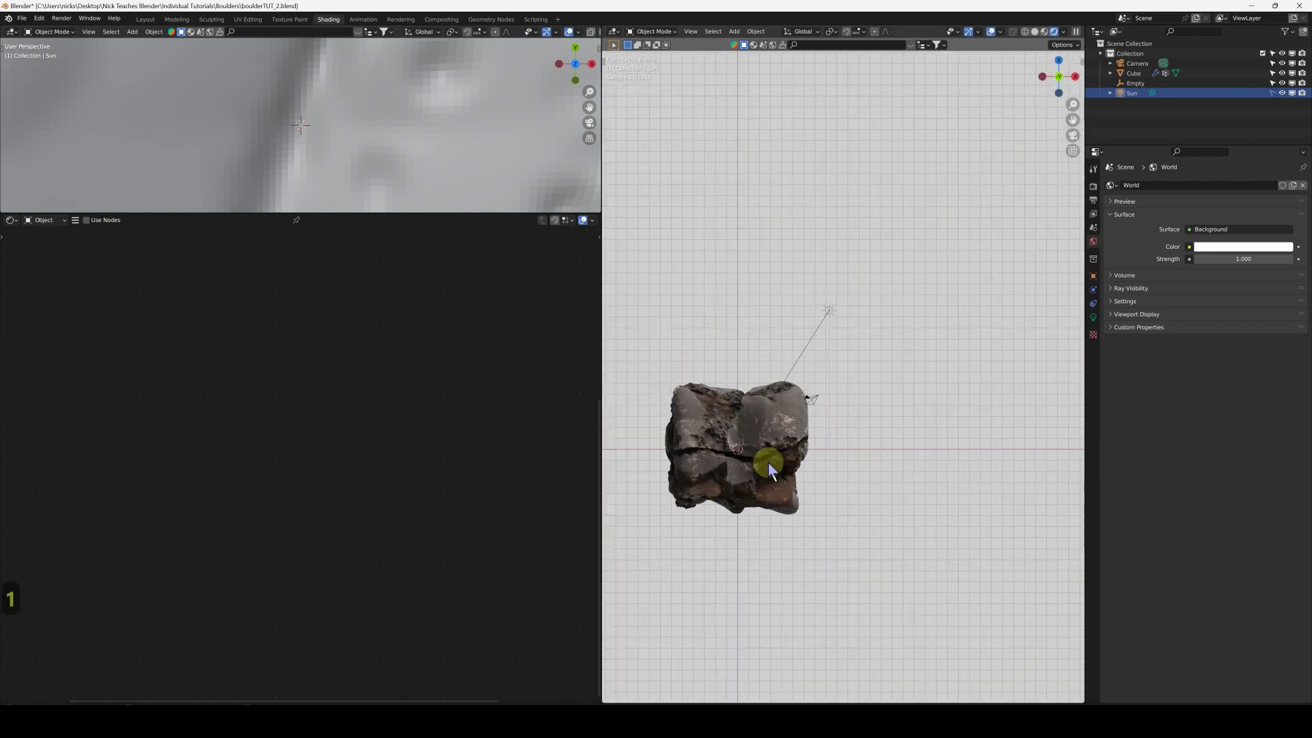
- Select the boulder and swap its material from Material.002 to Material.001
{"action": "middle_click_drag", "start_coordinate": [768, 463], "coordinate": [829, 454], "text": "shift"}
{"action": "left_click", "coordinate": [823, 451]}
{"action": "scroll", "coordinate": [860, 439], "scroll_direction": "down", "scroll_amount": 4}
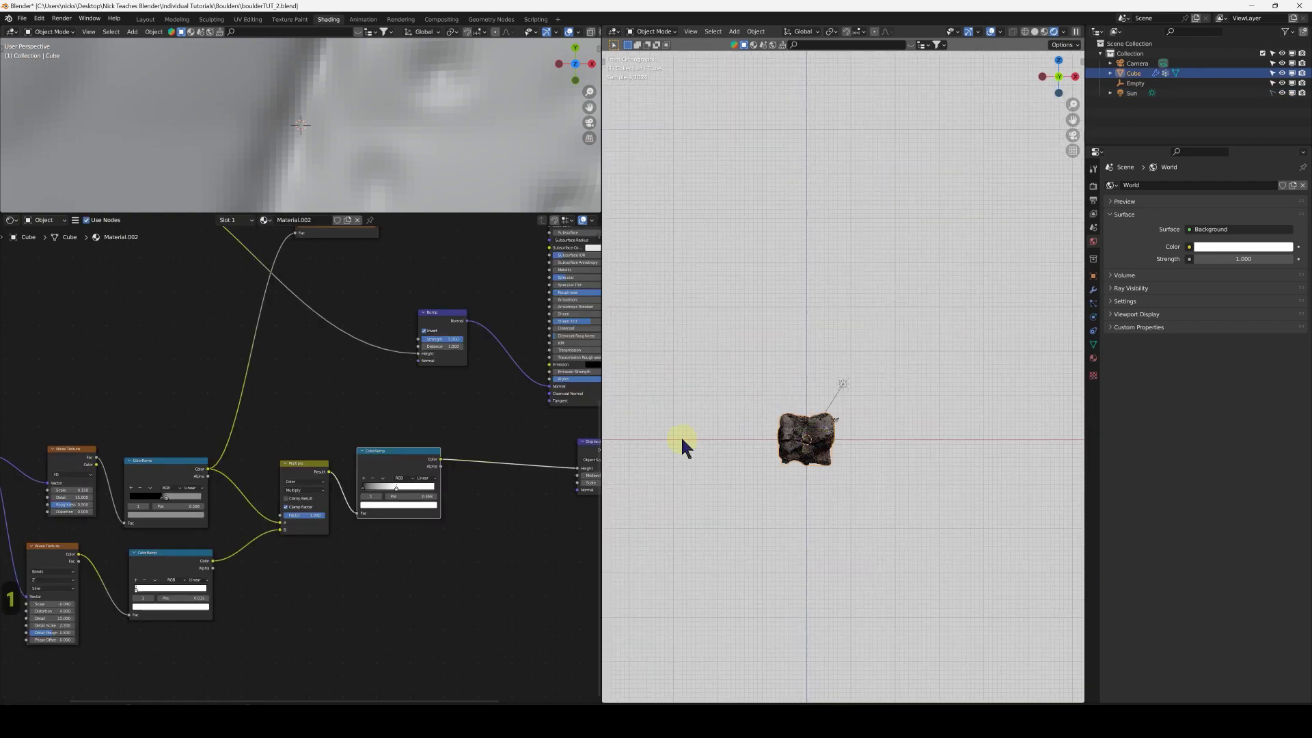
{"action": "scroll", "coordinate": [727, 457], "scroll_direction": "up", "scroll_amount": 4}
{"action": "scroll", "coordinate": [259, 442], "scroll_direction": "down", "scroll_amount": 4}
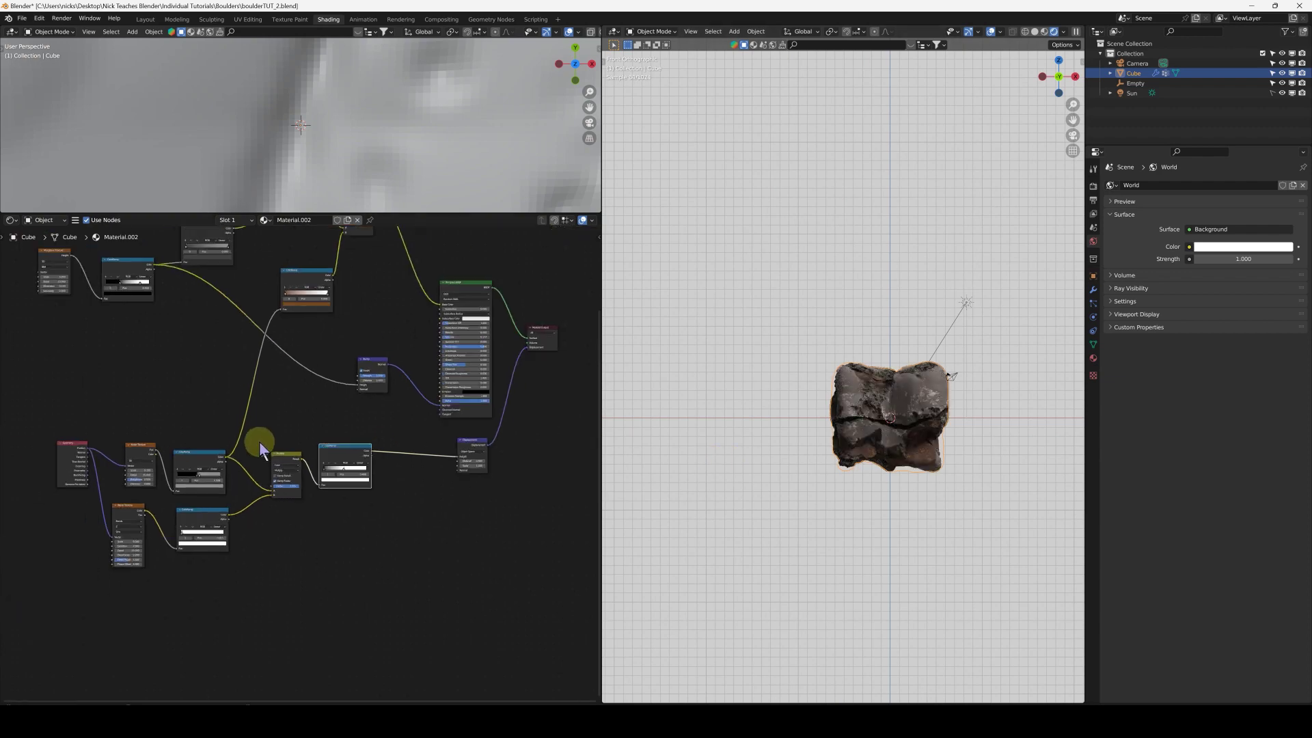
{"action": "middle_click_drag", "start_coordinate": [253, 429], "coordinate": [342, 474]}
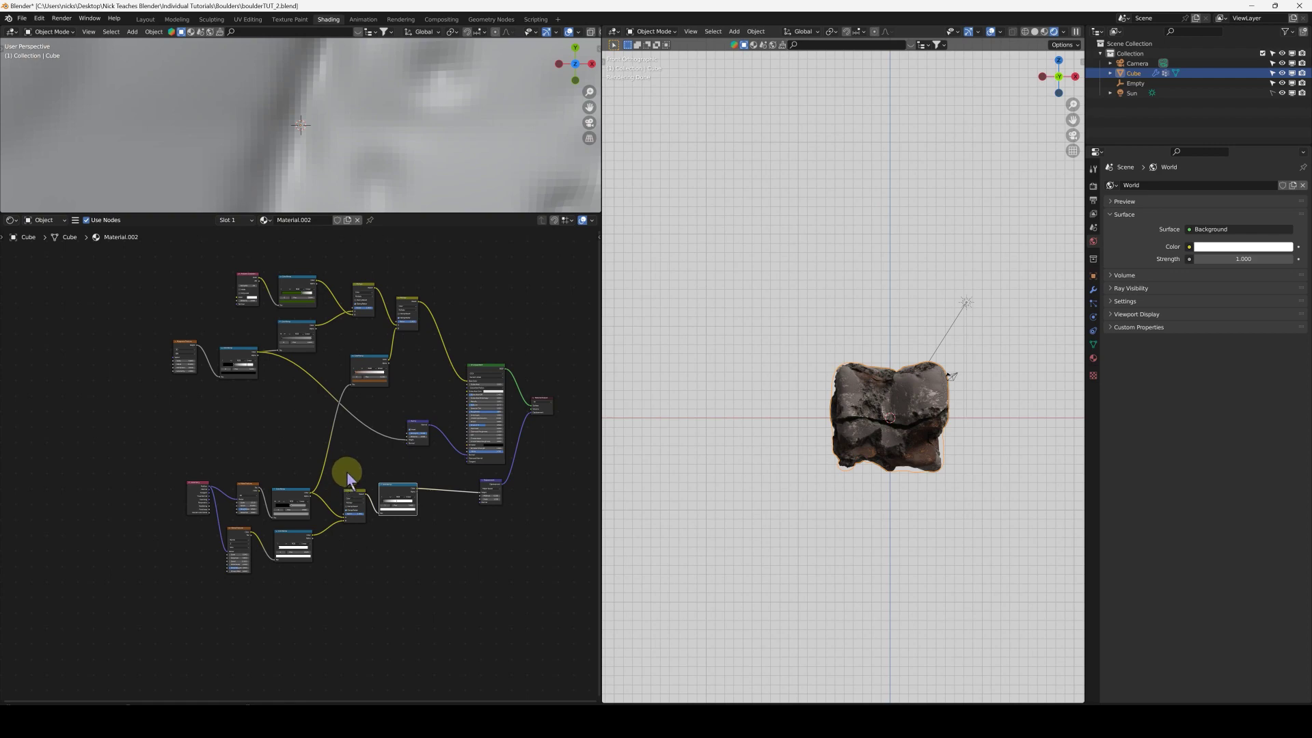
{"action": "middle_click_drag", "start_coordinate": [371, 437], "coordinate": [335, 457]}
{"action": "left_click", "coordinate": [449, 403]}
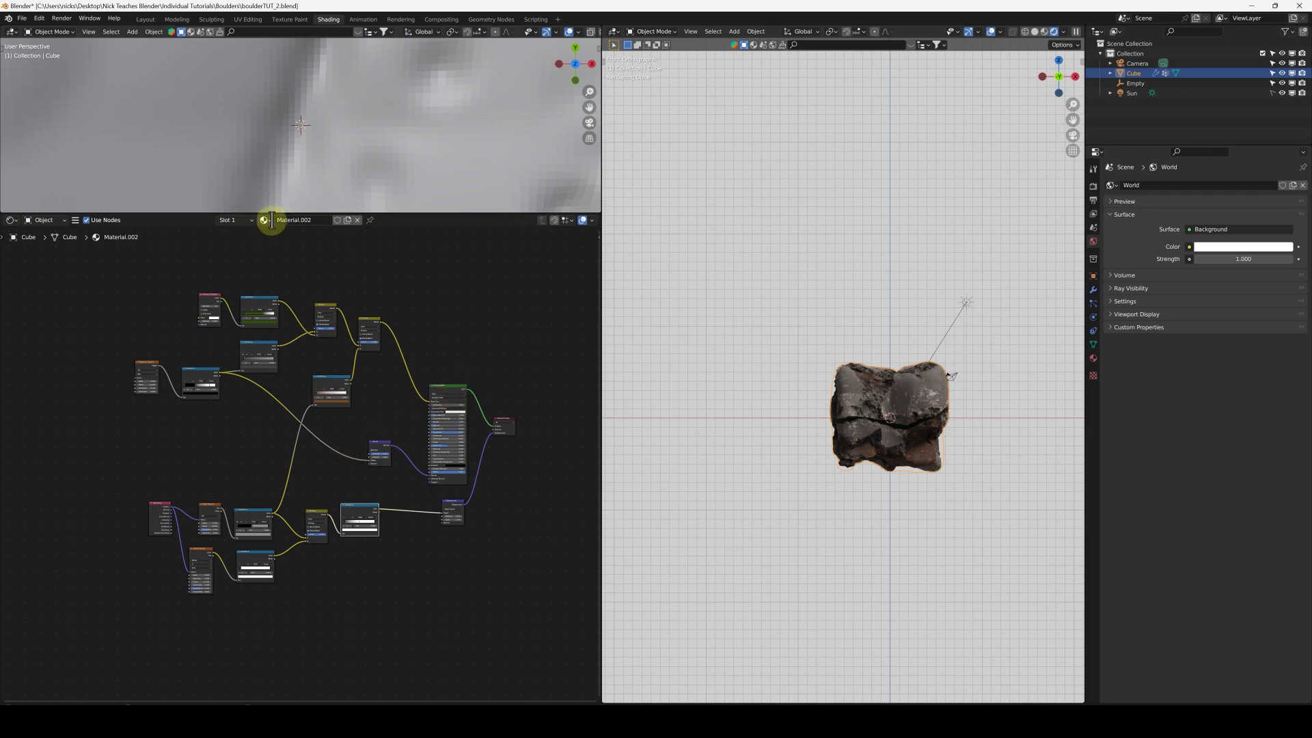
{"action": "left_click", "coordinate": [271, 220]}
{"action": "left_click", "coordinate": [314, 246]}
{"action": "left_click", "coordinate": [428, 413]}
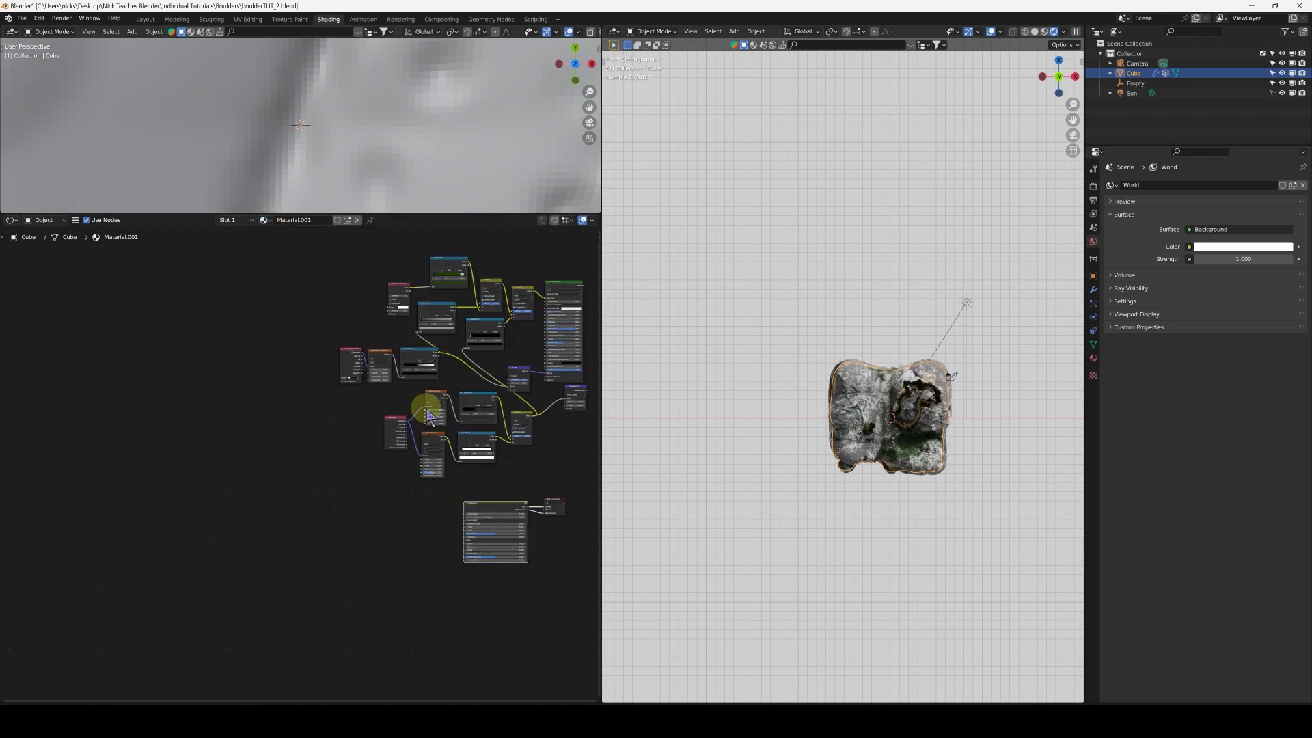
- Move the NodeGroup node farther from the Material Output and inspect the nodes inside the group
{"action": "middle_click_drag", "start_coordinate": [469, 471], "coordinate": [314, 495]}
{"action": "scroll", "coordinate": [315, 492], "scroll_direction": "up", "scroll_amount": 5}
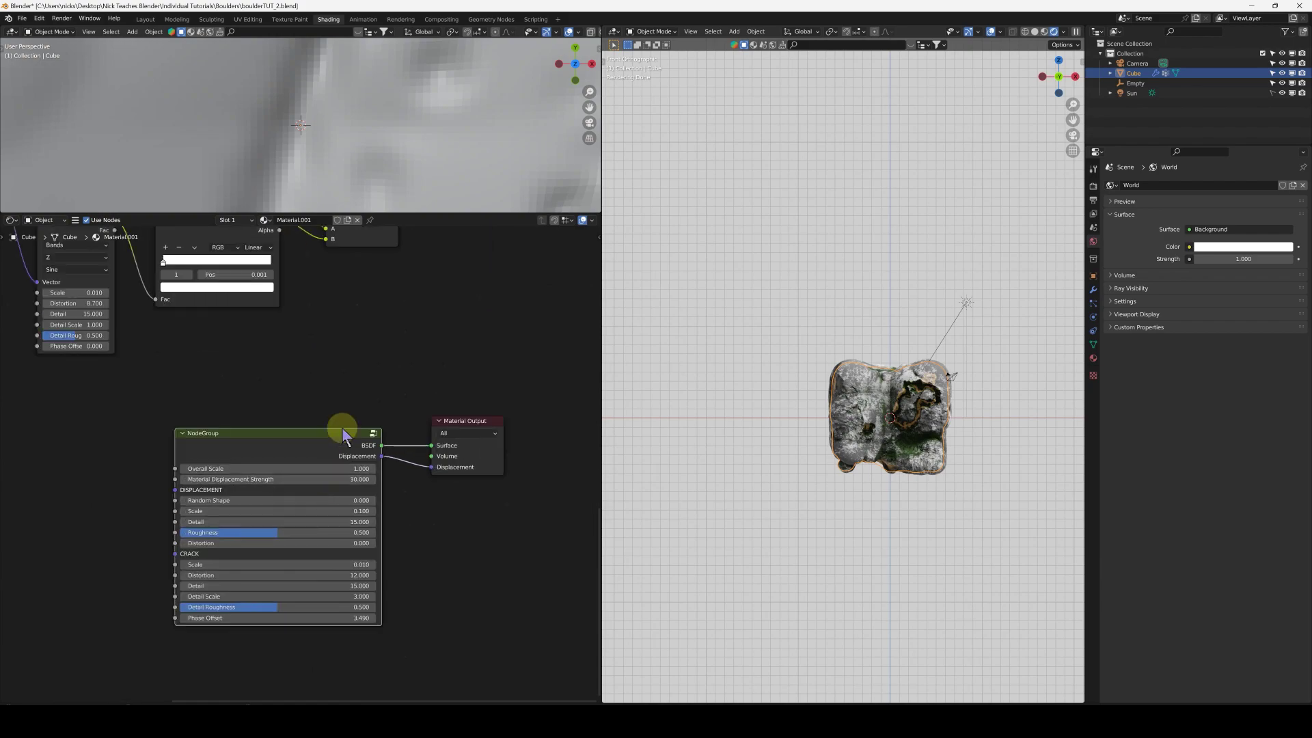
{"action": "scroll", "coordinate": [889, 430], "scroll_direction": "up", "scroll_amount": 6}
{"action": "scroll", "coordinate": [919, 393], "scroll_direction": "down", "scroll_amount": 1}
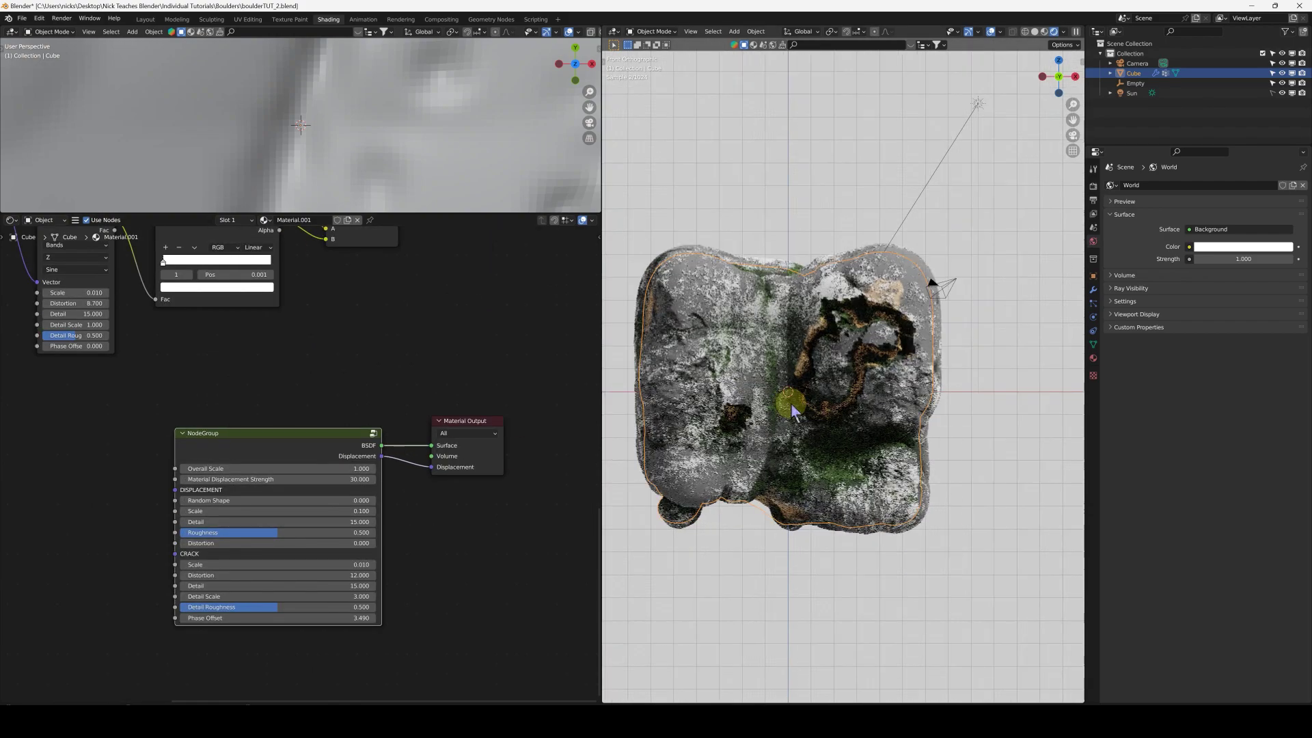
{"action": "left_click_drag", "start_coordinate": [346, 441], "coordinate": [284, 434]}
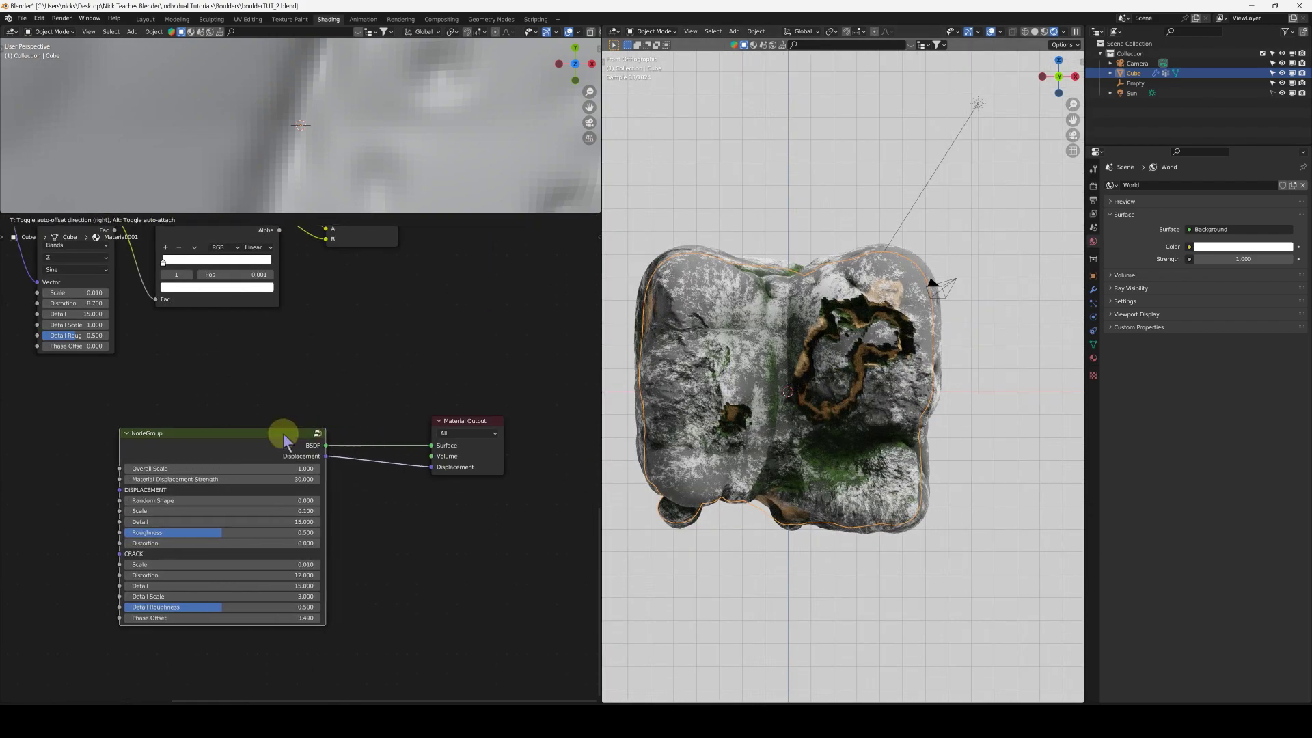
{"action": "key", "text": "Tab"}
{"action": "scroll", "coordinate": [294, 451], "scroll_direction": "down", "scroll_amount": 3}
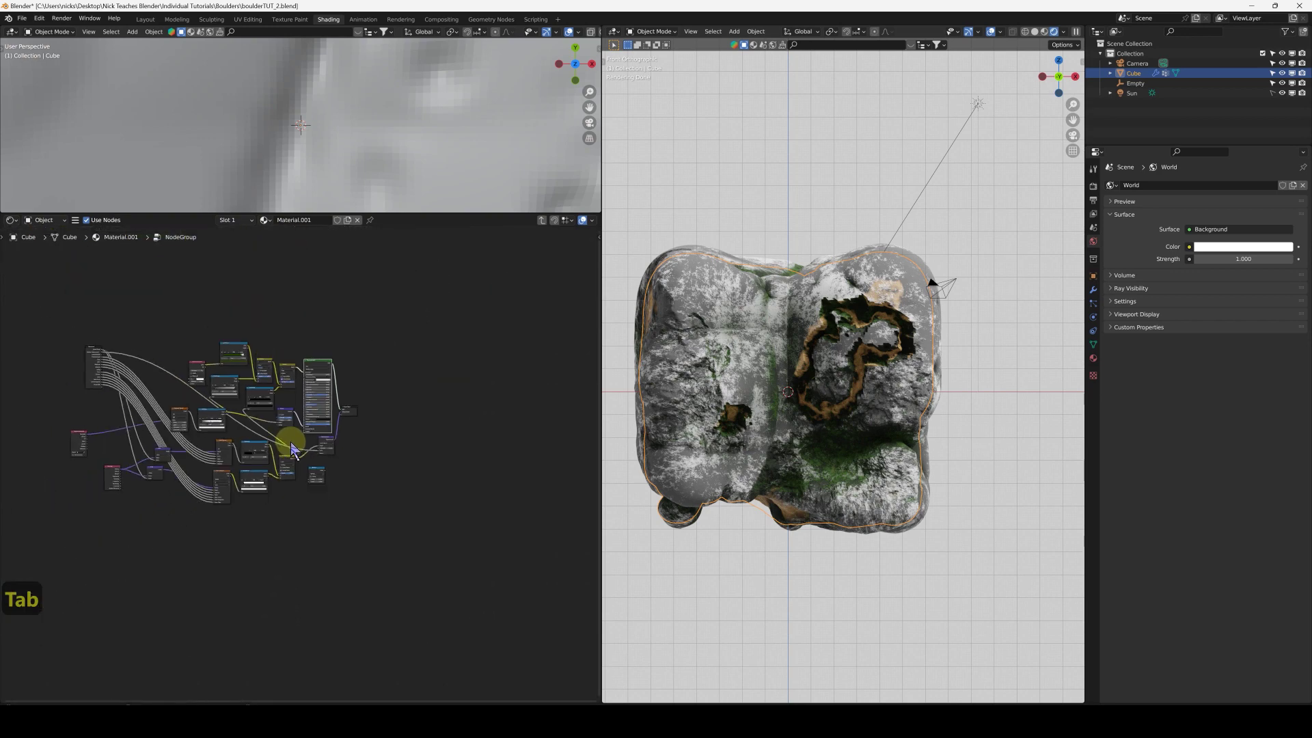
{"action": "key", "text": "ctrl+Tab"}
{"action": "scroll", "coordinate": [291, 441], "scroll_direction": "up", "scroll_amount": 6}
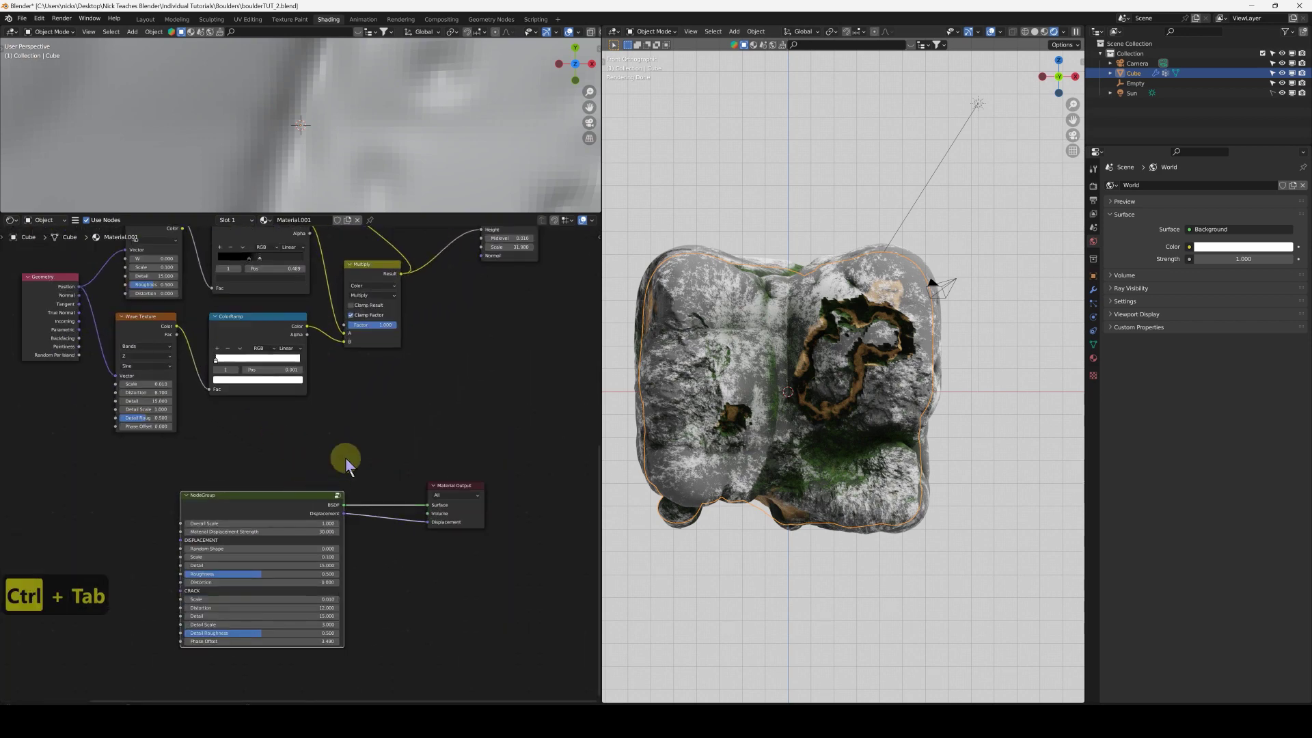
- Examine the NodeGroup's displacement and crack settings and how they connect to the nodes inside the group
{"action": "middle_click_drag", "start_coordinate": [346, 457], "coordinate": [374, 403]}
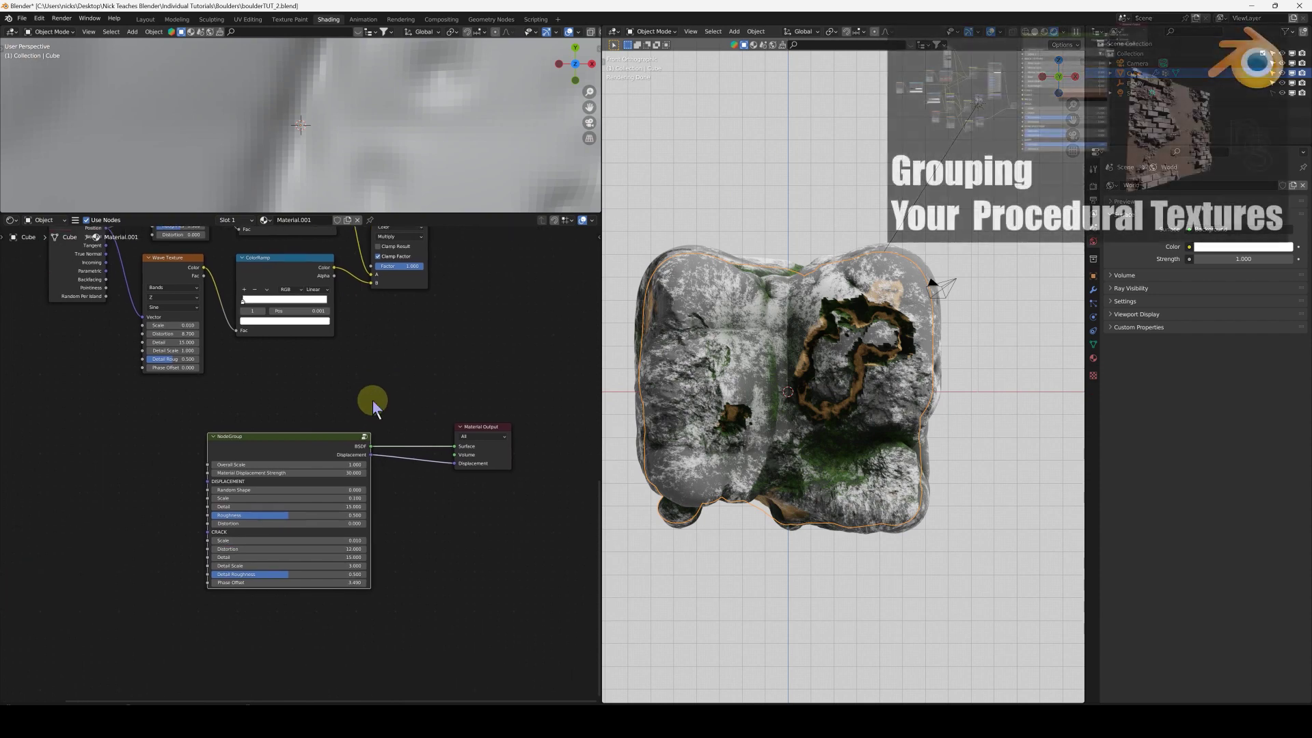
{"action": "scroll", "coordinate": [246, 467], "scroll_direction": "up", "scroll_amount": 2}
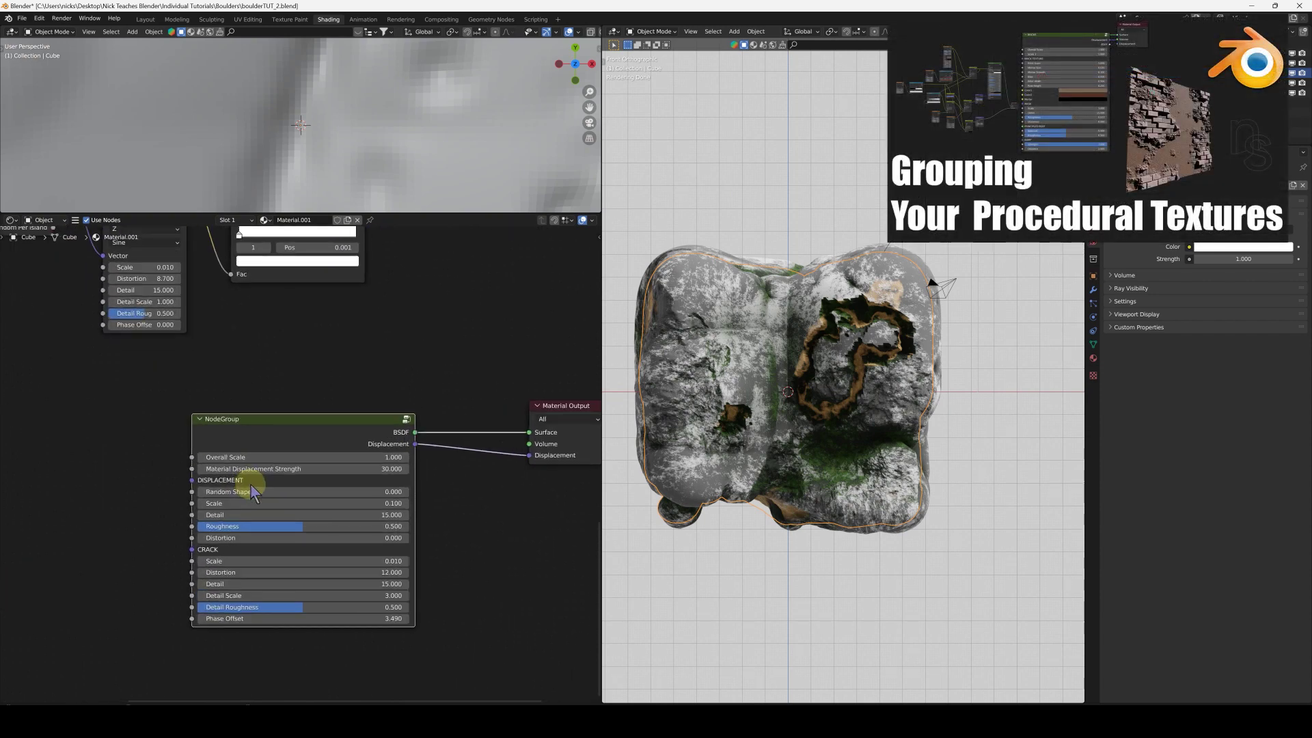
{"action": "left_click_drag", "start_coordinate": [304, 492], "coordinate": [211, 459]}
{"action": "left_click_drag", "start_coordinate": [217, 561], "coordinate": [249, 559]}
{"action": "scroll", "coordinate": [263, 439], "scroll_direction": "down", "scroll_amount": 4}
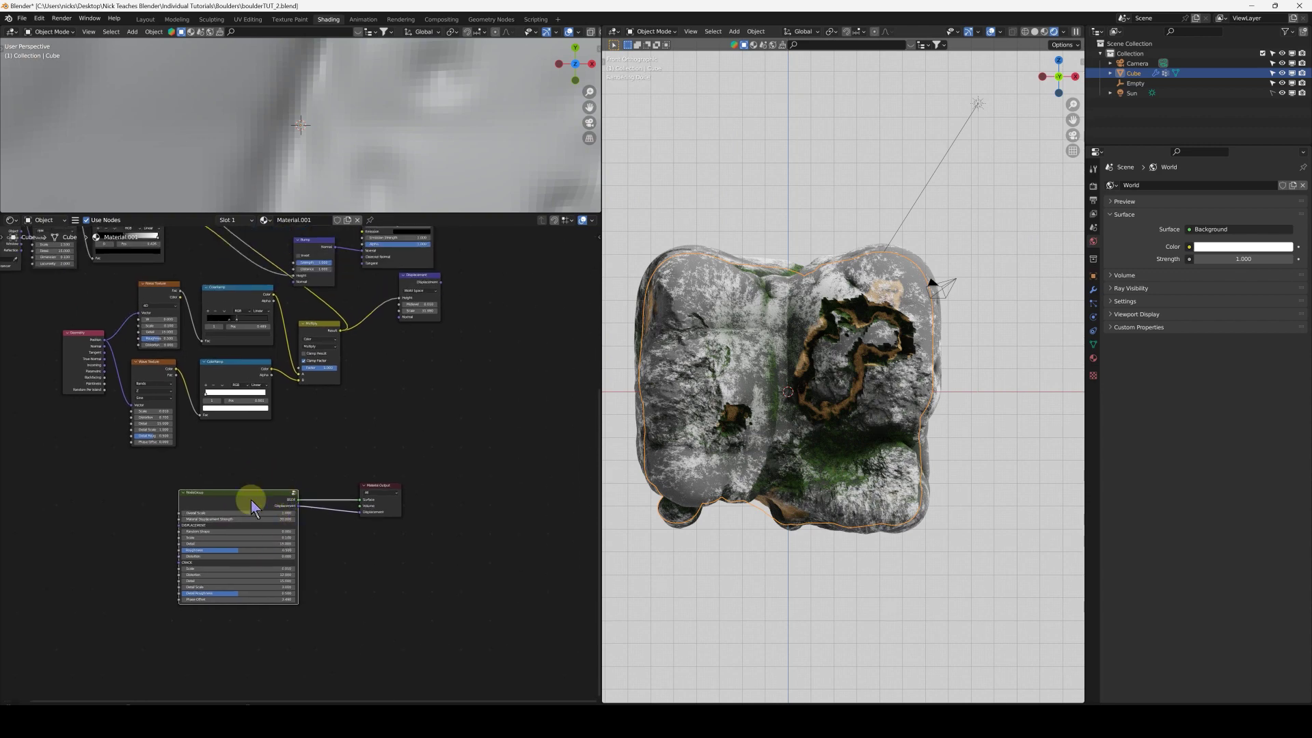
{"action": "key", "text": "Tab"}
{"action": "scroll", "coordinate": [259, 424], "scroll_direction": "up", "scroll_amount": 5}
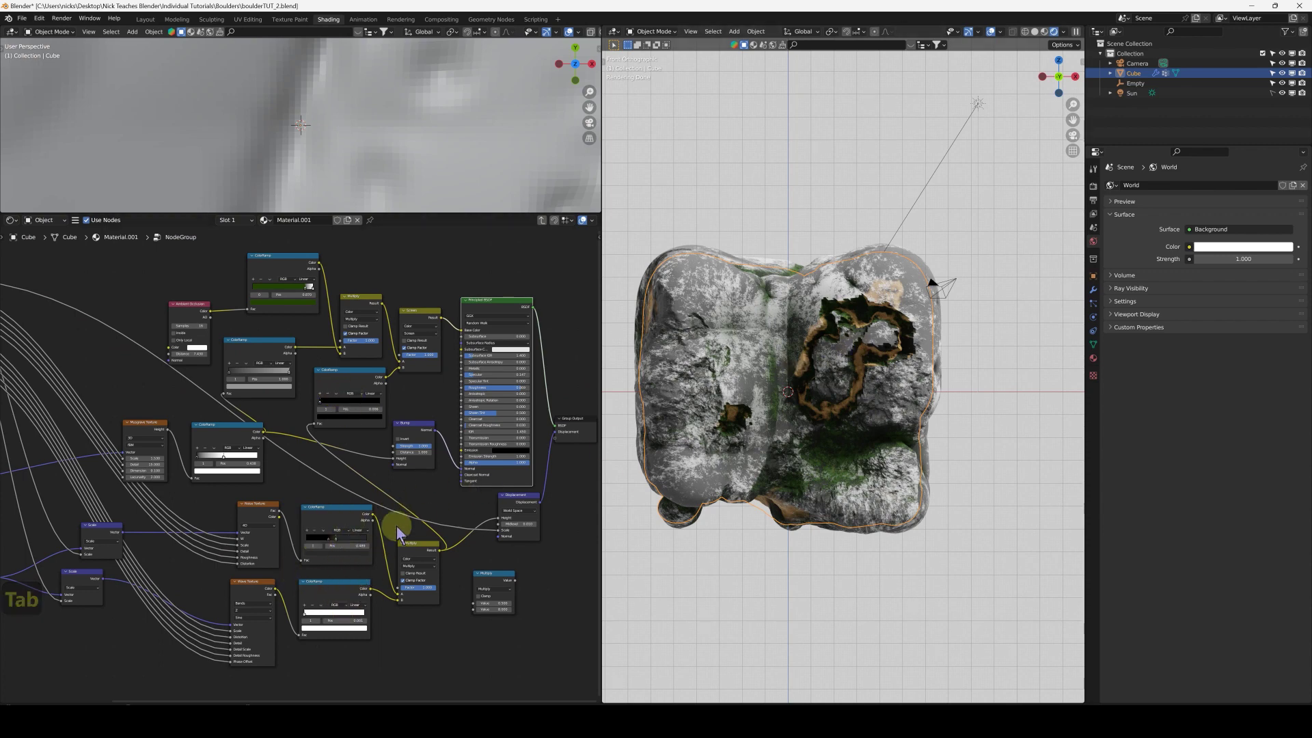
{"action": "key", "text": "ctrl+Tab"}
{"action": "scroll", "coordinate": [291, 530], "scroll_direction": "down", "scroll_amount": 4}
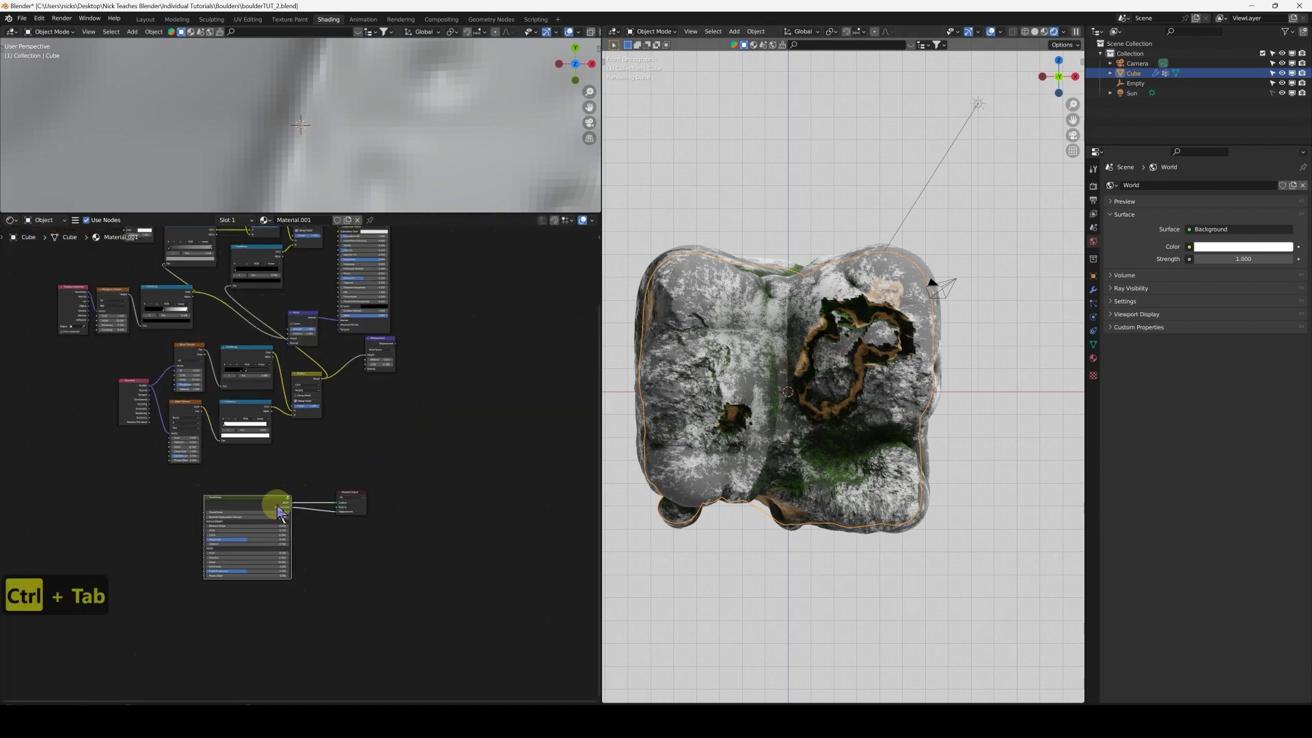
- Widen the 3D viewport and place a duplicate of the boulder above and to the right of the original in front view
{"action": "middle_click_drag", "start_coordinate": [781, 362], "coordinate": [618, 329]}
{"action": "left_click_drag", "start_coordinate": [602, 315], "coordinate": [288, 341]}
{"action": "key", "text": "KP_1"}
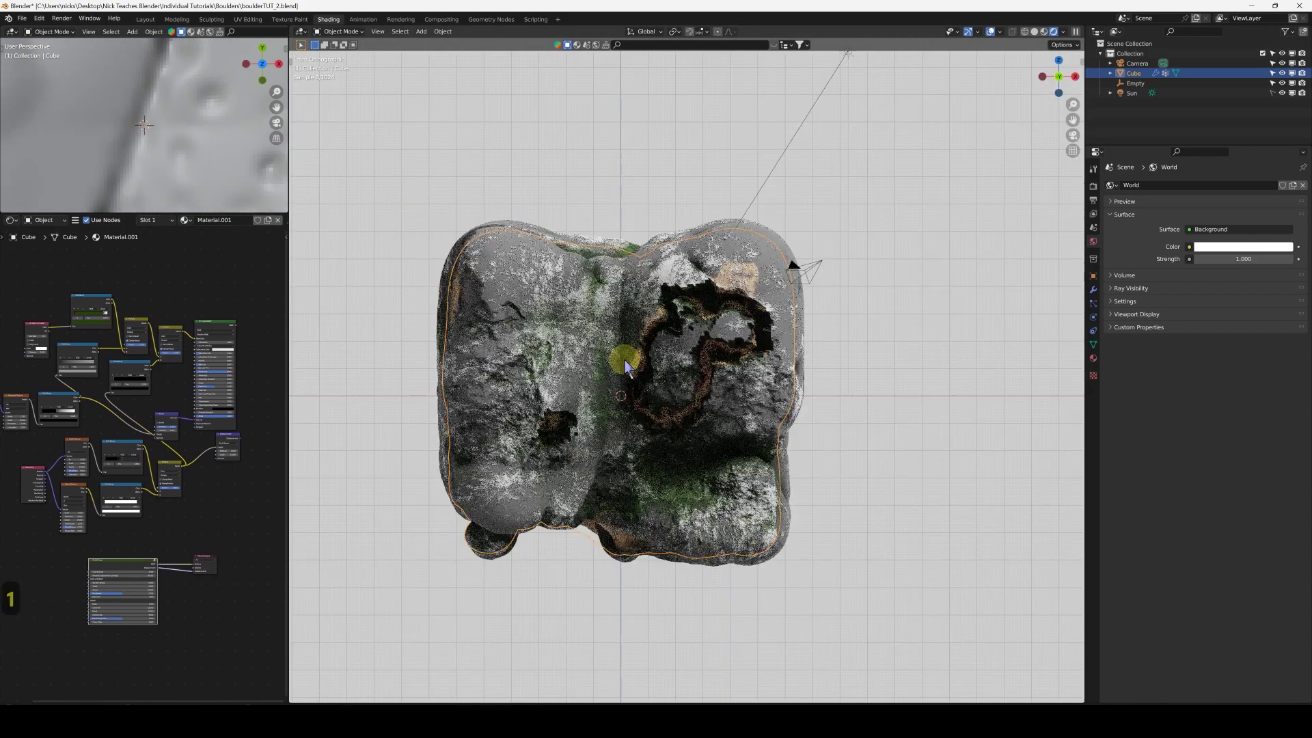
{"action": "middle_click_drag", "start_coordinate": [635, 359], "coordinate": [661, 395], "text": "shift"}
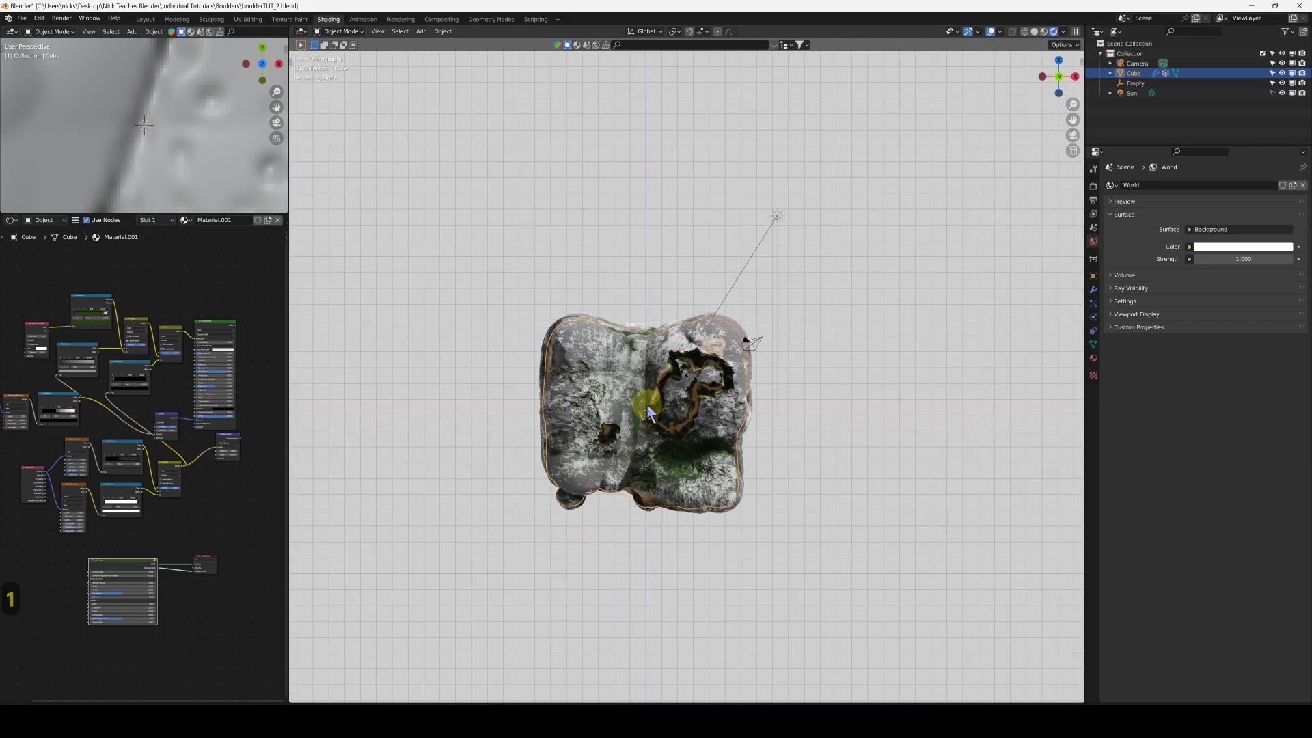
{"action": "key", "text": "shift+d"}
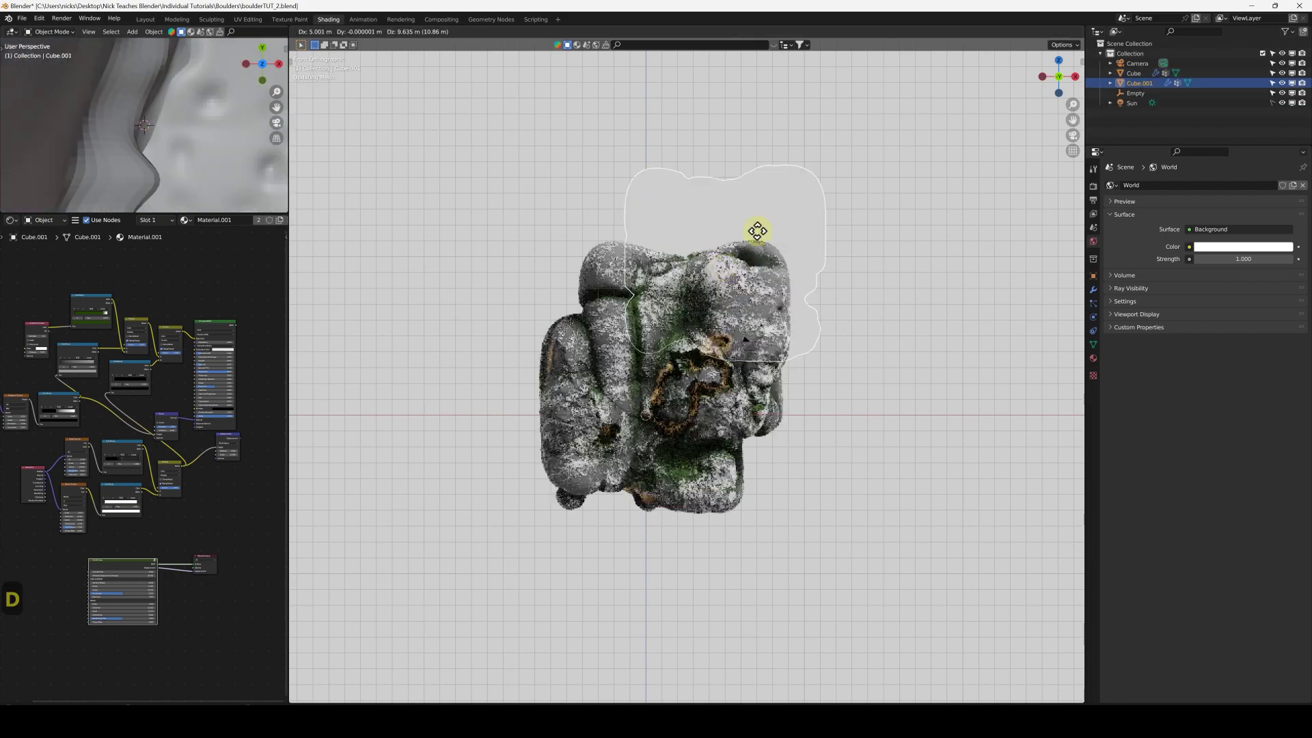
{"action": "left_click", "coordinate": [882, 222]}
{"action": "middle_click_drag", "start_coordinate": [881, 222], "coordinate": [697, 228], "text": "shift"}
- Turn on proportional editing for the boulder copy's mesh and pull its upper corners outward
{"action": "key", "text": "Tab"}
{"action": "key", "text": "g"}
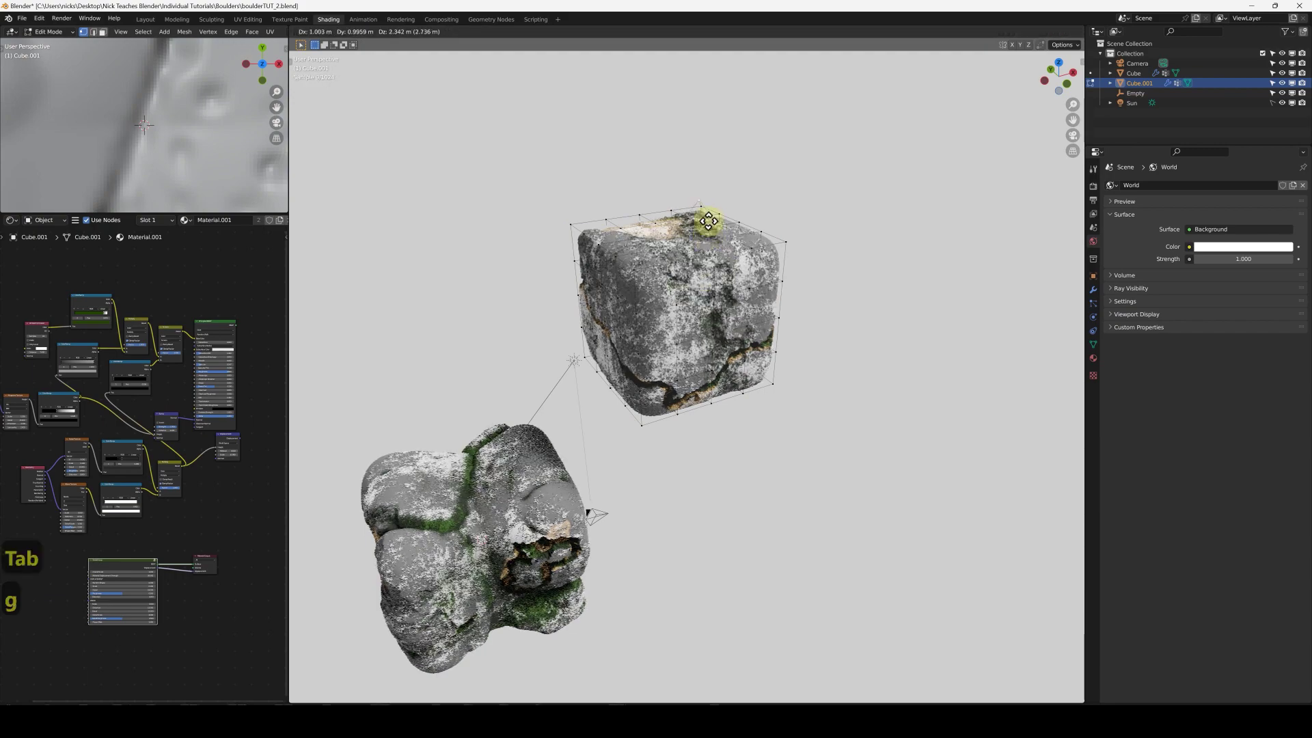
{"action": "key", "text": "o"}
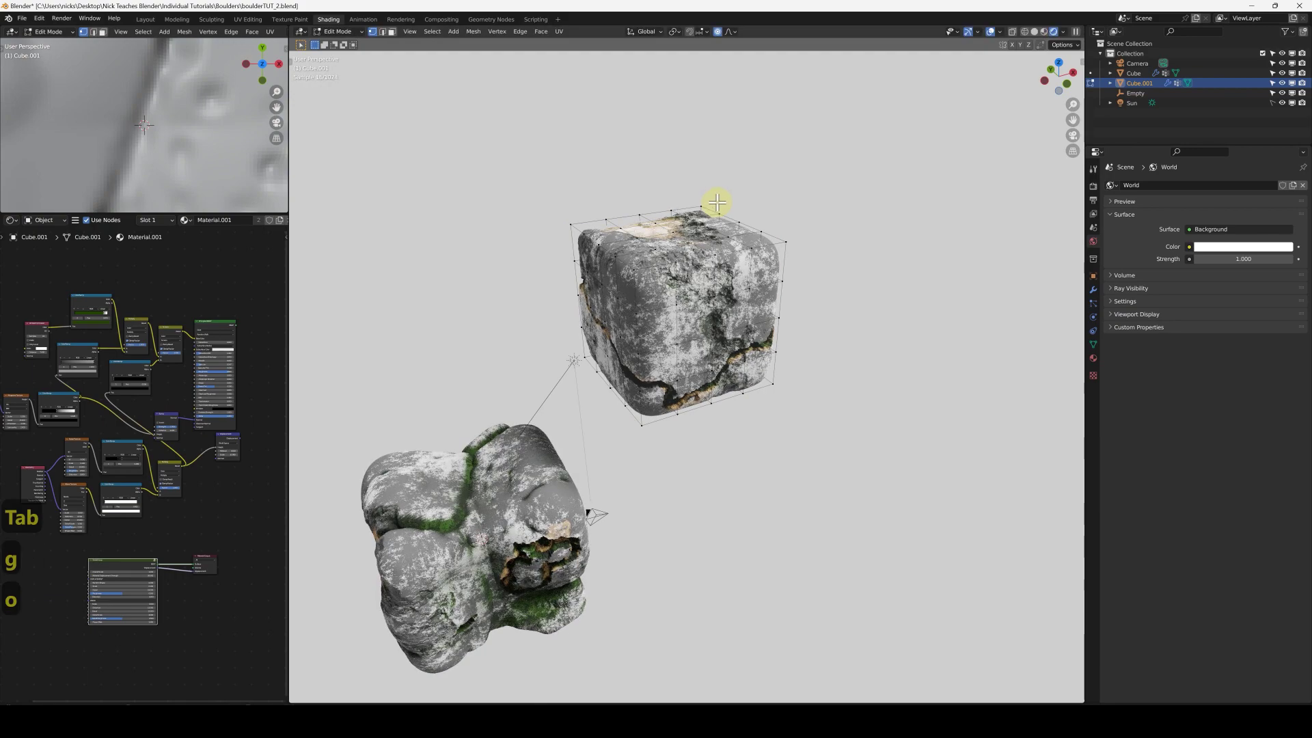
{"action": "key", "text": "g"}
{"action": "scroll", "coordinate": [722, 150], "scroll_direction": "down", "scroll_amount": 18}
{"action": "left_click", "coordinate": [744, 140]}
{"action": "key", "text": "g"}
{"action": "left_click", "coordinate": [507, 256]}
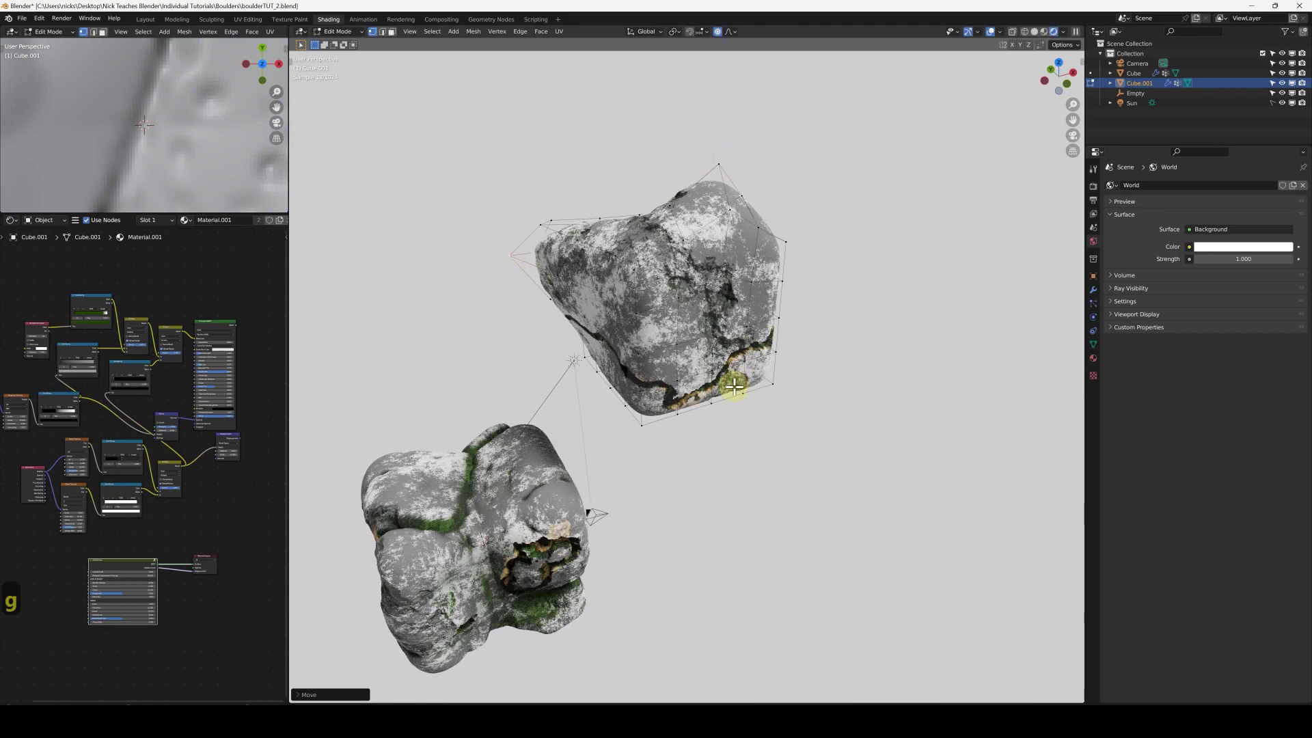
- Reshape more corners of the boulder copy with proportional moves, and return to Object Mode
{"action": "key", "text": "g"}
{"action": "left_click", "coordinate": [724, 345]}
{"action": "middle_click_drag", "start_coordinate": [724, 345], "coordinate": [787, 269]}
{"action": "key", "text": "g"}
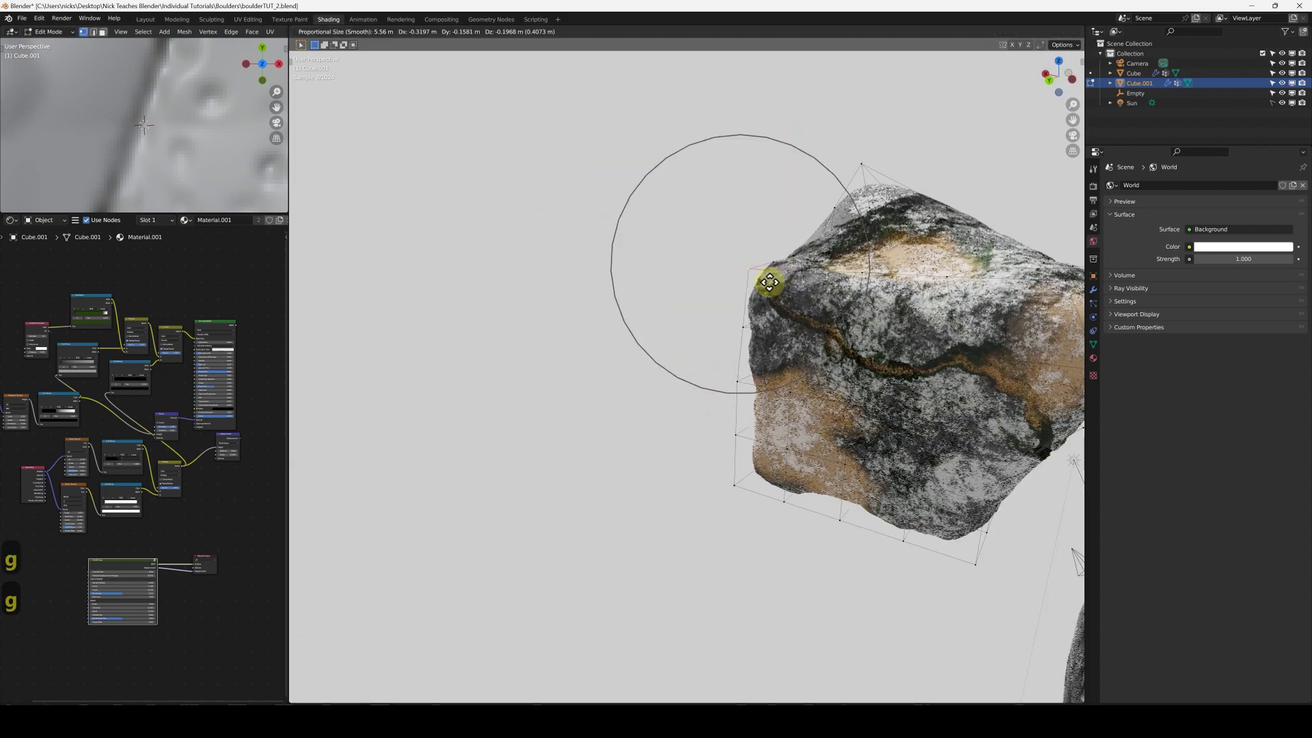
{"action": "left_click", "coordinate": [945, 519]}
{"action": "key", "text": "g"}
{"action": "left_click", "coordinate": [840, 384]}
{"action": "middle_click_drag", "start_coordinate": [841, 383], "coordinate": [867, 364]}
{"action": "key", "text": "Tab"}
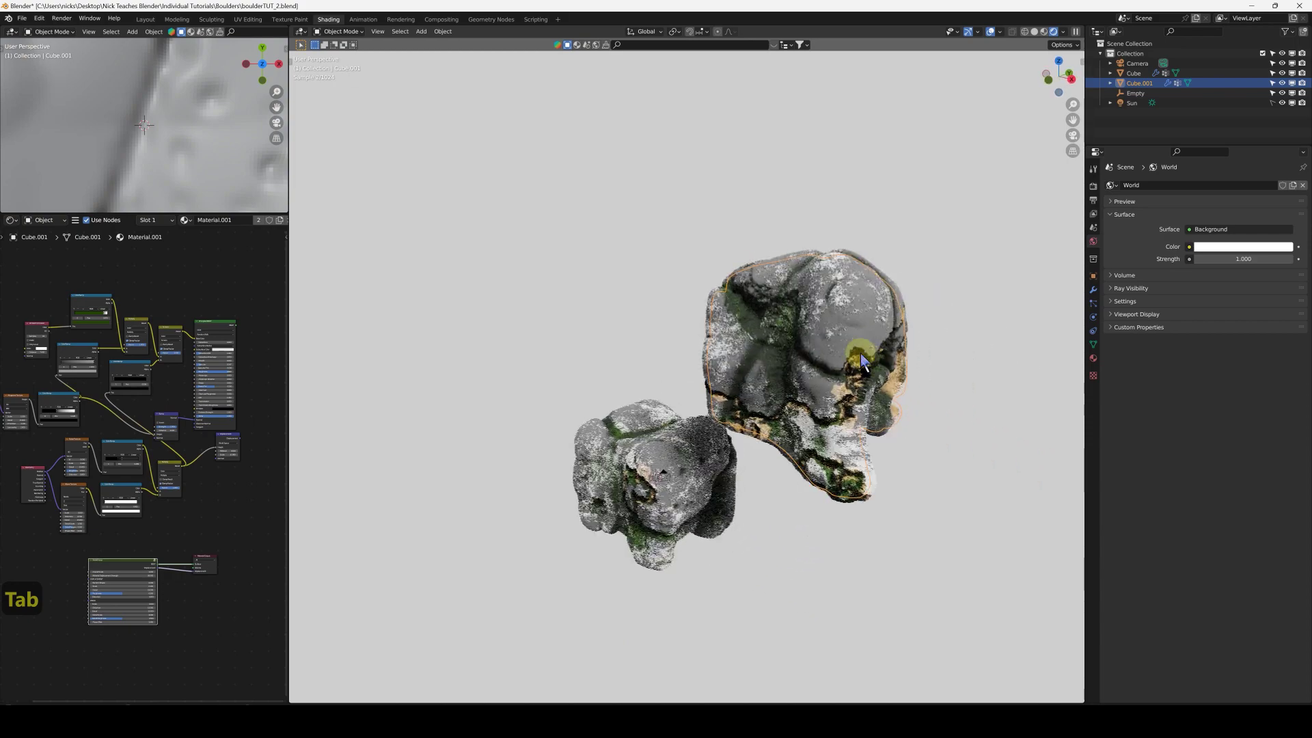
- Try adjusting the strengths of the two Displace modifiers on the boulder copy
{"action": "left_click", "coordinate": [1094, 290]}
{"action": "mouse_move", "coordinate": [757, 328]}
{"action": "middle_mouse_down"}
{"action": "mouse_move", "coordinate": [784, 296]}
{"action": "mouse_move", "coordinate": [769, 320]}
{"action": "middle_mouse_up"}
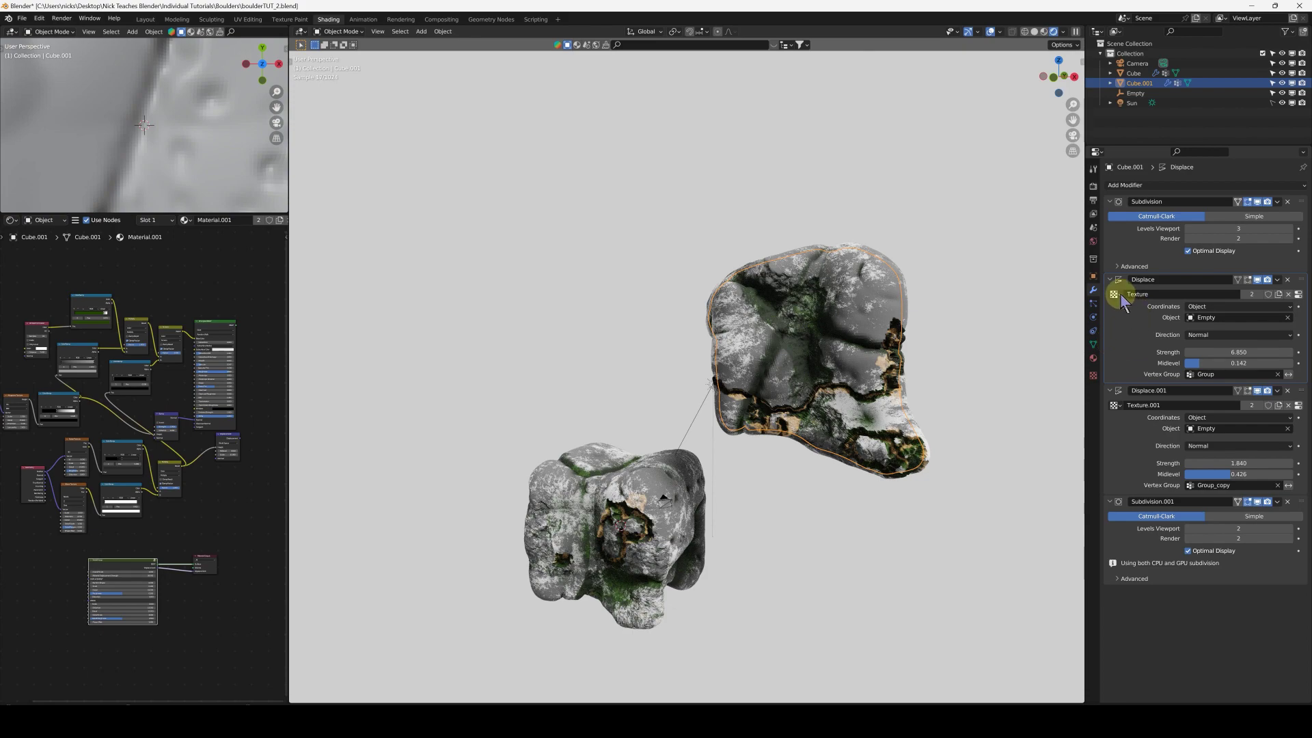
{"action": "mouse_move", "coordinate": [1239, 352]}
{"action": "left_mouse_down"}
{"action": "mouse_move", "coordinate": [1213, 352]}
{"action": "mouse_move", "coordinate": [1251, 351]}
{"action": "left_mouse_up"}
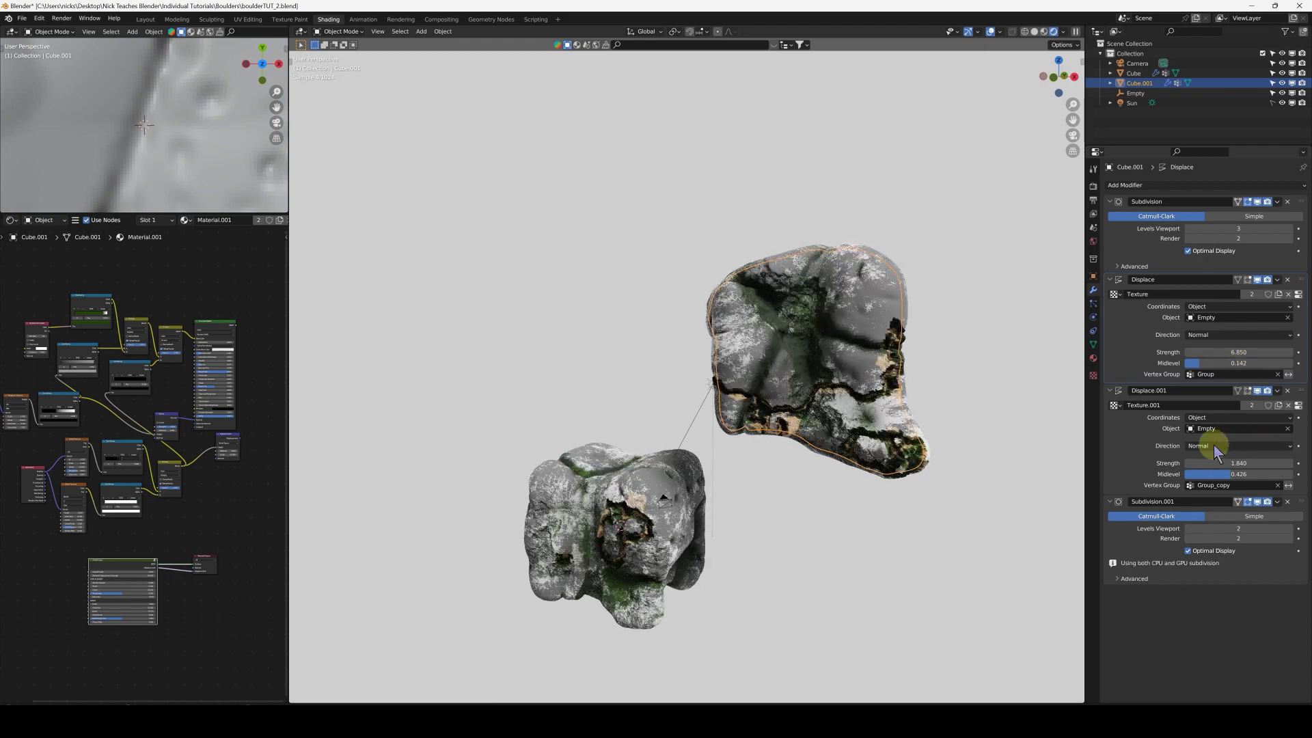
{"action": "mouse_move", "coordinate": [1223, 463]}
{"action": "left_mouse_down"}
{"action": "mouse_move", "coordinate": [1250, 463]}
{"action": "mouse_move", "coordinate": [1211, 461]}
{"action": "left_mouse_up"}
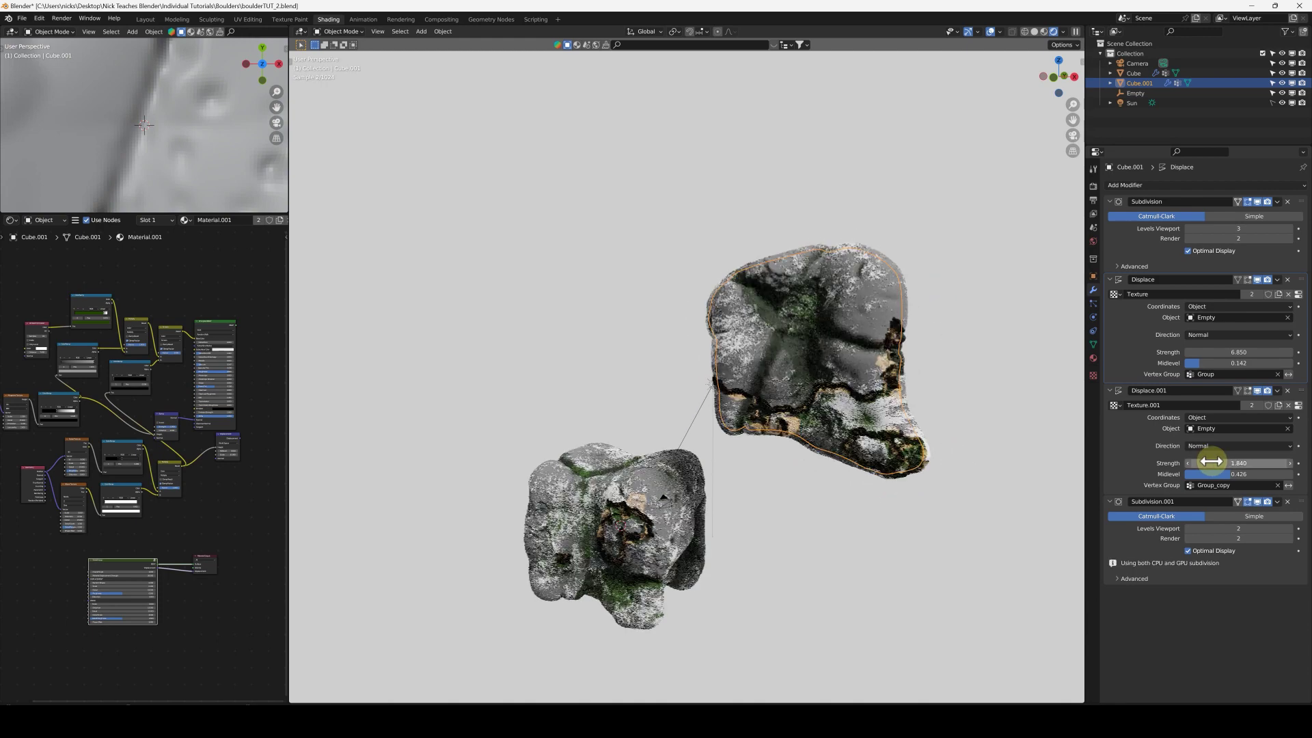
- Try a Clouds size of 0.03 for the first Displace modifier's texture
{"action": "left_click", "coordinate": [1093, 376]}
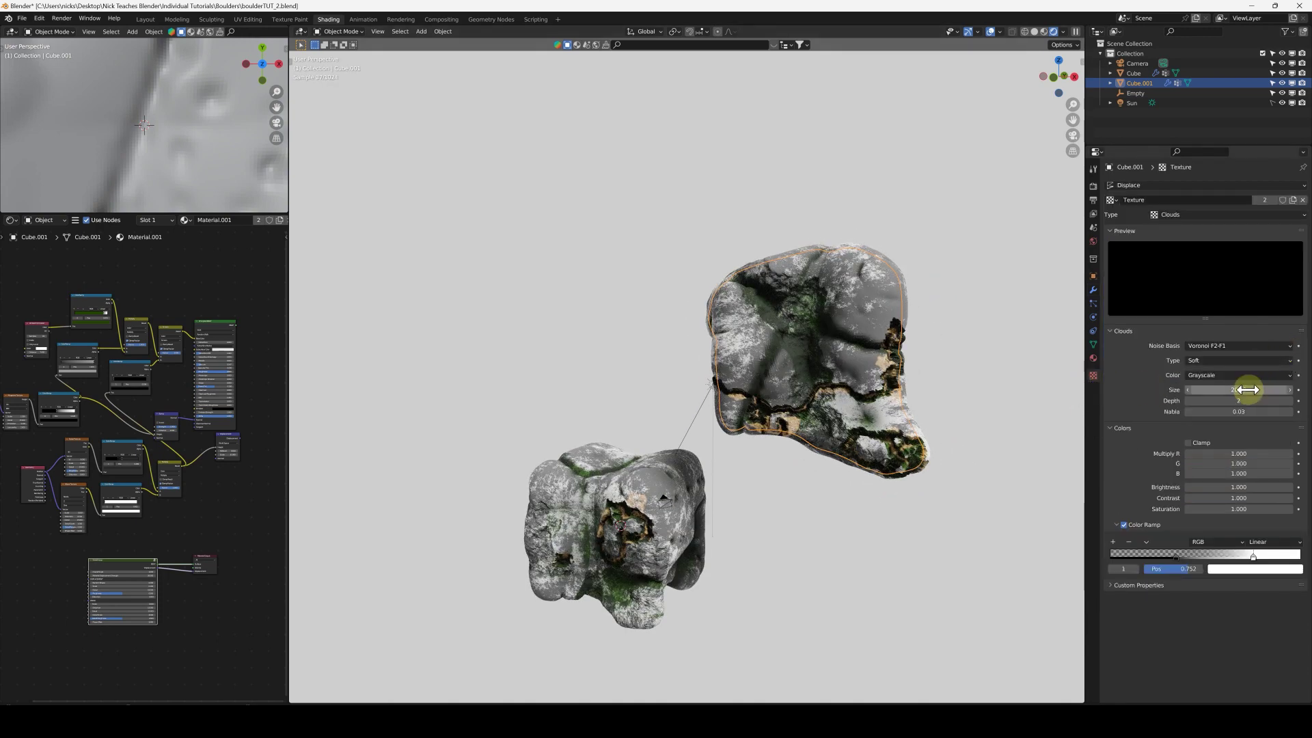
{"action": "left_click_drag", "start_coordinate": [1238, 389], "coordinate": [1182, 390]}
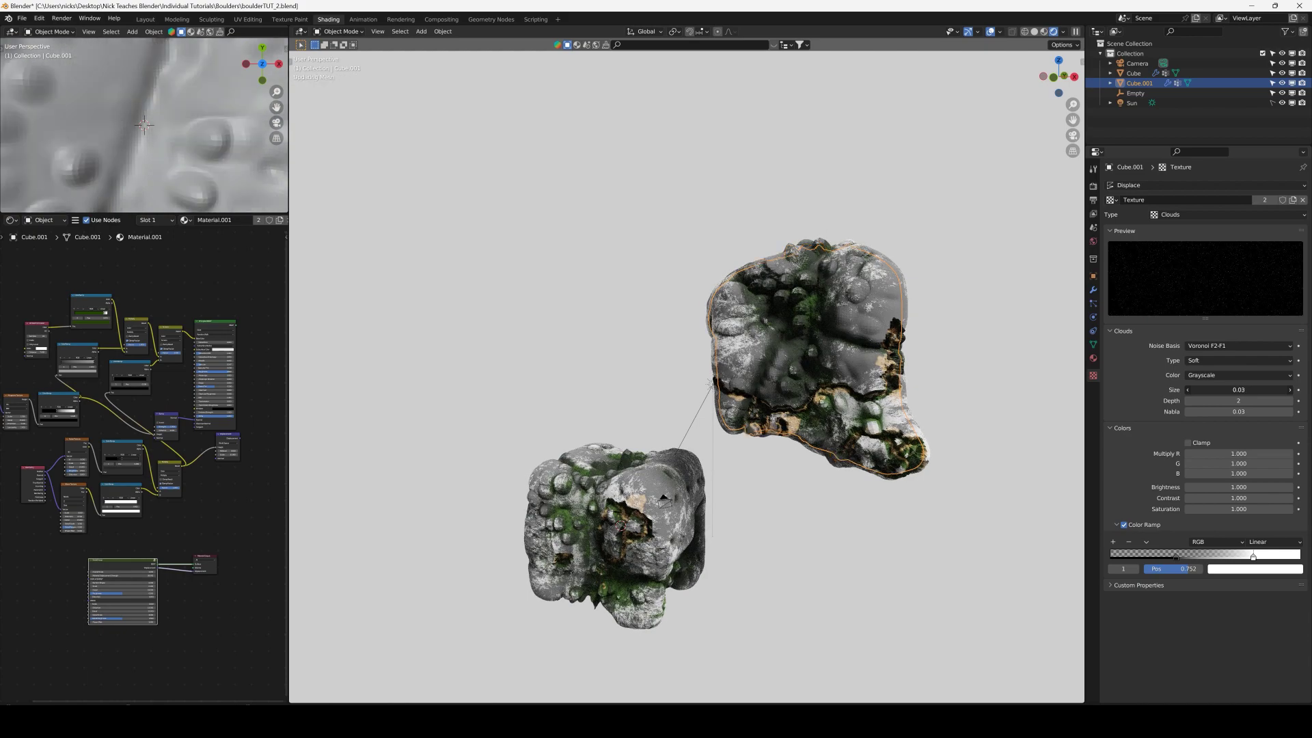
{"action": "key", "text": "Escape"}
- Place a linked duplicate of the reshaped boulder above the original in front view, rotated 180° about Z
{"action": "middle_click_drag", "start_coordinate": [749, 349], "coordinate": [872, 399]}
{"action": "key", "text": "KP_1"}
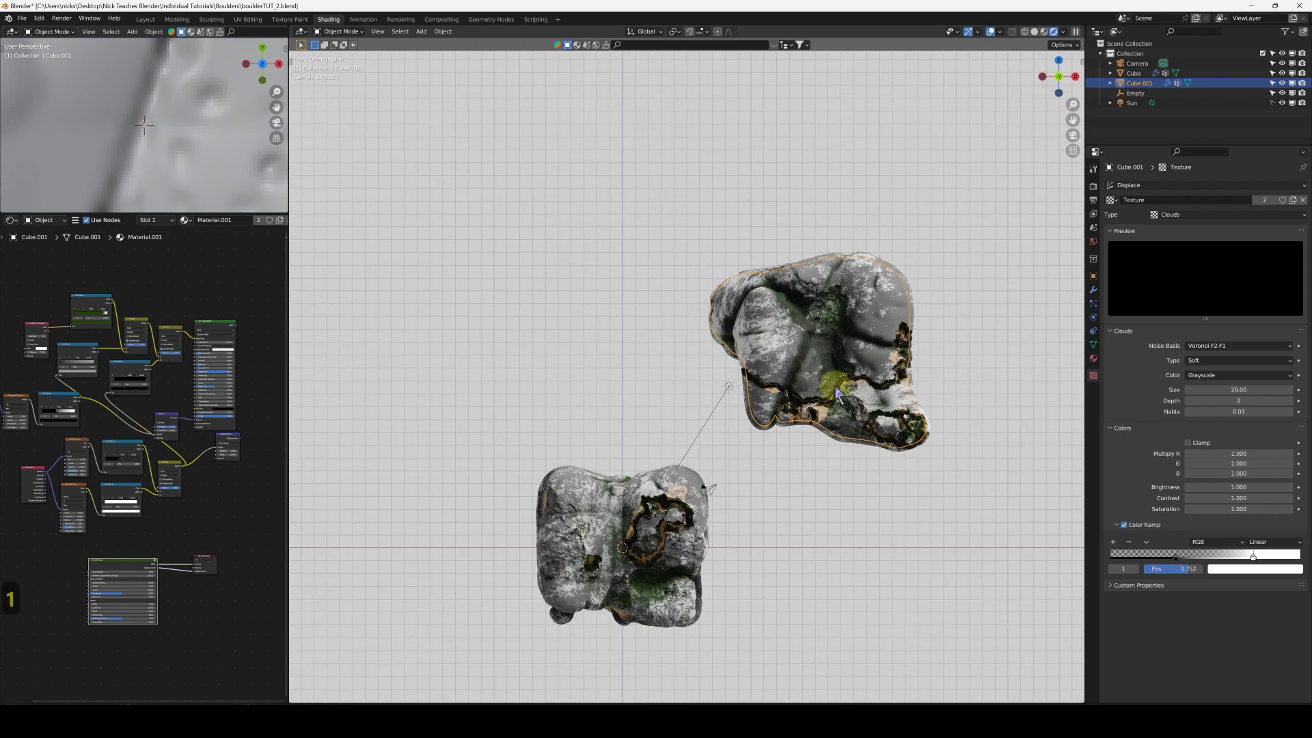
{"action": "key", "text": "alt+d"}
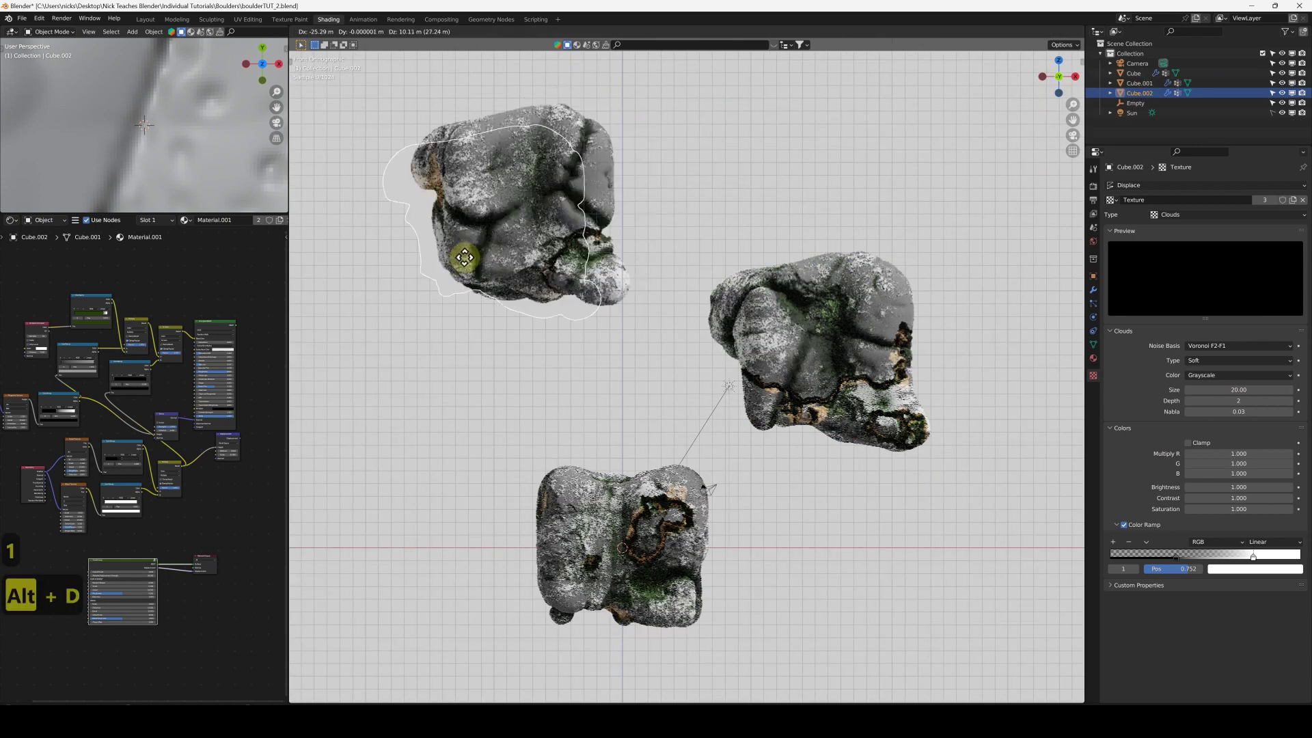
{"action": "left_click", "coordinate": [507, 267]}
{"action": "type", "text": "z180"}
{"action": "key", "text": "Return"}
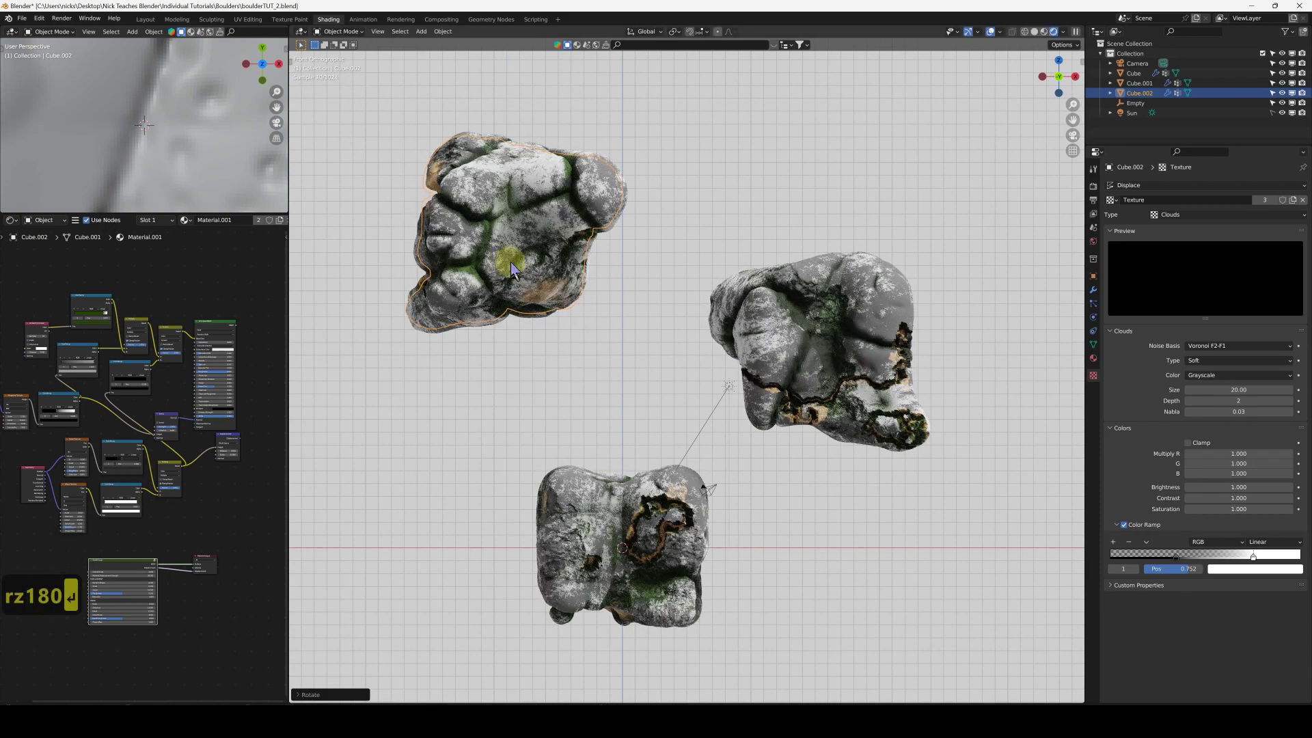
{"action": "left_click", "coordinate": [509, 300]}
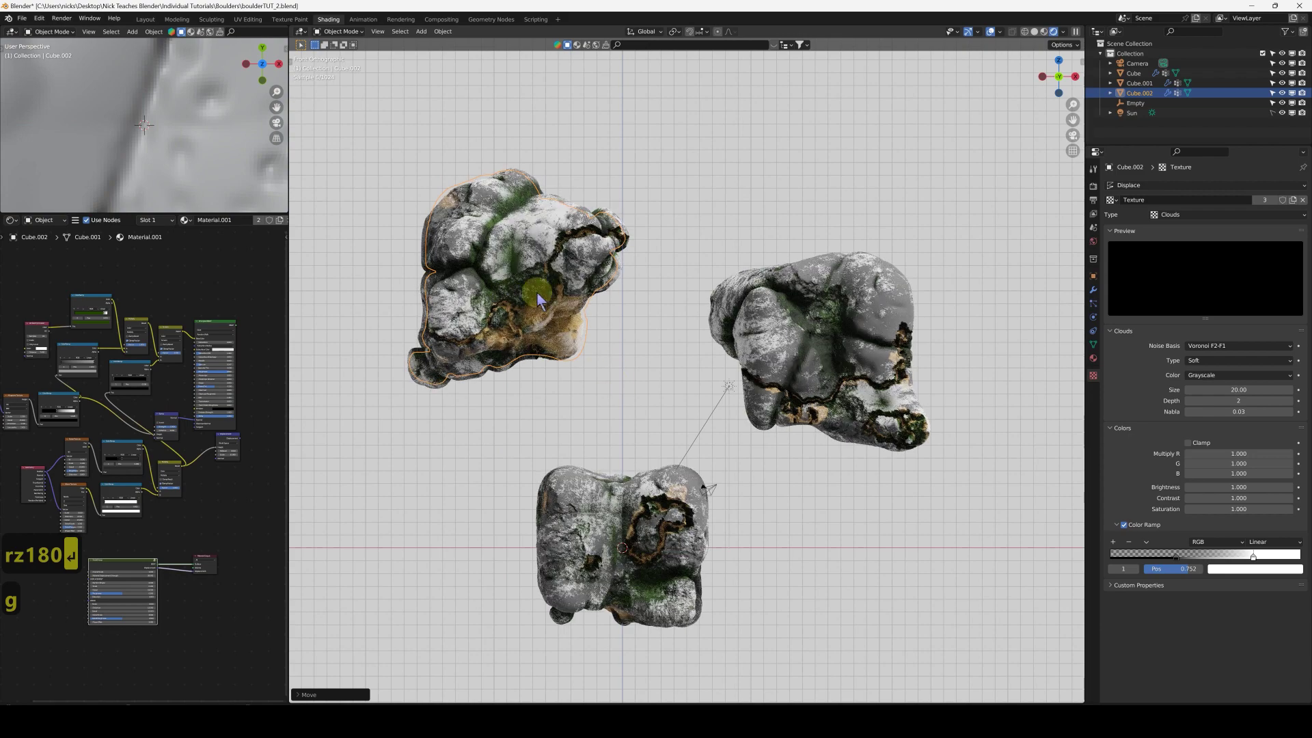
{"action": "left_click", "coordinate": [585, 384]}
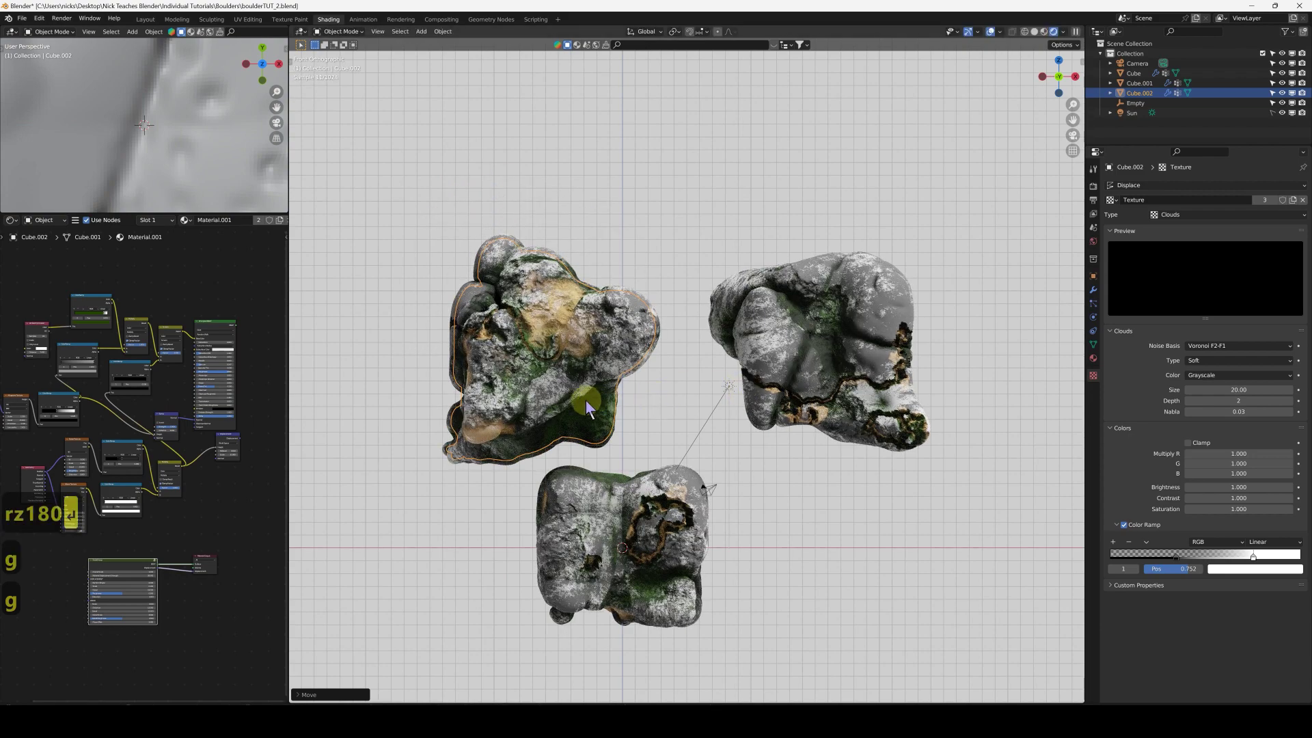